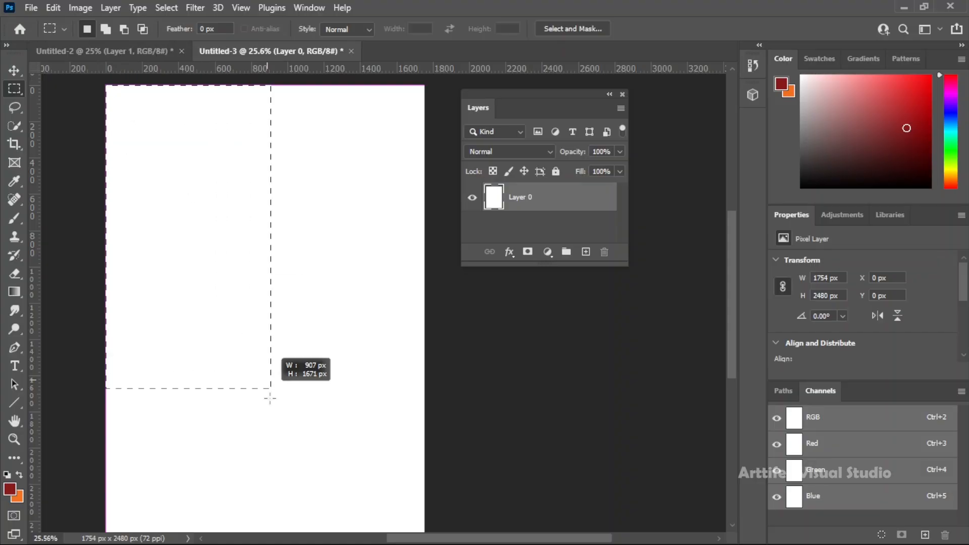
Select a full-height 786 px wide area along the canvas's left edge and fill it with the dark red foreground colour on a new layer
left_click_drag(268, 396, 248, 499)
scroll(255, 479, "up", 2)
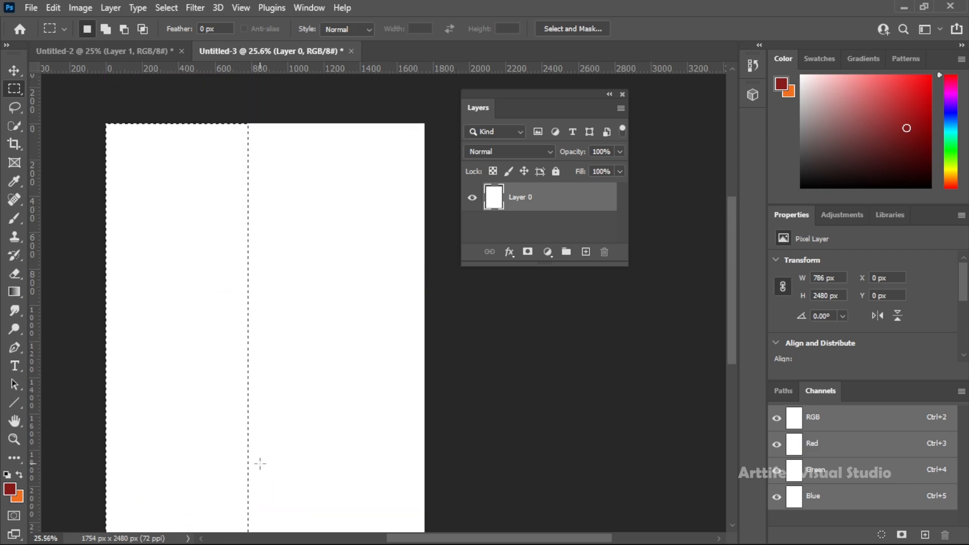
left_click(586, 252)
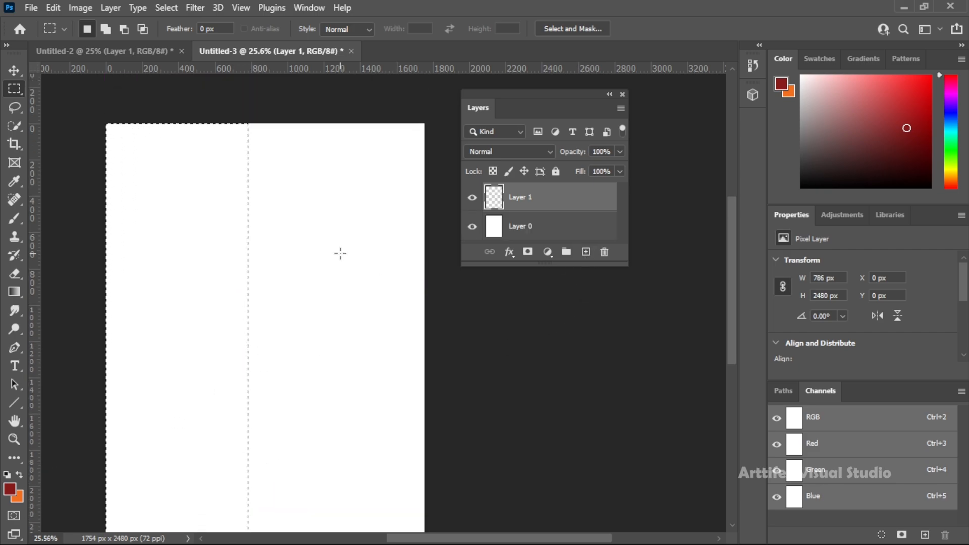
key("shift+F5")
left_click(237, 165)
left_click(223, 177)
key("Return")
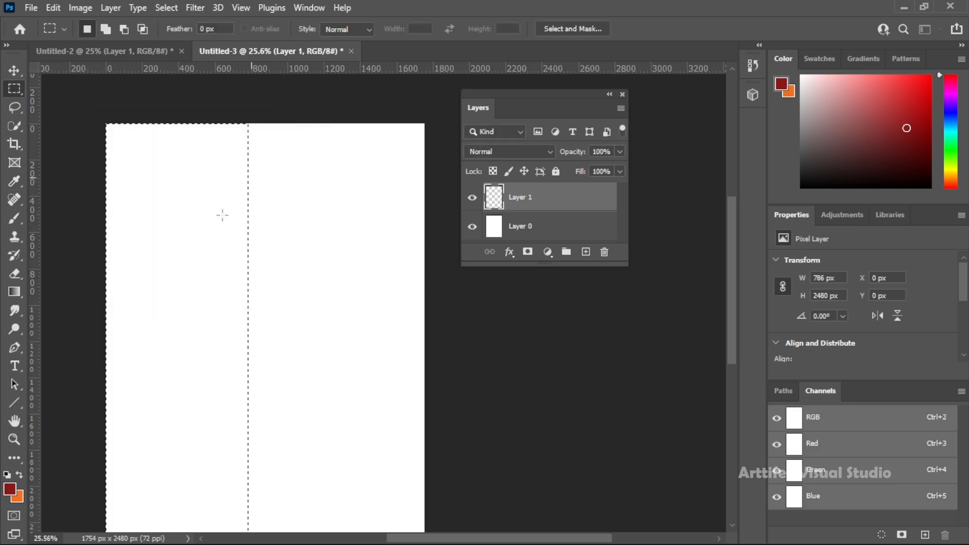
key("ctrl+d")
Fill a full-height 1040 px wide selection on the canvas's right side with the orange background colour on a new layer, placed beneath the red layer
left_click_drag(249, 100, 427, 509)
left_click(585, 252)
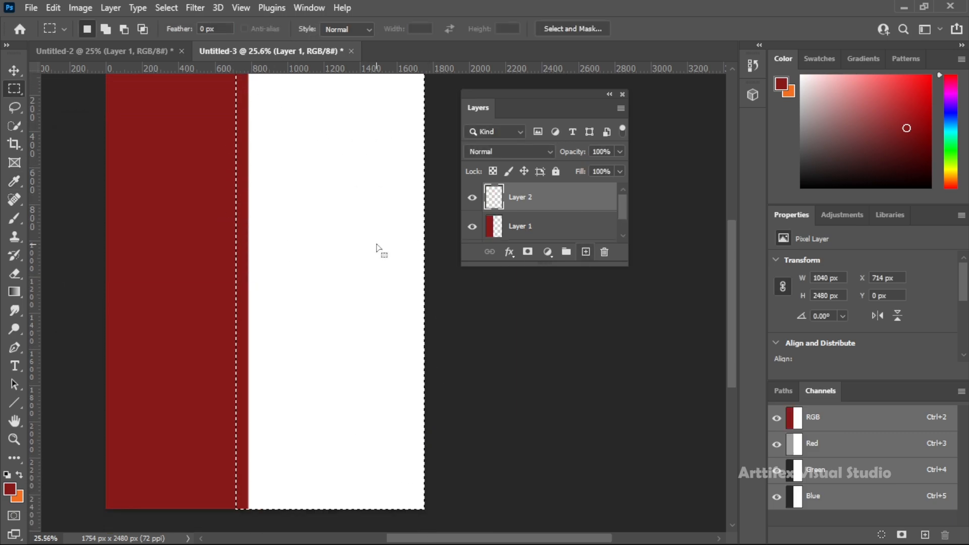
scroll(270, 313, "up", 1)
key("shift+F5")
left_click(198, 160)
left_click(183, 184)
left_click(276, 161)
key("ctrl+d")
left_click_drag(525, 197, 520, 217)
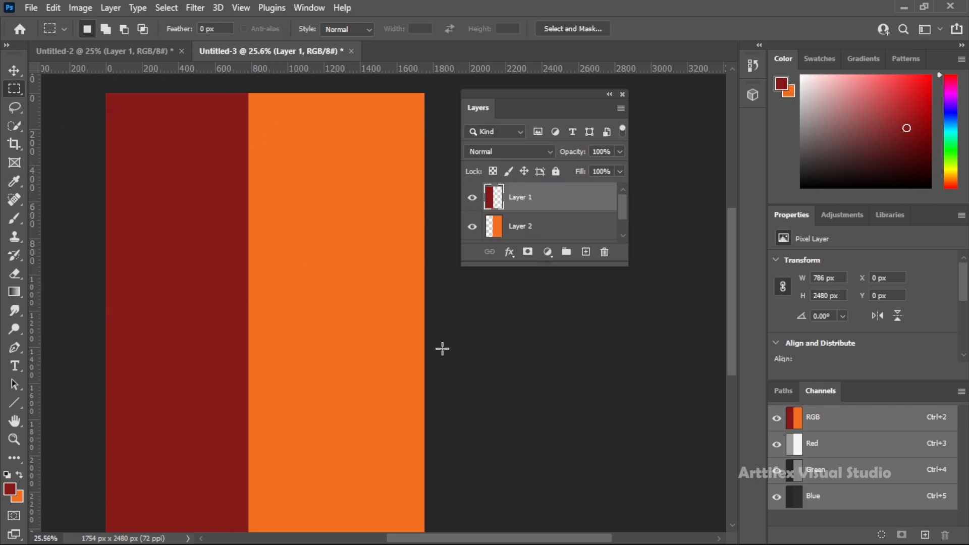
Place the chicken rice photo at the orange panel's left edge and scale it to about 206% width and 317% height
key("ctrl+t")
left_click_drag(289, 299, 337, 238)
left_click_drag(321, 313, 329, 291)
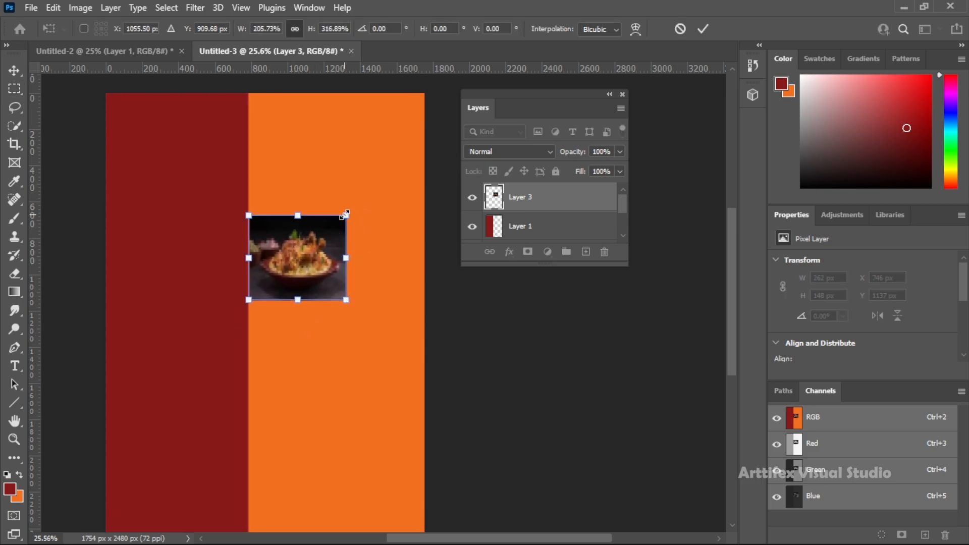
key("Return")
Paste the burger photo beside the chicken rice photo and stretch it to 513 × 469 px, reaching the canvas's right edge
key("m")
key("v")
key("ctrl+v")
left_click_drag(266, 313, 428, 299)
key("ctrl+t")
key("Return")
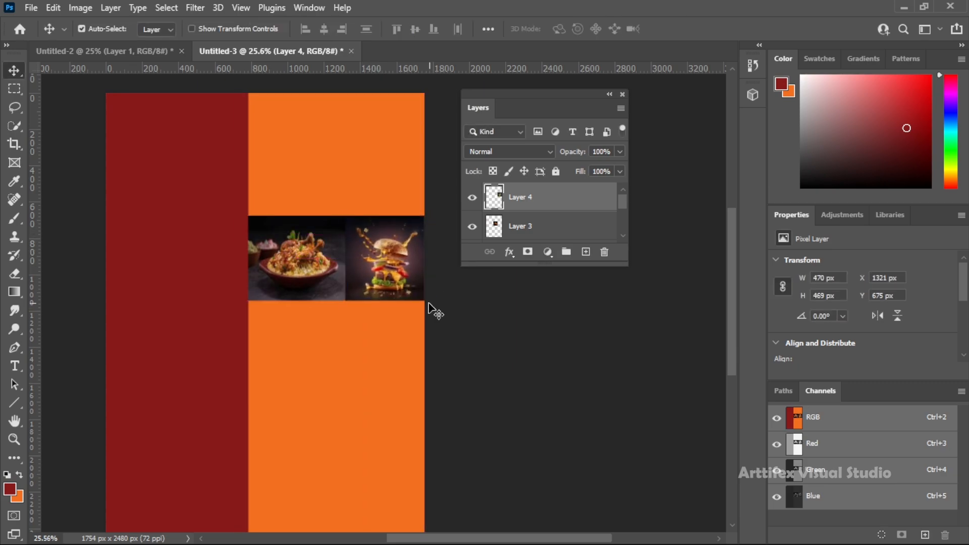
left_click_drag(374, 288, 383, 302)
key("ctrl+t")
left_click_drag(432, 215, 440, 216)
key("Return")
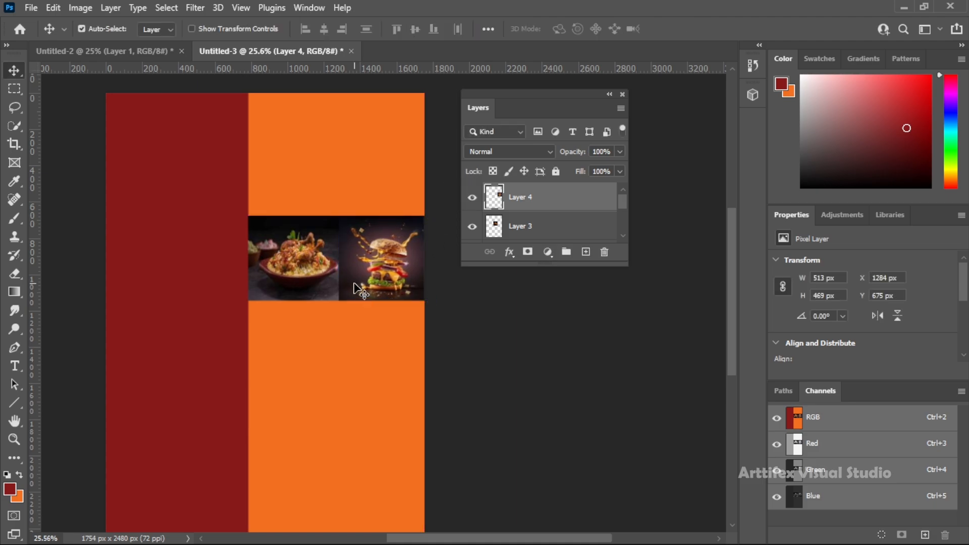
Paste the pizza photo directly below the chicken rice photo and scale it to 535 × 473 px
scroll(359, 287, "down", 1)
key("ctrl+v")
key("ctrl+t")
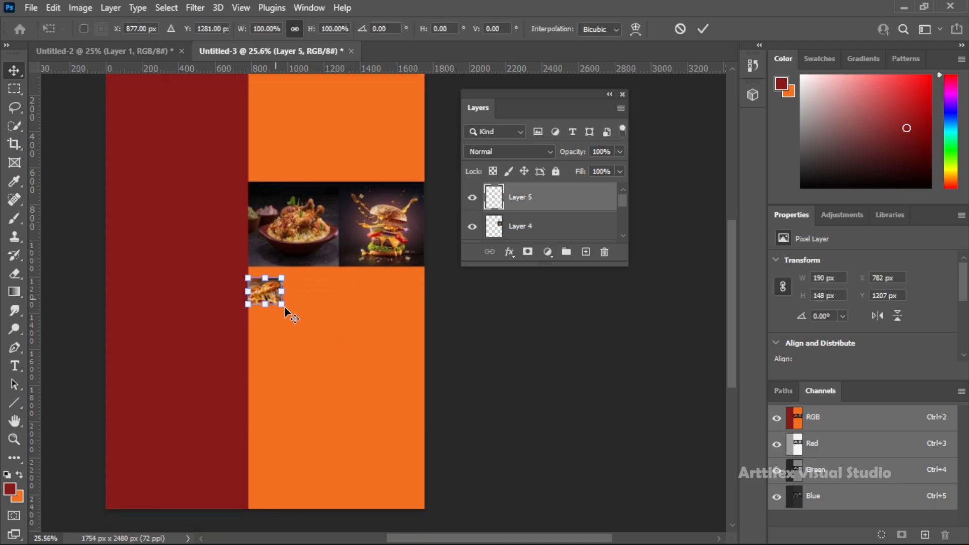
left_click_drag(282, 305, 345, 352)
left_click_drag(303, 300, 345, 311)
key("Return")
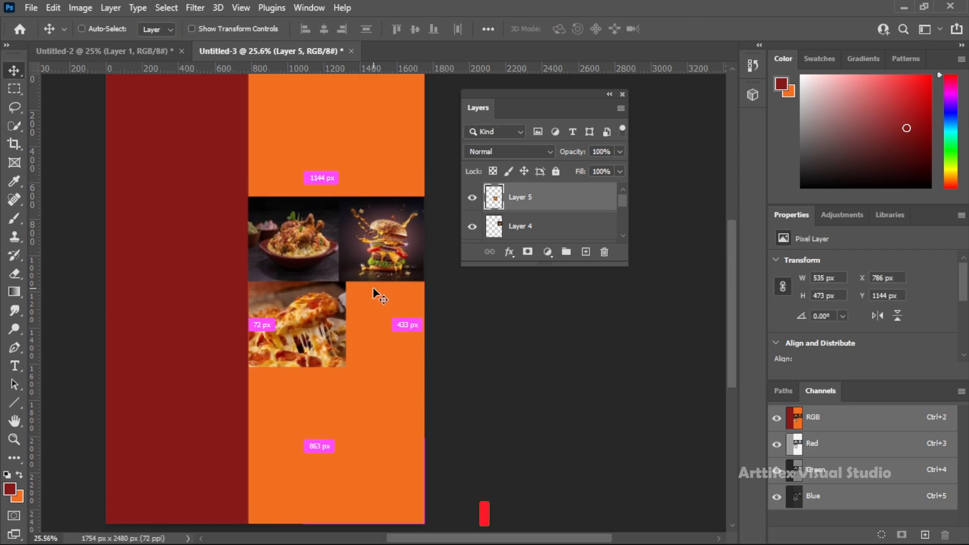
Paste the french fries photo below the burger and stretch it to 513 × 473 px beside the pizza
key("ctrl+v")
left_click_drag(268, 299, 439, 366)
key("ctrl+t")
left_click_drag(346, 324, 339, 324)
left_click_drag(440, 322, 432, 322)
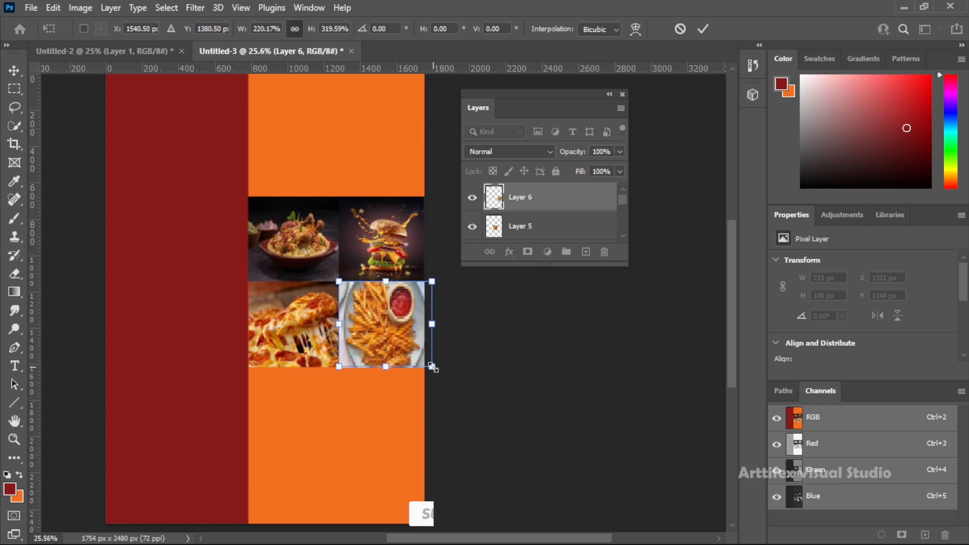
key("Return")
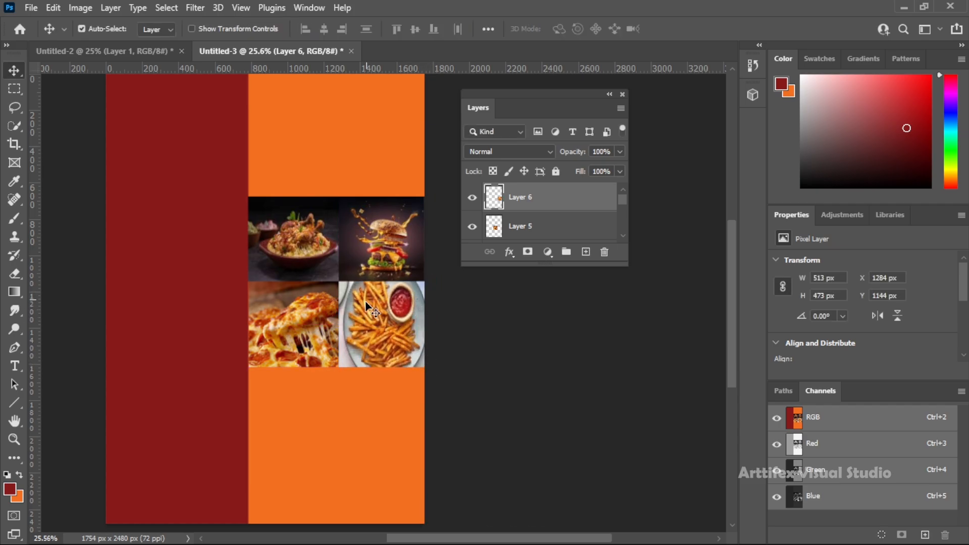
Place the grilled chicken photo below the pizza and scale it to 535 × 469 px
scroll(327, 376, "down", 1)
left_click_drag(279, 301, 338, 413)
key("ctrl+t")
left_click_drag(245, 383, 249, 383)
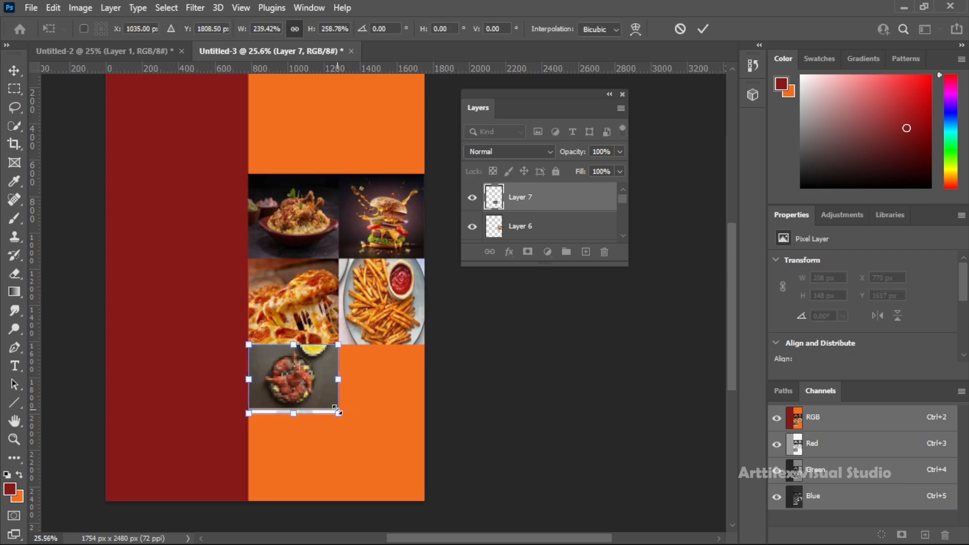
key("Return")
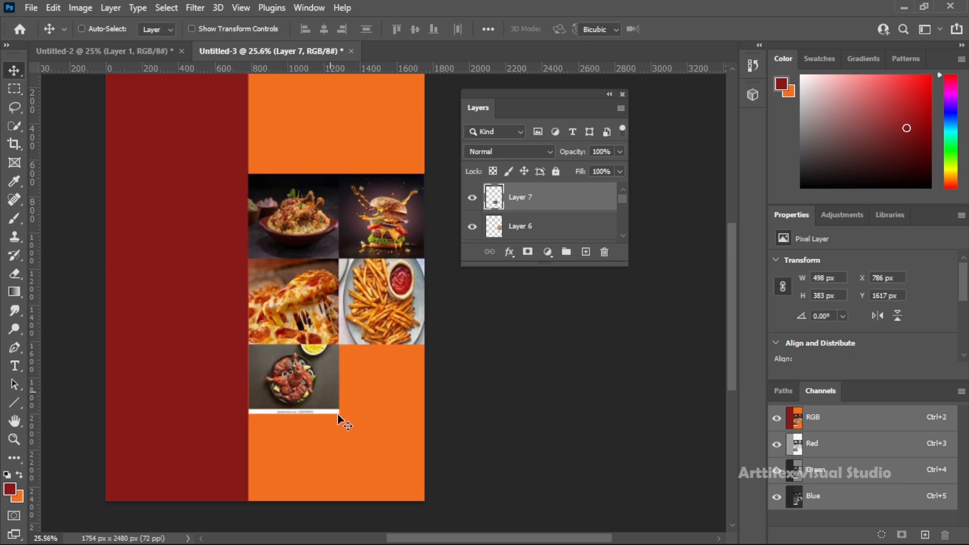
key("ctrl+t")
left_click_drag(339, 411, 346, 431)
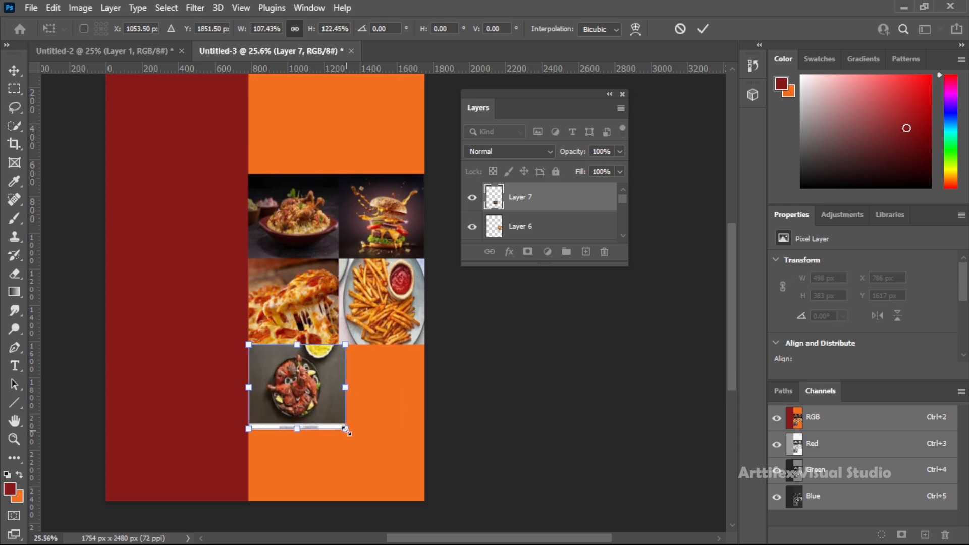
key("Return")
Delete the white watermark strip along the bottom of the grilled chicken photo using a rectangular selection
left_click(306, 435)
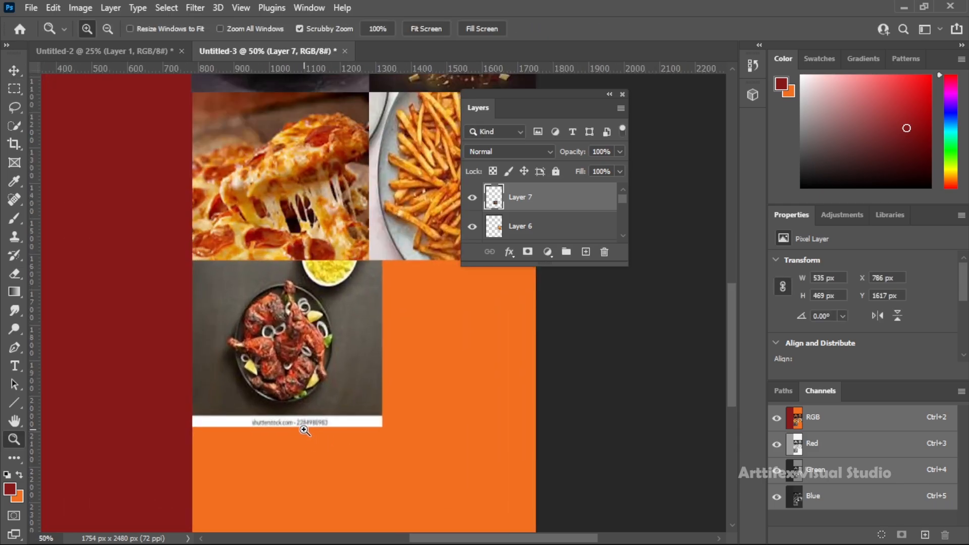
key("m")
left_click_drag(171, 417, 395, 442)
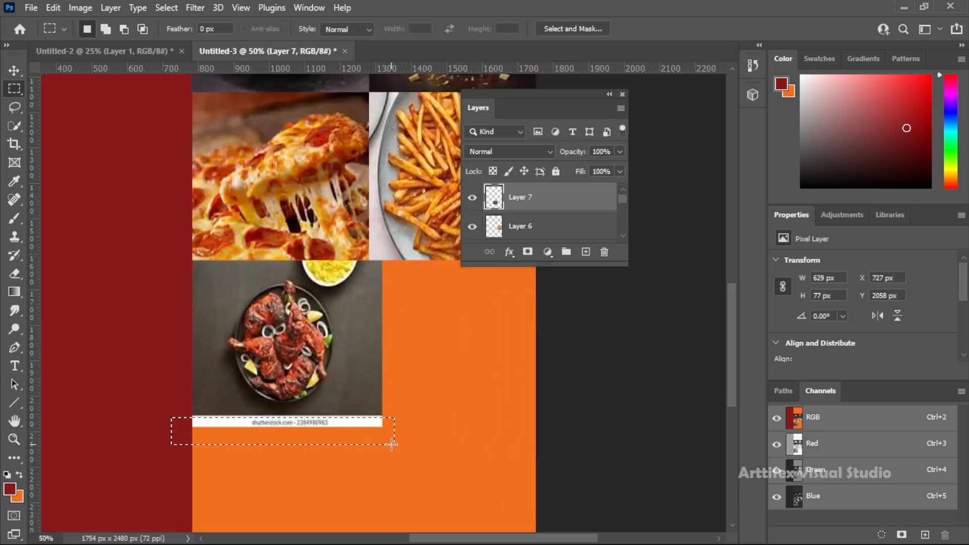
key("Delete")
key("ctrl+d")
Paste the meat curry photo below the french fries and stretch it to fill the space beside the grilled chicken
key("z")
right_click(369, 418)
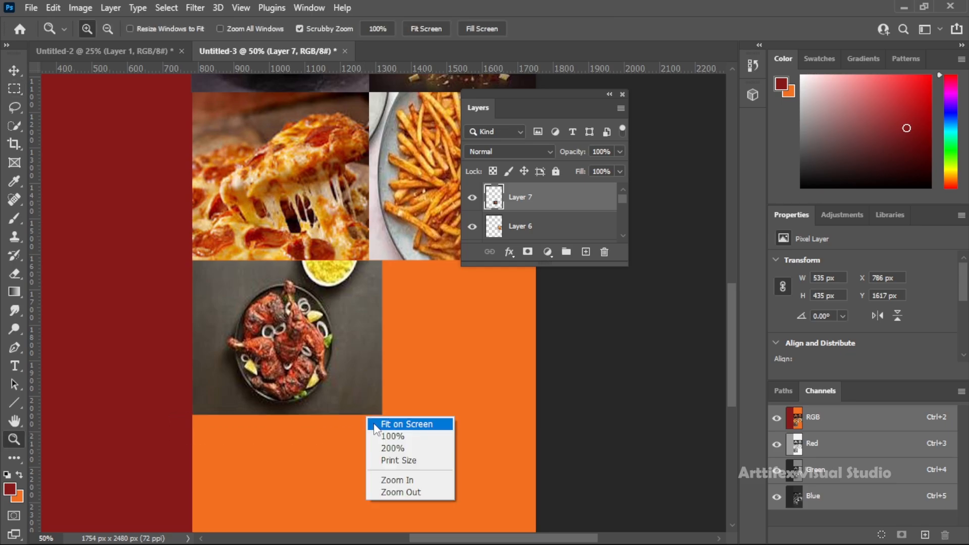
left_click(400, 423)
left_click_drag(403, 277, 274, 277)
key("m")
key("ctrl+v")
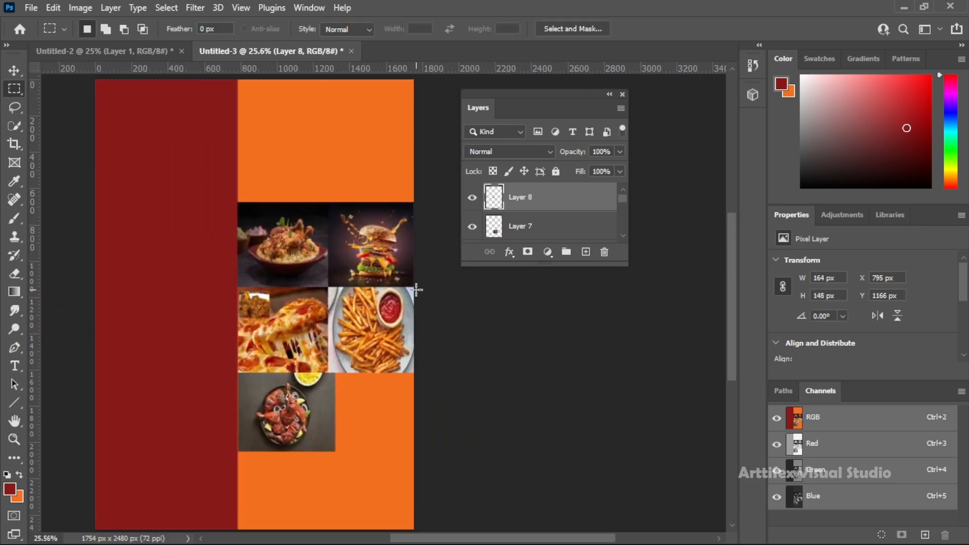
key("v")
left_click_drag(263, 310, 421, 450)
key("ctrl+t")
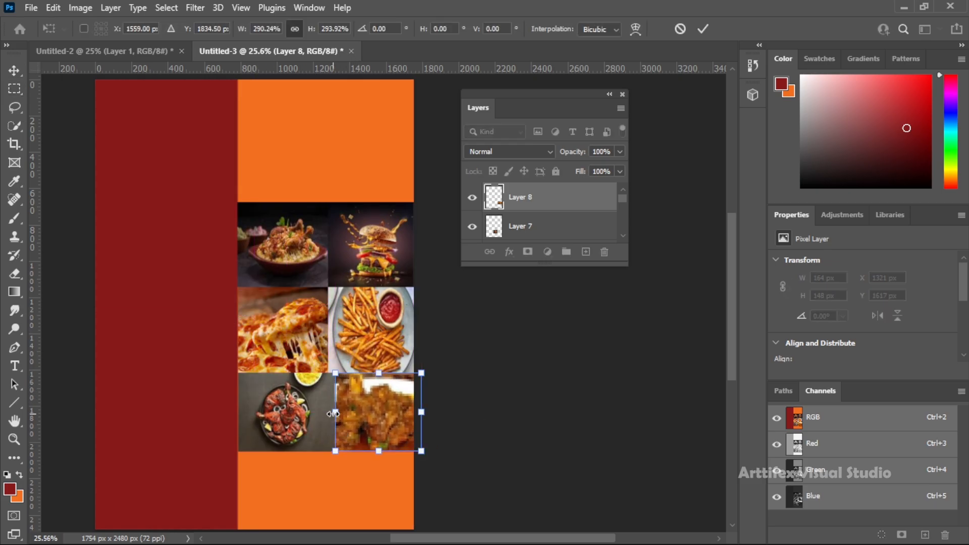
left_click_drag(335, 412, 328, 416)
key("Return")
Move the lemonade photo below the grilled chicken and scale it to 498 × 428 px
scroll(376, 416, "down", 1)
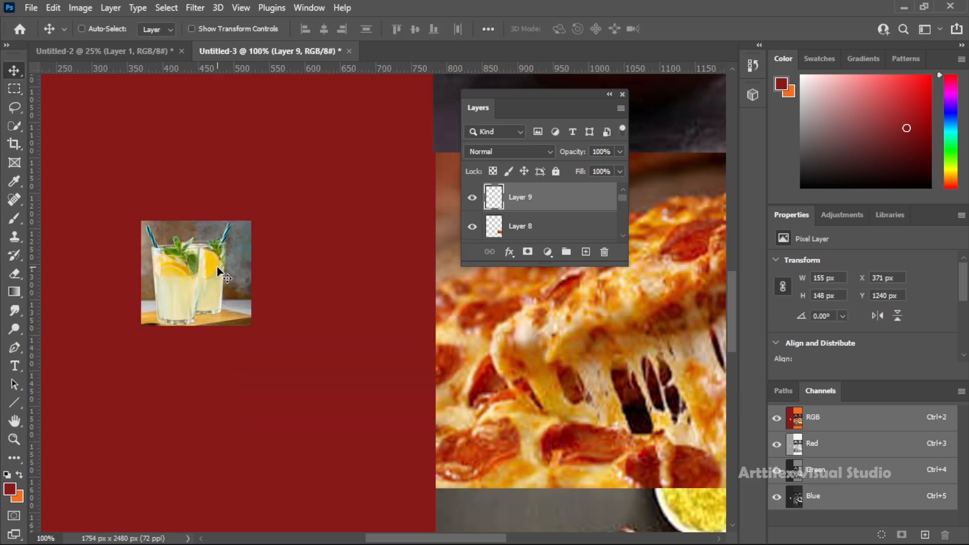
left_click_drag(216, 268, 511, 461)
key("ctrl+space")
left_click_drag(480, 420, 468, 416)
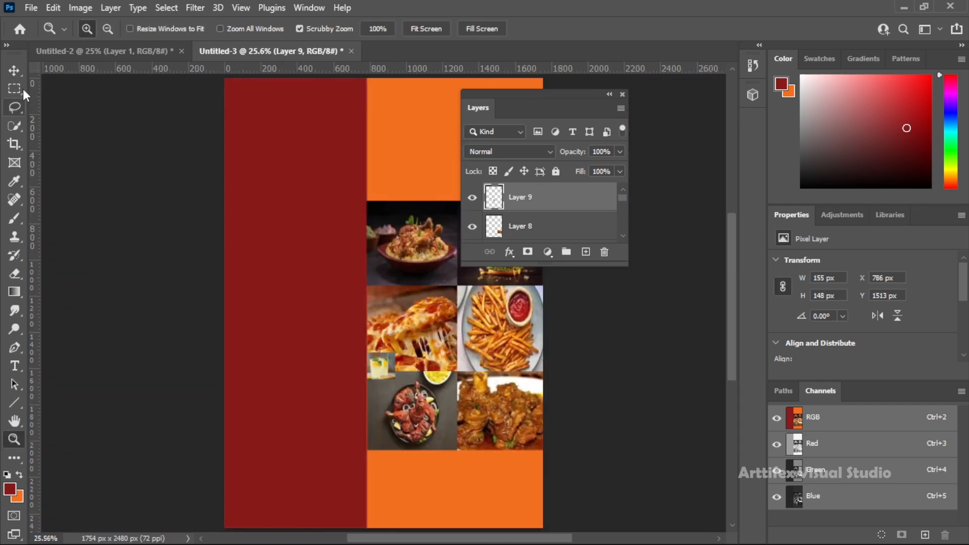
left_click_drag(385, 364, 404, 472)
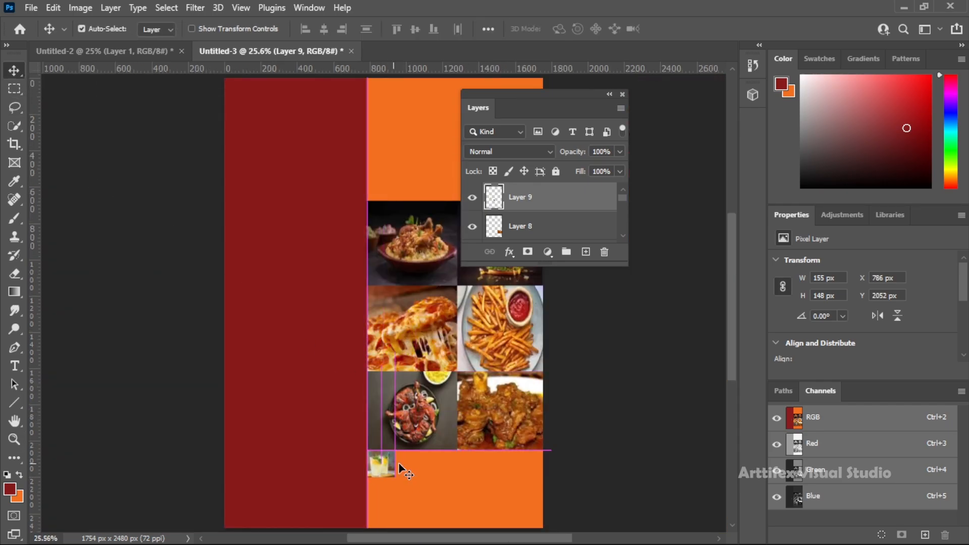
scroll(404, 471, "down", 2)
key("ctrl+t")
left_click_drag(395, 432, 456, 485)
key("Return")
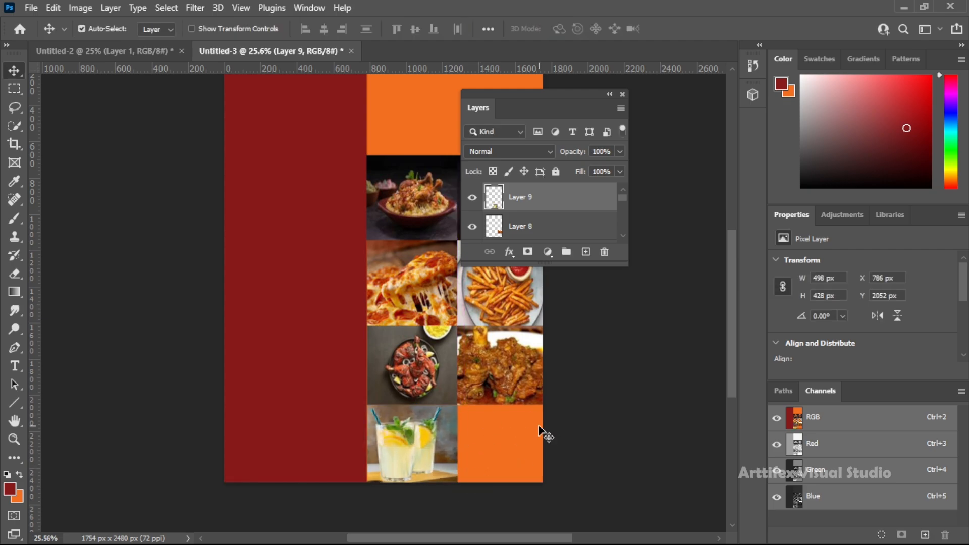
Paste the ice cream photo into the remaining space beside the lemonade and scale it to 470 × 428 px
key("ctrl+v")
left_click_drag(385, 276, 543, 484)
key("ctrl+t")
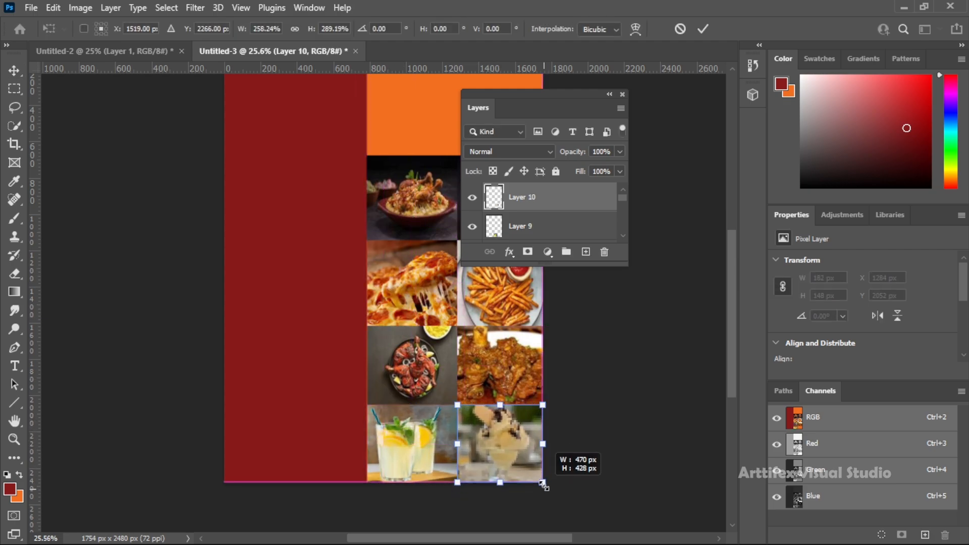
key("Return")
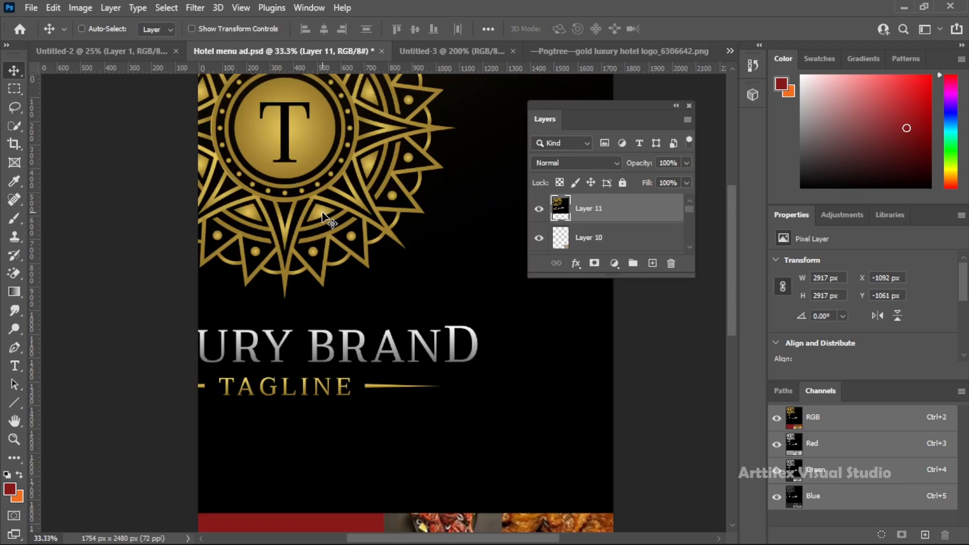
Scale the gold luxury hotel logo image down to 518 × 419 px and move it into the red panel's upper area
key("ctrl+t")
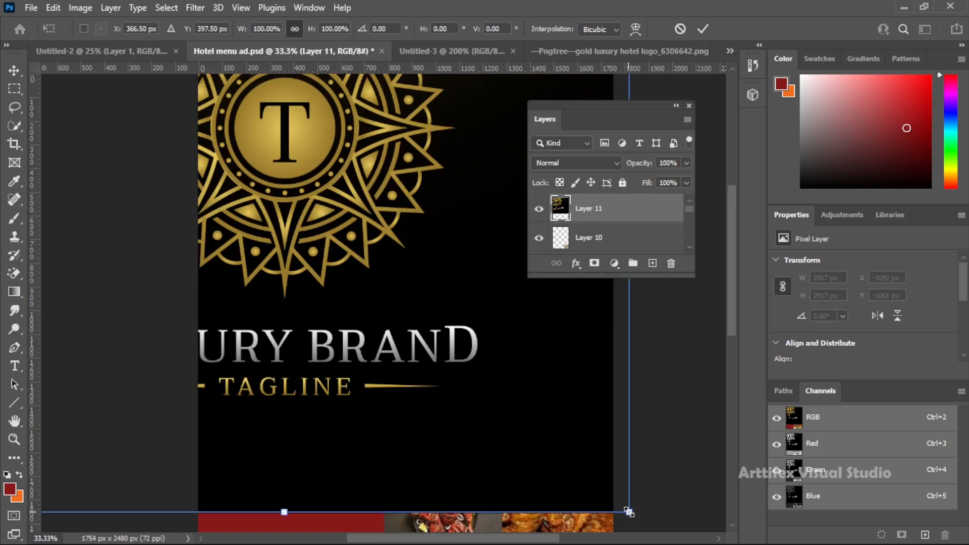
left_click_drag(635, 514, 321, 154)
key("Return")
key("z")
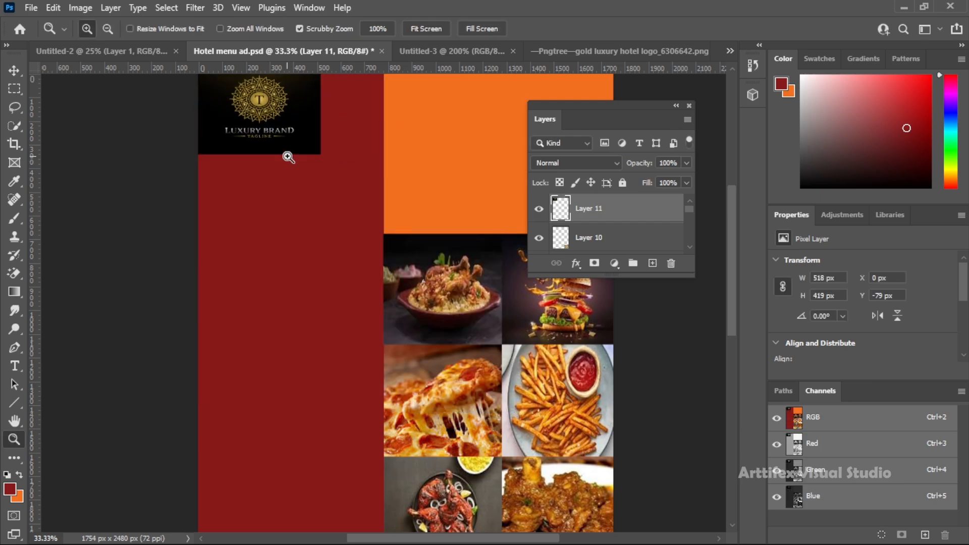
left_click(289, 156)
key("v")
left_click_drag(269, 206, 298, 247)
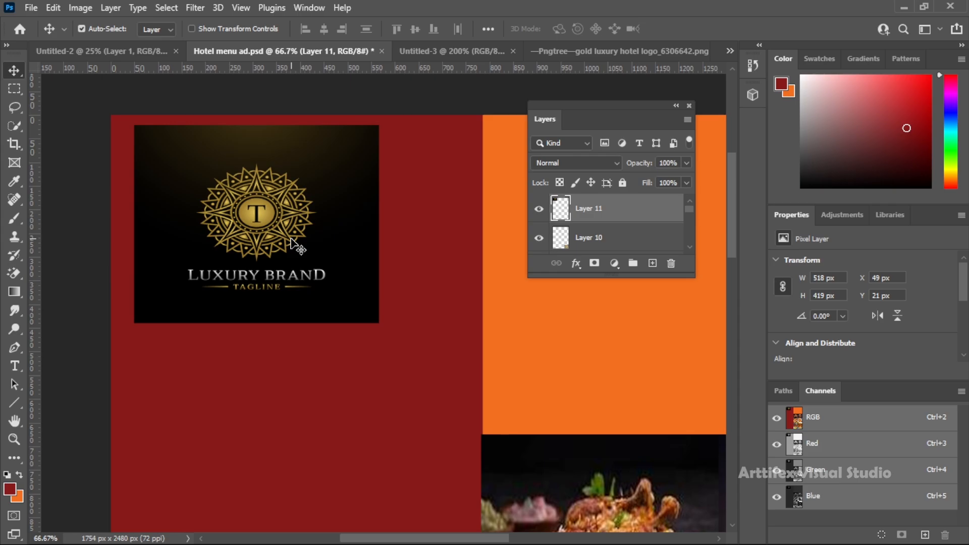
Set the logo layer's blend mode to Linear Dodge (Add) and erase its background with the Magic Eraser
left_click(575, 163)
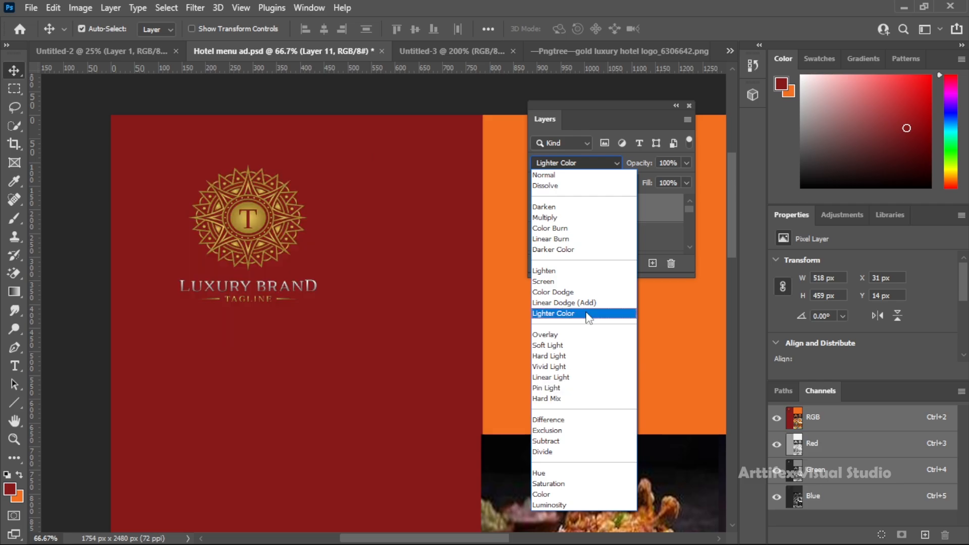
left_click(587, 302)
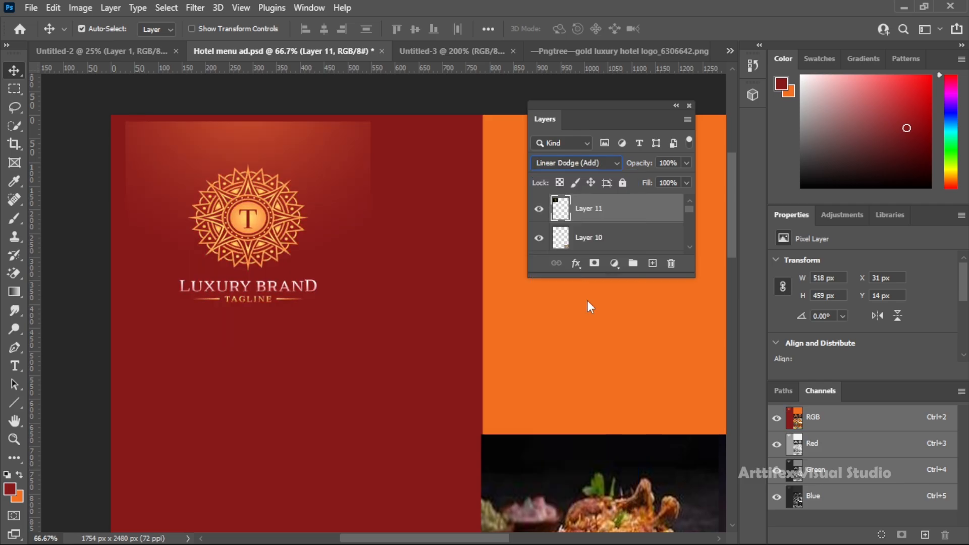
key("e")
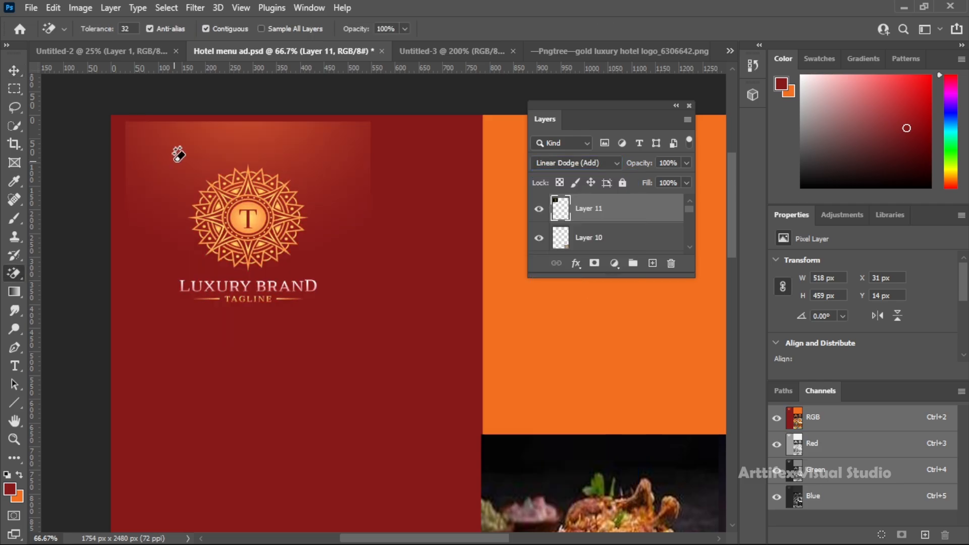
left_click(191, 150)
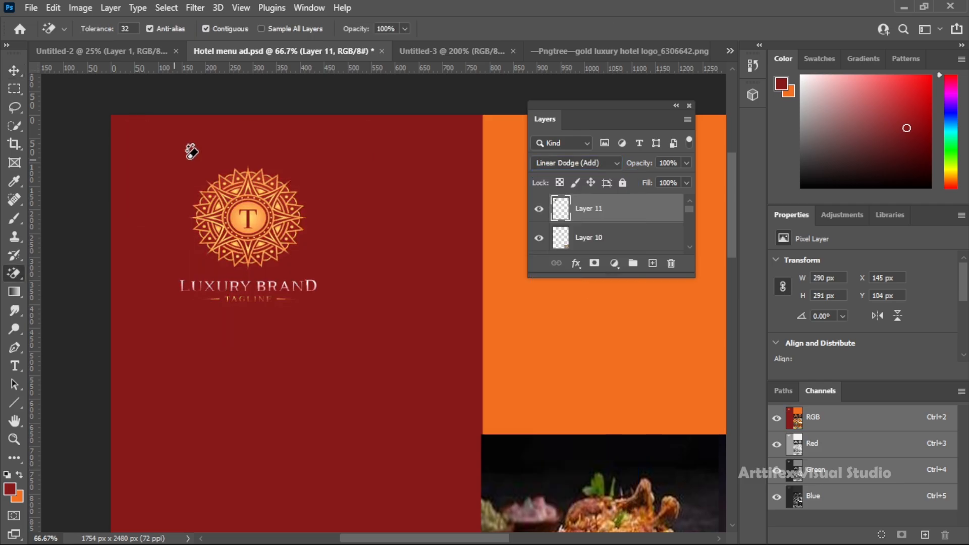
Delete the brand name and tagline from the logo and move the remaining emblem near the top of the red panel
left_click(15, 69)
key("m")
left_click_drag(154, 278, 370, 314)
key("Delete")
key("ctrl+d")
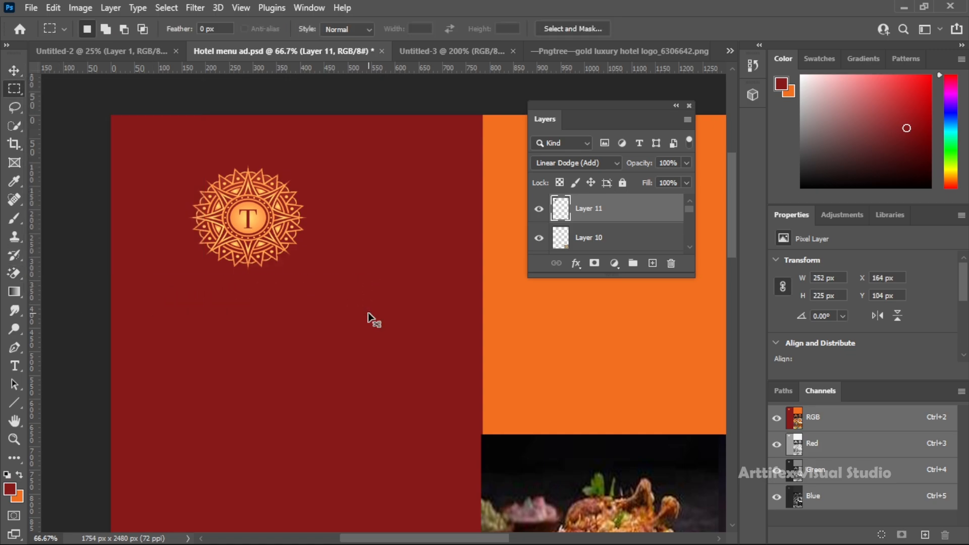
left_click(14, 68)
left_click_drag(247, 220, 262, 189)
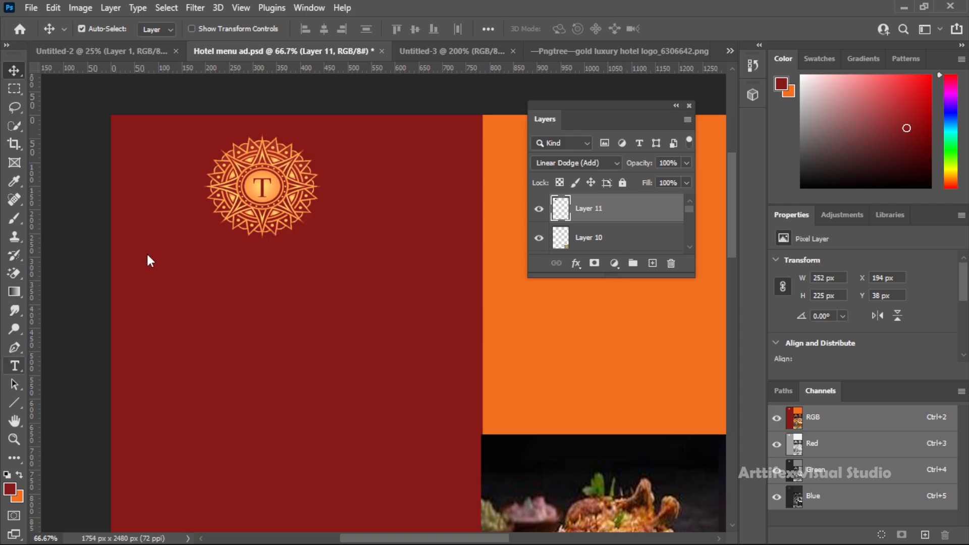
Add a text box about 513 × 55 px directly below the emblem, reading "The Premium Hotel" in the Poor Richard font
left_click(191, 248)
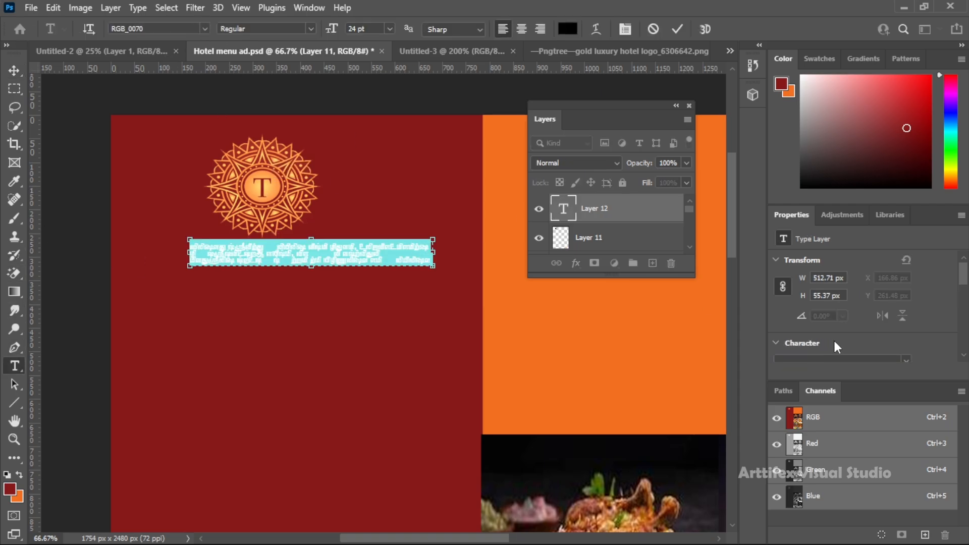
scroll(861, 346, "down", 3)
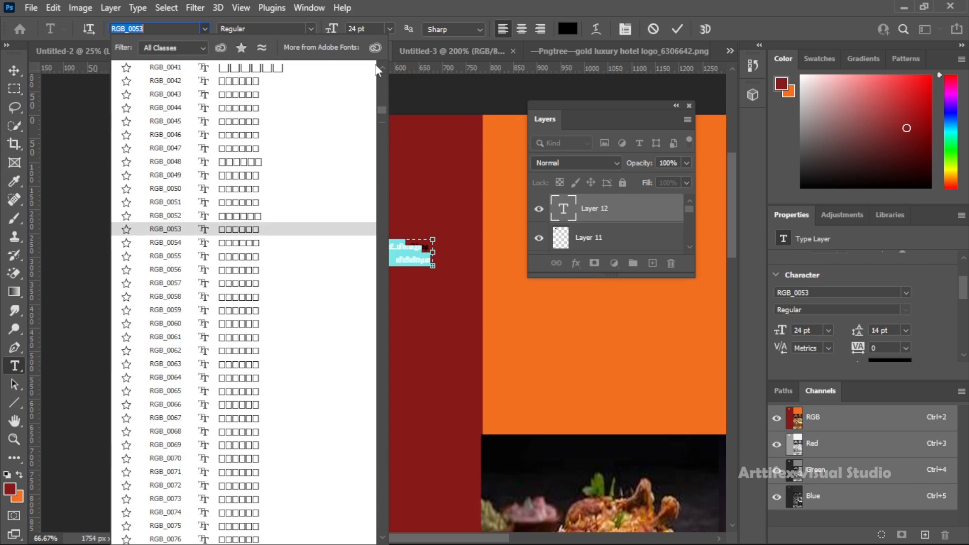
scroll(353, 101, "up", 10)
left_click(331, 95)
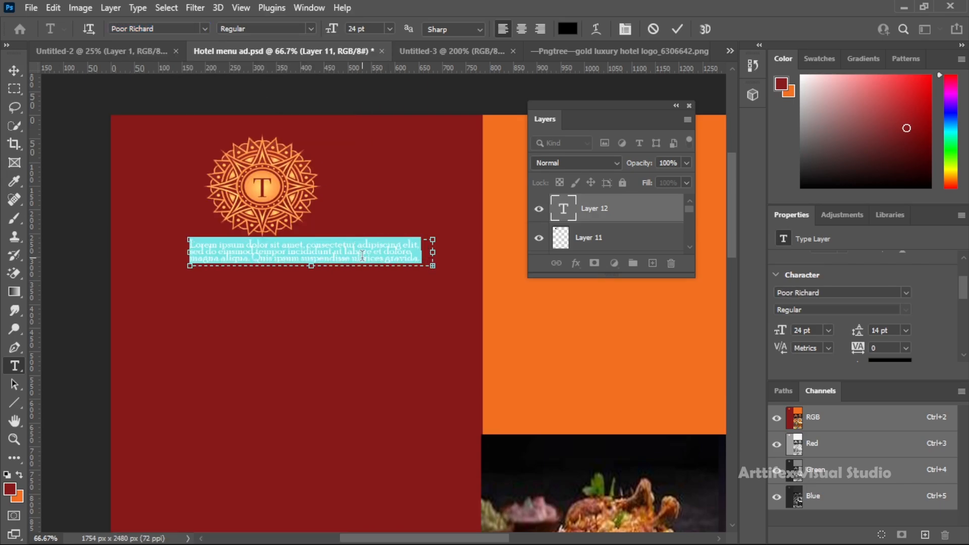
type("The Premium Hotel")
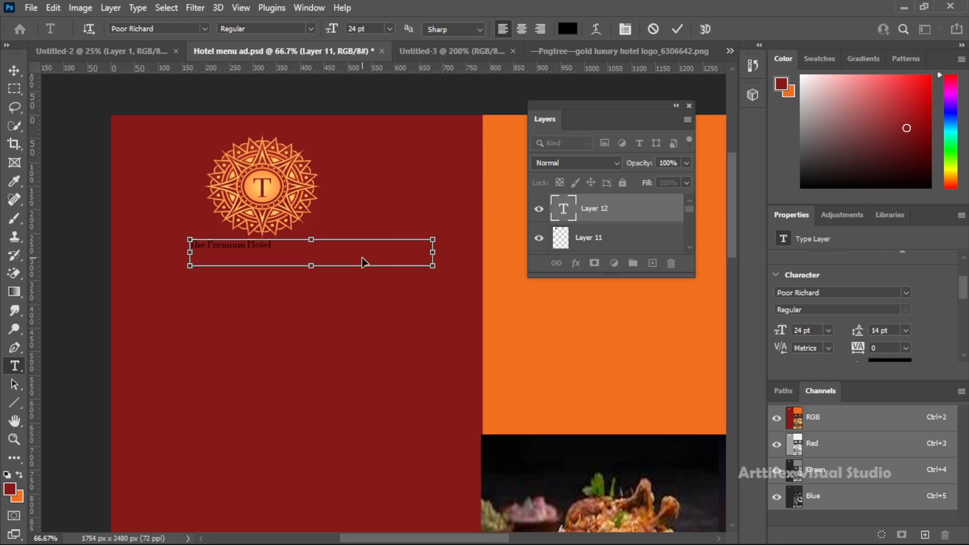
Set the hotel name text to Gill Sans Ultra Bold at 30 pt
key("ctrl+a")
left_click(204, 28)
left_click(203, 27)
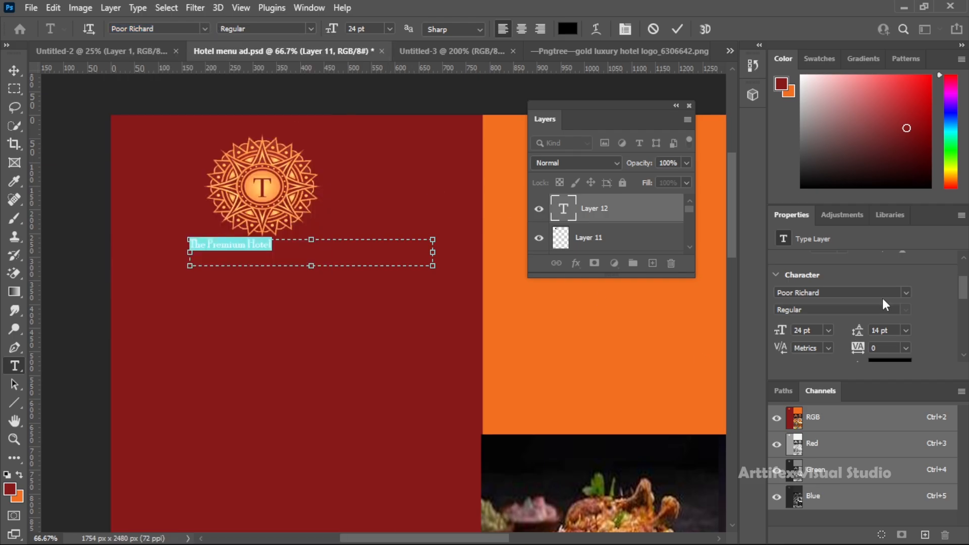
left_click(882, 298)
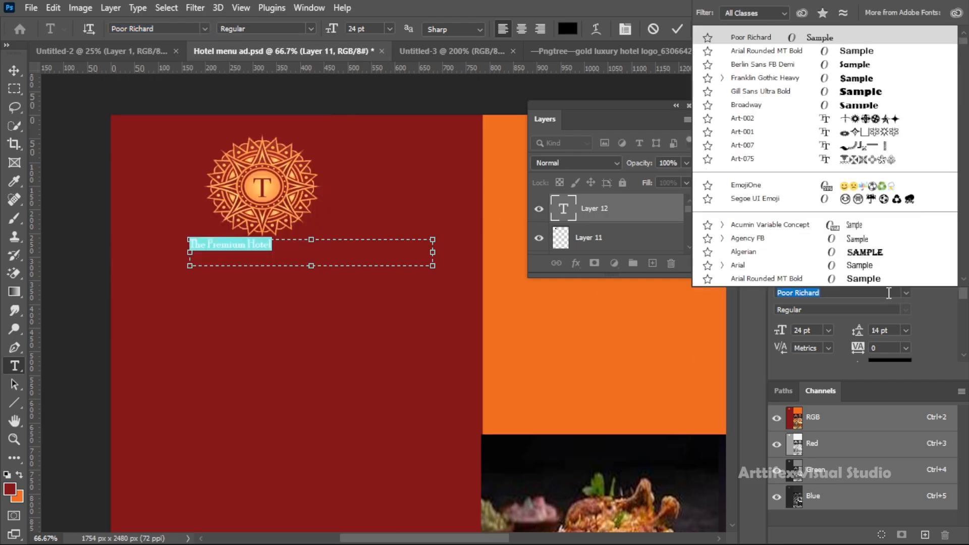
left_click(861, 93)
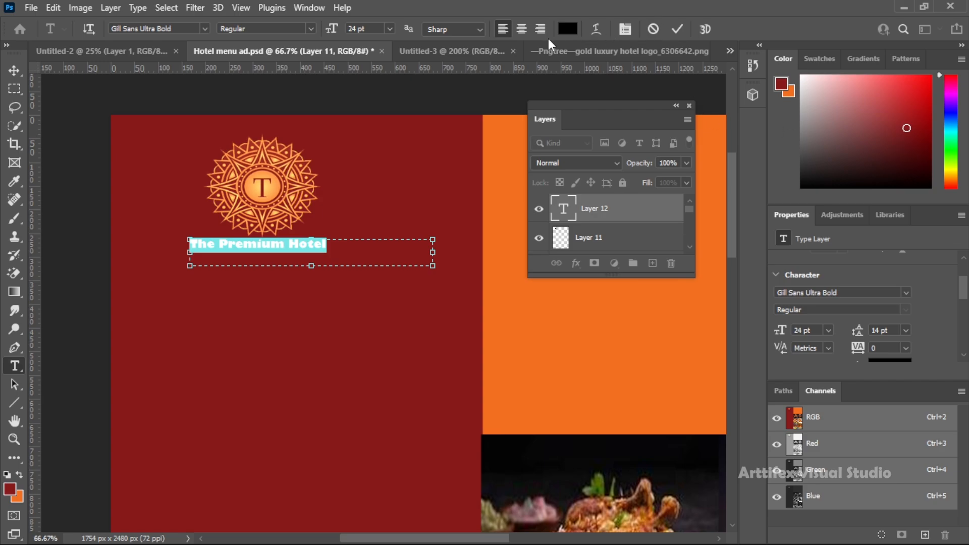
left_click(390, 29)
left_click(368, 167)
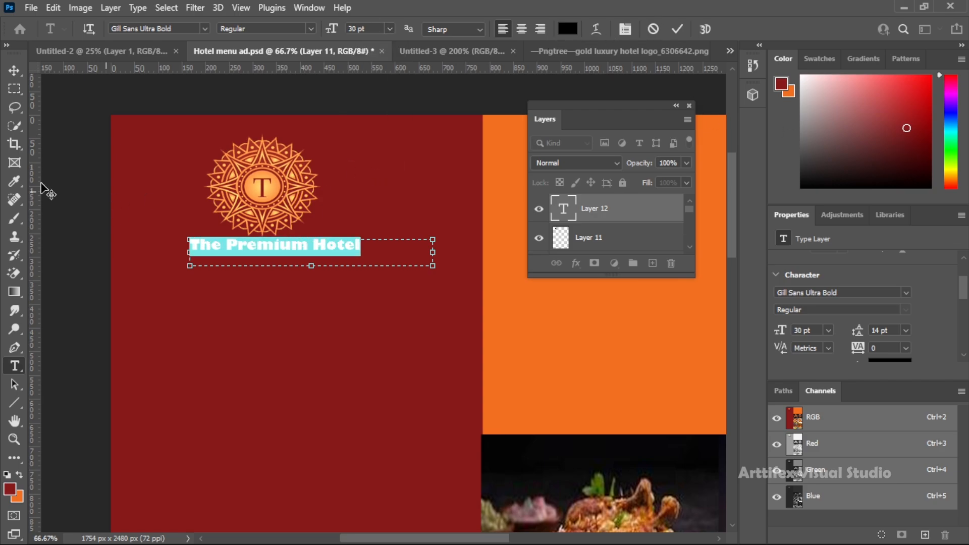
left_click(14, 71)
Recolour the hotel name white (ffffff) and shift it slightly left to sit centred beneath the emblem
double_click(276, 245)
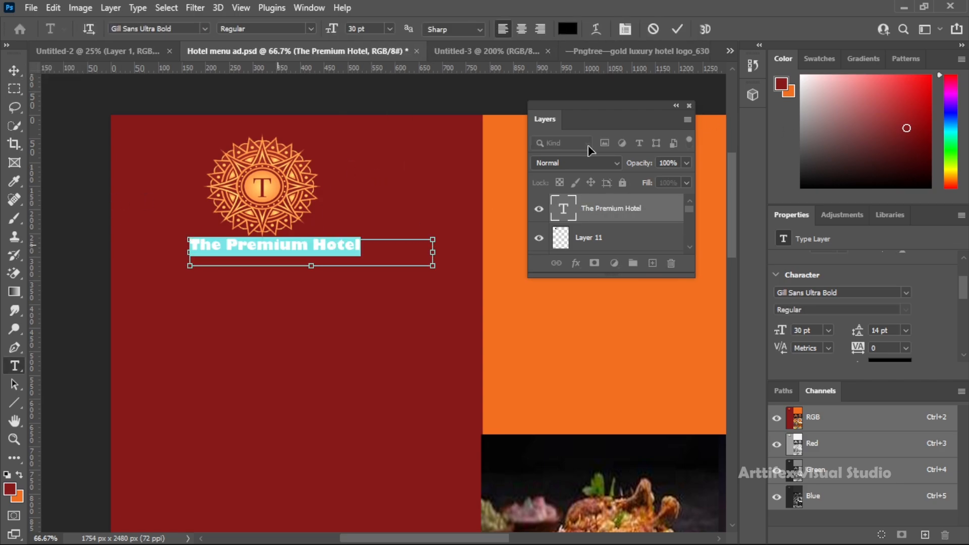
left_click(568, 29)
type("ffffff")
key("Return")
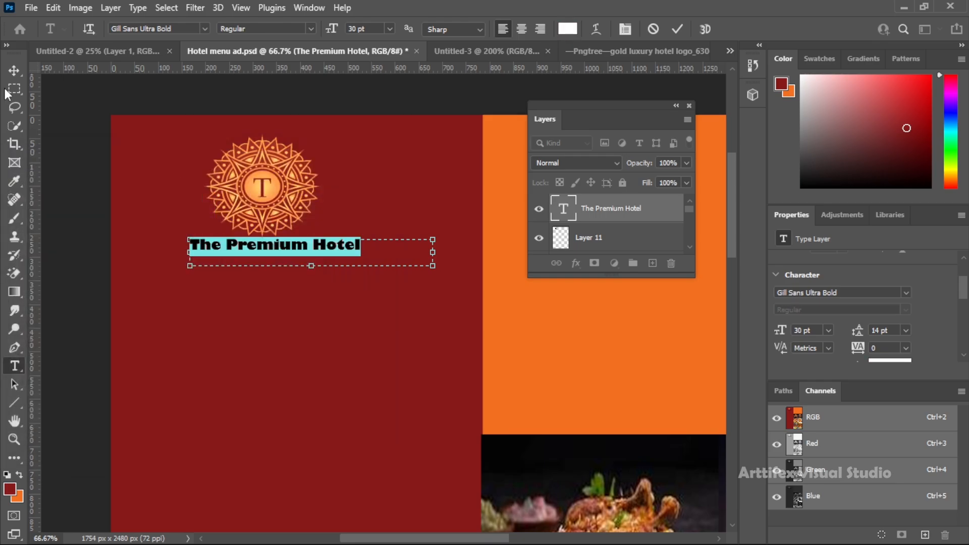
left_click(15, 71)
mouse_move(316, 253)
left_mouse_down()
mouse_move(316, 244)
mouse_move(317, 261)
mouse_move(305, 247)
left_mouse_up()
key("Left")
key("Left")
key("Left")
key("Left")
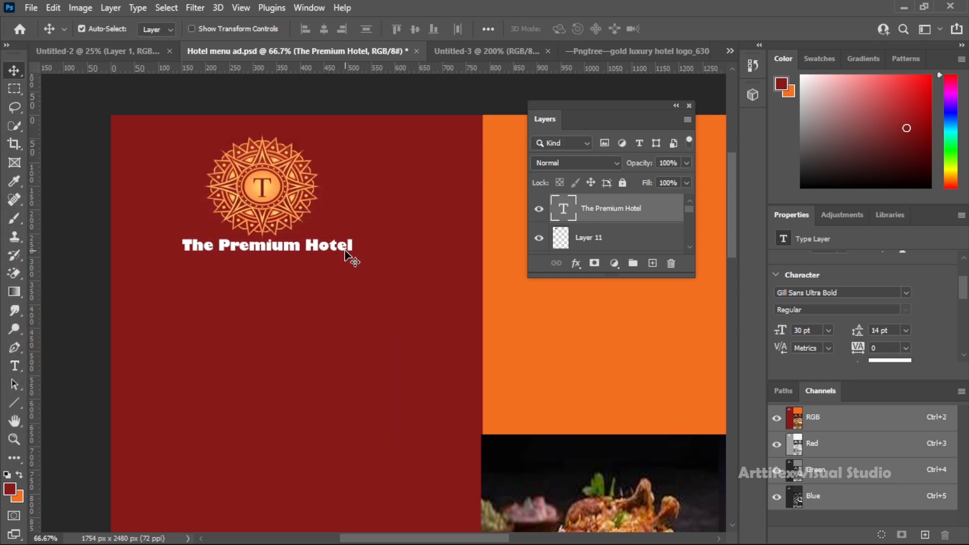
Apply a Satin effect to the hotel name with 20% opacity, 85° angle and 8 px distance
left_click(576, 264)
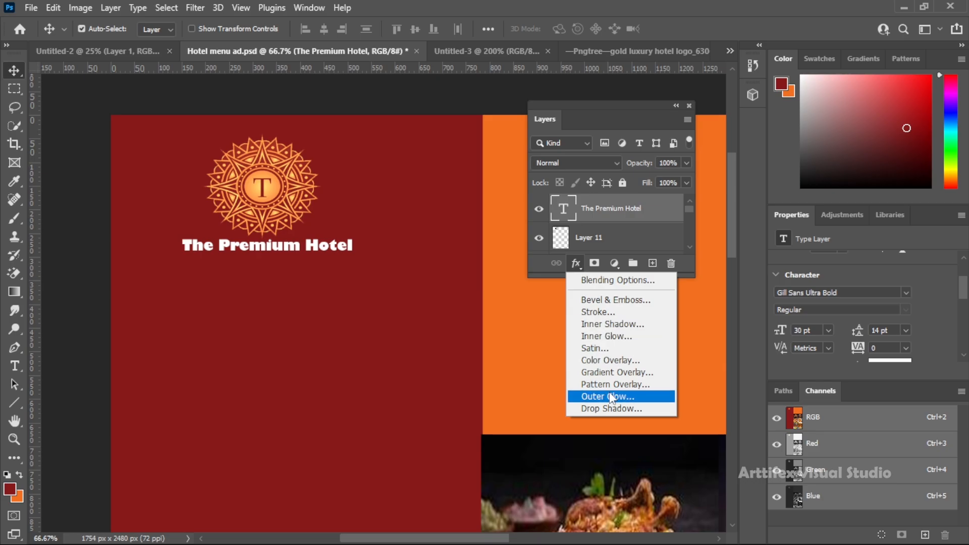
left_click(607, 348)
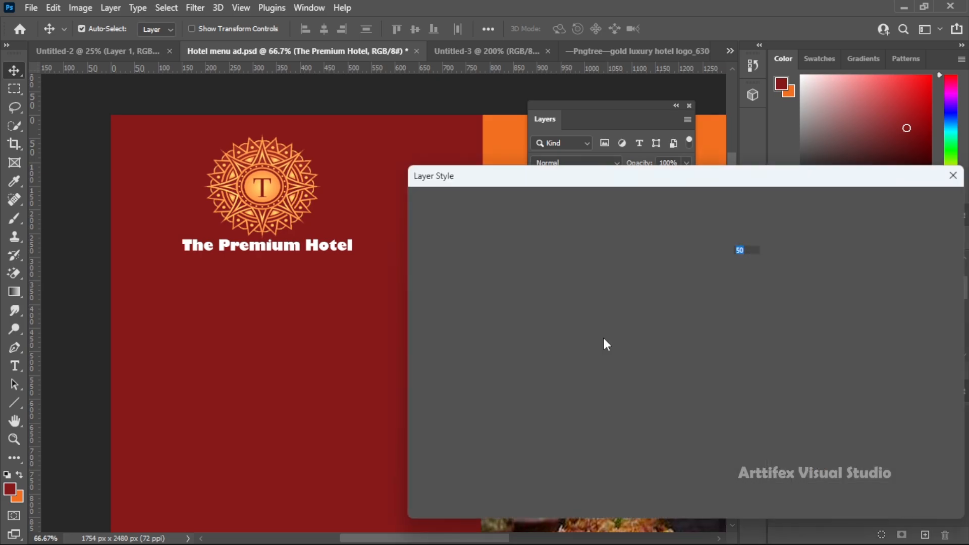
left_click_drag(668, 264, 661, 295)
left_click_drag(691, 251, 673, 256)
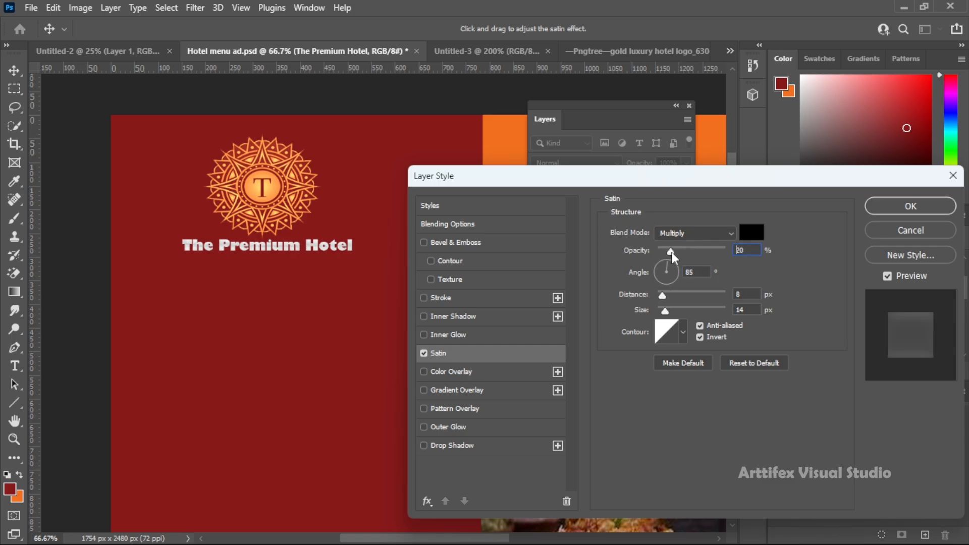
left_click(897, 216)
Select a thin horizontal strip about 159 × 4 px under the hotel name and set the foreground colour to white (ffffff)
scroll(387, 301, "down", 3)
scroll(384, 283, "up", 1)
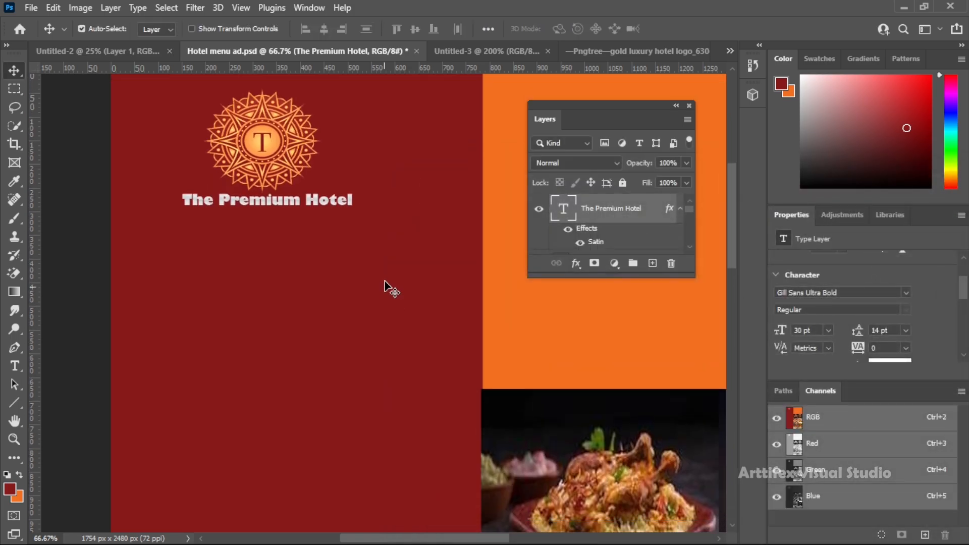
left_click(14, 88)
left_click(76, 90)
left_click_drag(171, 212, 247, 213)
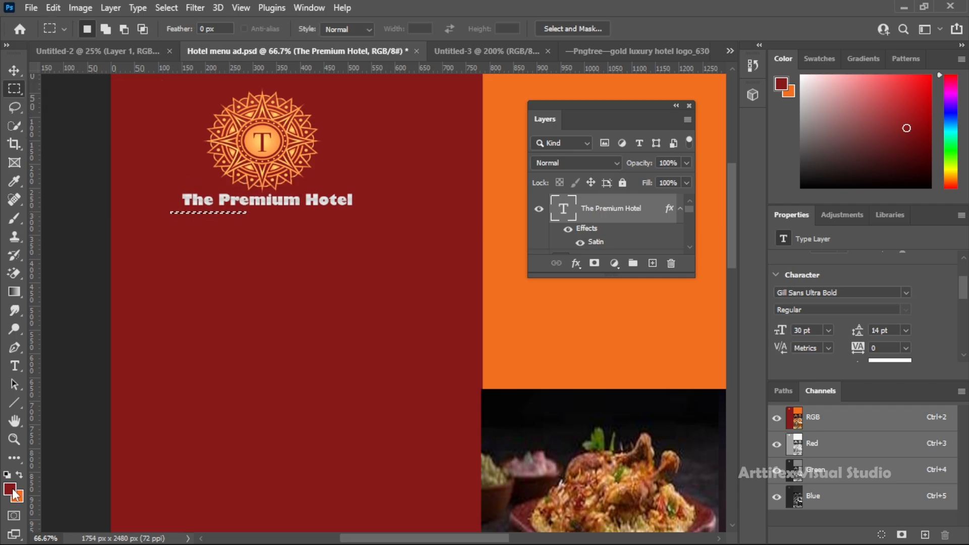
left_click(13, 491)
type("ffffff")
left_click(319, 184)
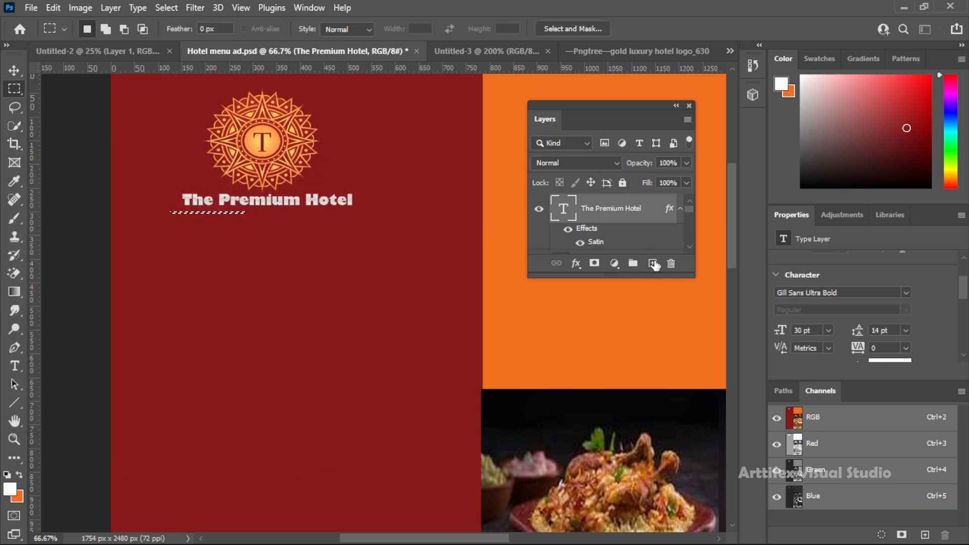
Fill the strip with the foreground colour on a new layer, deselect, and move the line left to X 49 px, Y 301 px
left_click(655, 265)
key("shift+F5")
left_click(236, 160)
left_click(202, 171)
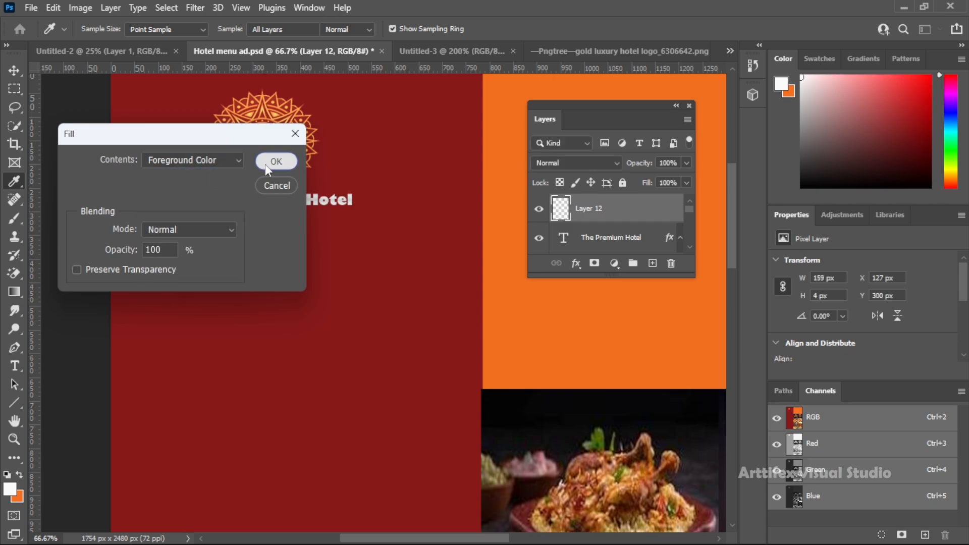
left_click(276, 162)
key("ctrl+d")
left_click(15, 70)
left_click_drag(226, 212, 196, 217)
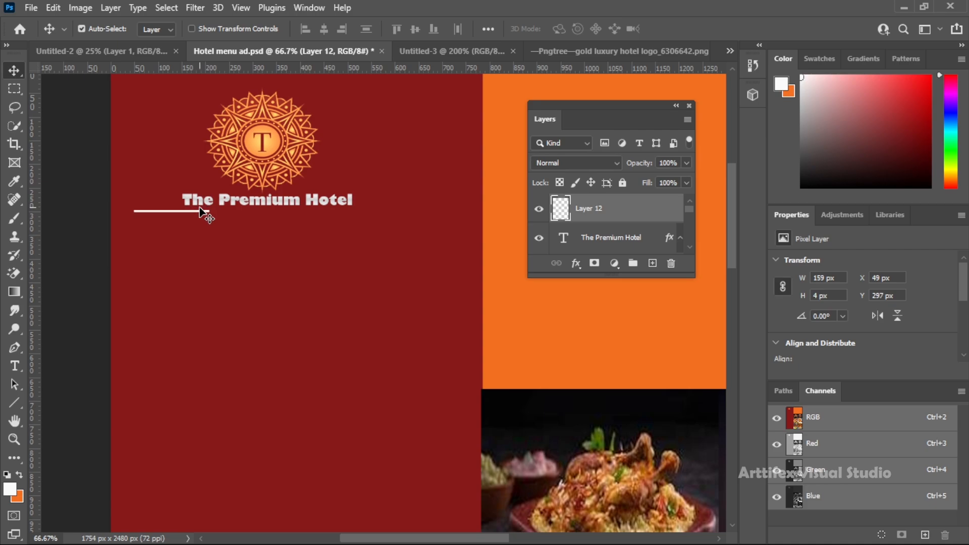
Add a text box about 422 × 71 px below the hotel name reading "Eat Your Food With Hygienic"
left_click(13, 91)
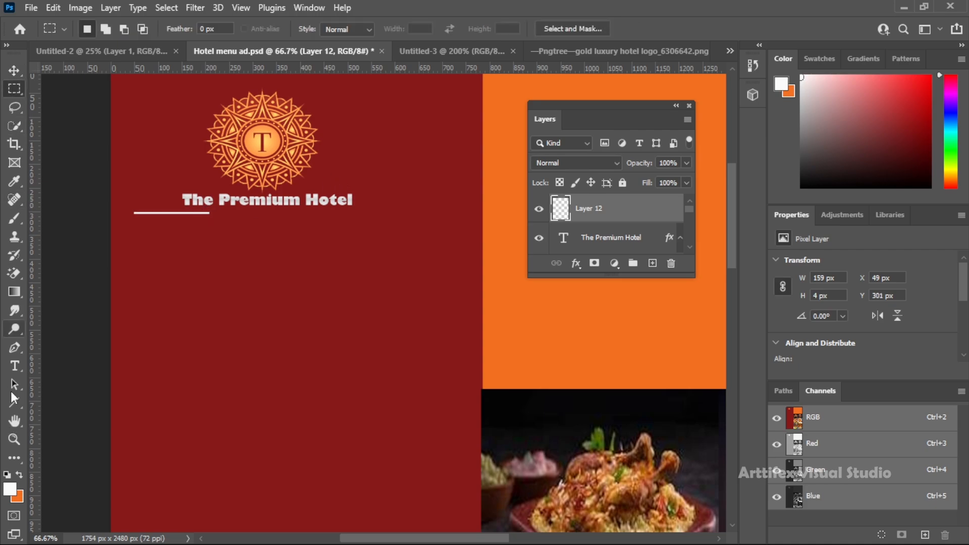
left_click(14, 366)
left_click_drag(225, 220, 427, 250)
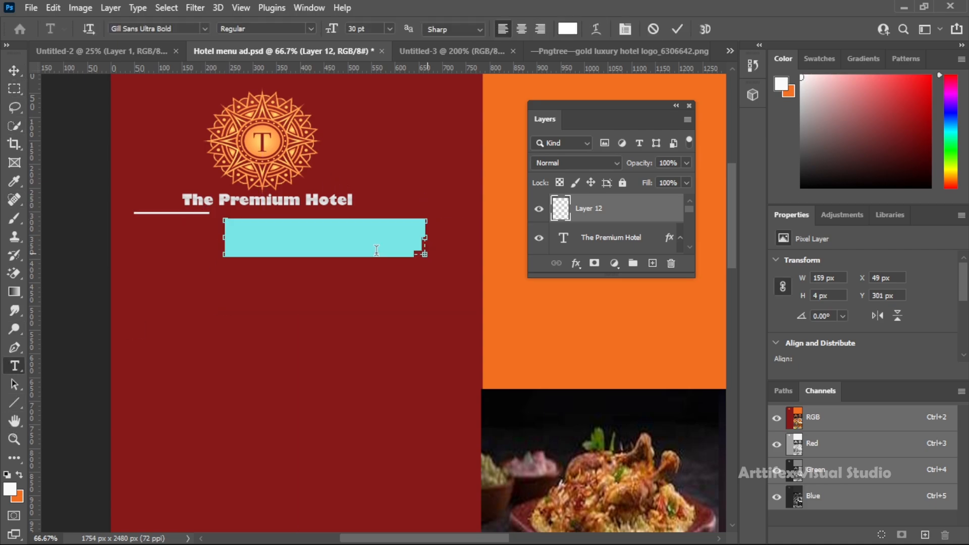
type("Eat Your Food With")
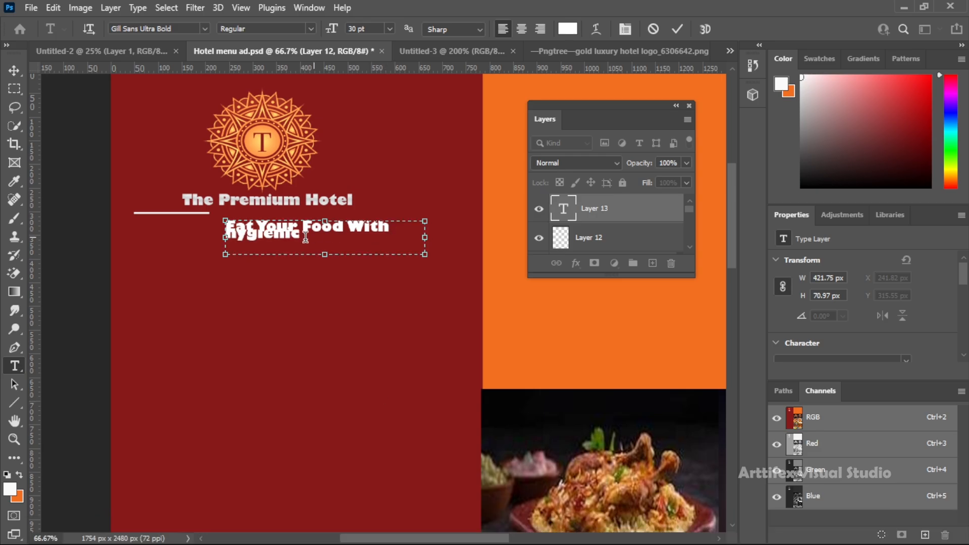
Set the tagline's leading to 9 pt and its font size to 14 pt
key("ctrl+a")
scroll(837, 351, "down", 3)
left_click(906, 330)
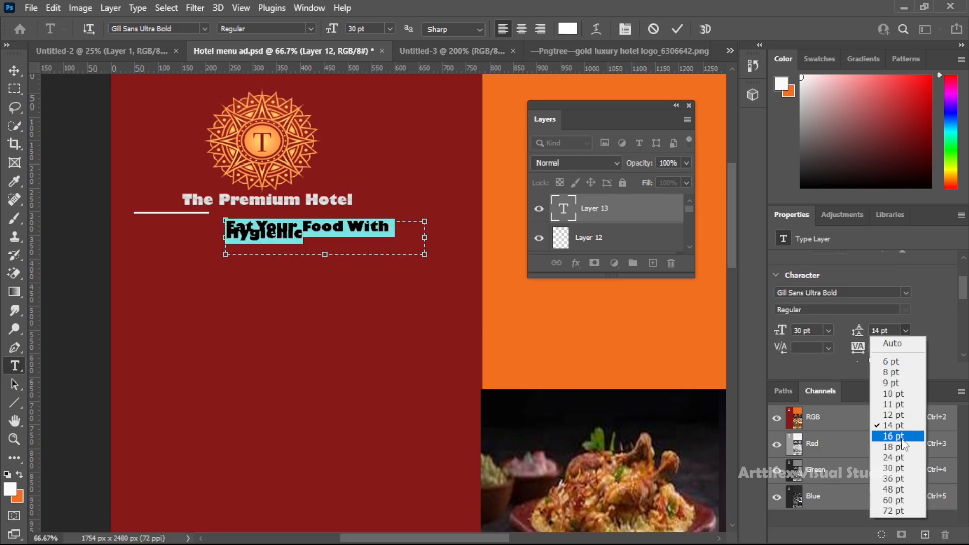
left_click(894, 385)
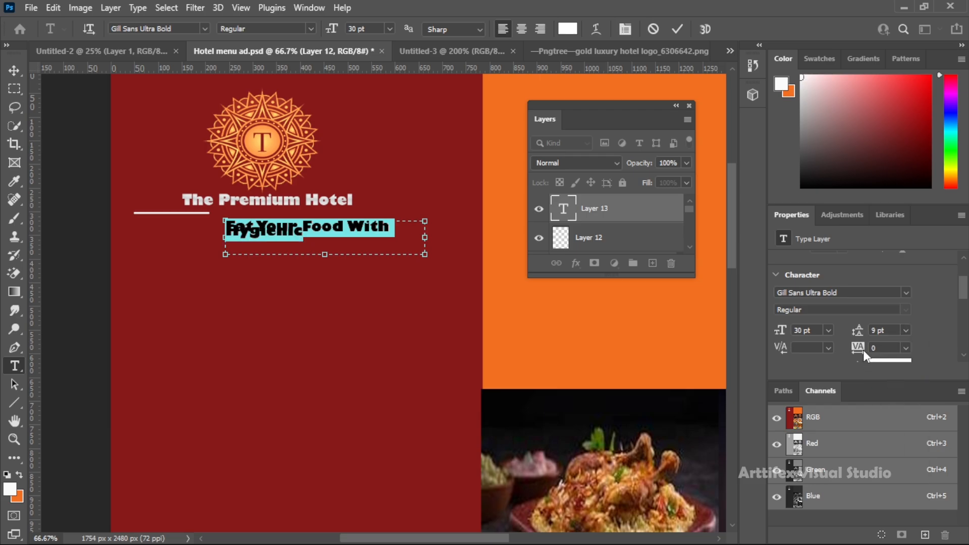
left_click(828, 330)
left_click(820, 373)
left_click(828, 330)
left_click(822, 415)
left_click(828, 331)
left_click(821, 426)
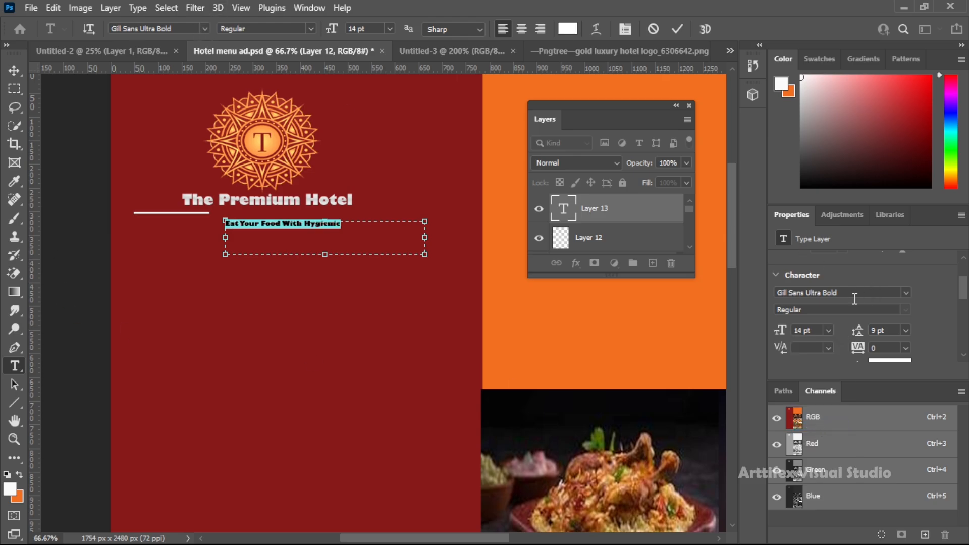
Try several fonts on the tagline and apply Arial Rounded MT Bold
key("Down")
key("Down")
key("Down")
key("Down")
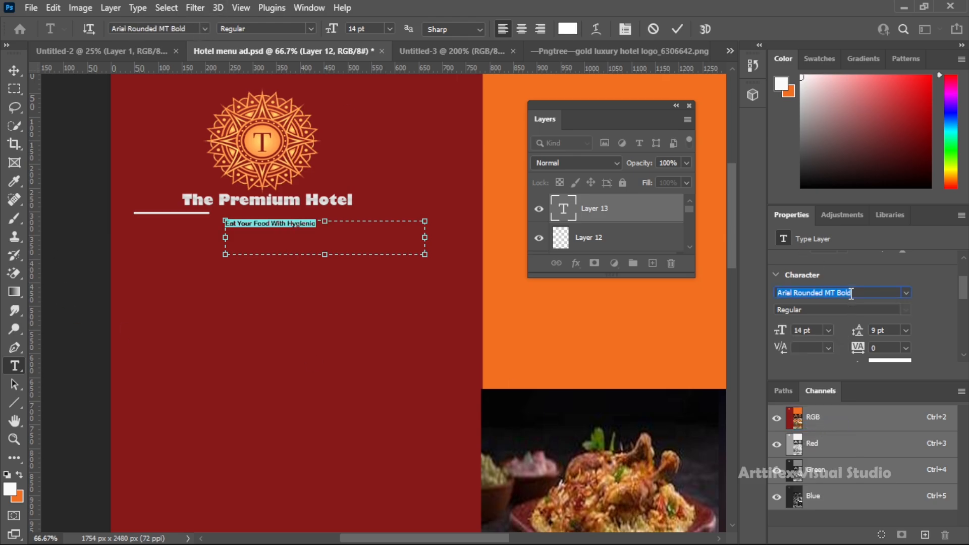
scroll(851, 294, "up", 5)
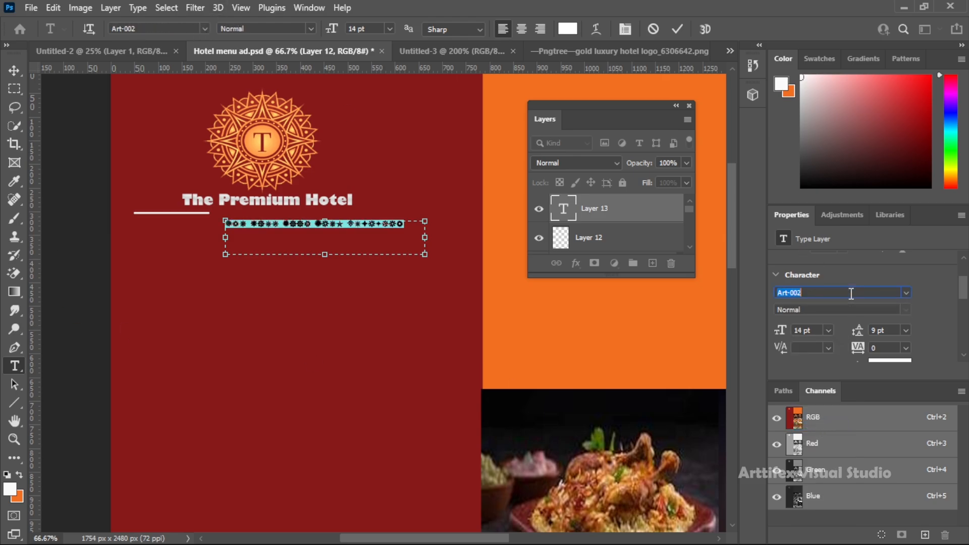
left_click(905, 294)
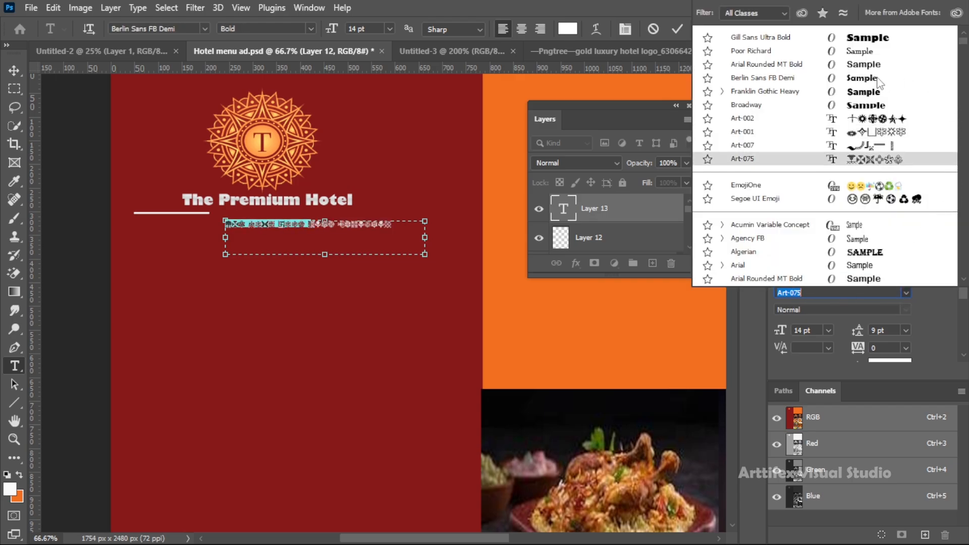
left_click(858, 64)
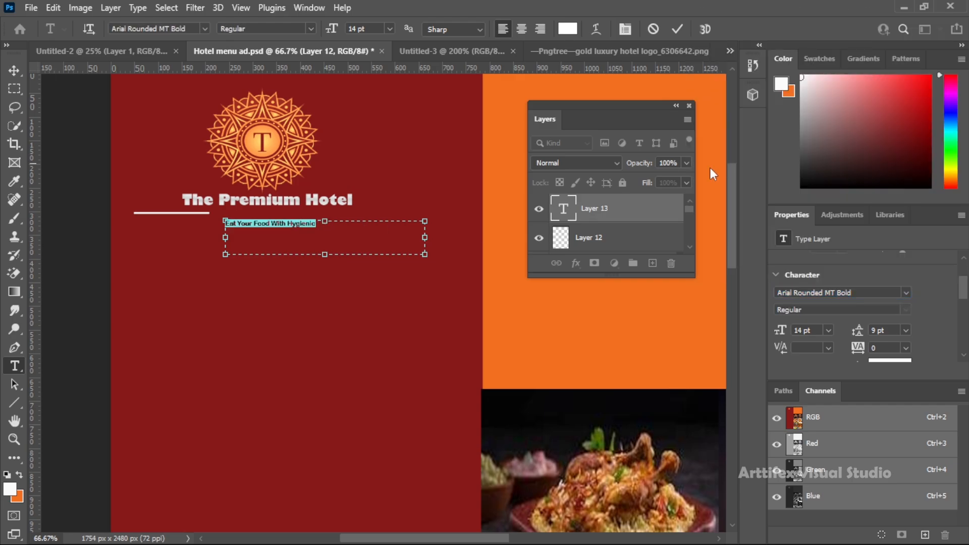
Move the tagline up directly beneath the hotel name, beside the inner end of the white line
left_click(340, 228)
left_click(12, 73)
left_click_drag(260, 225, 253, 214)
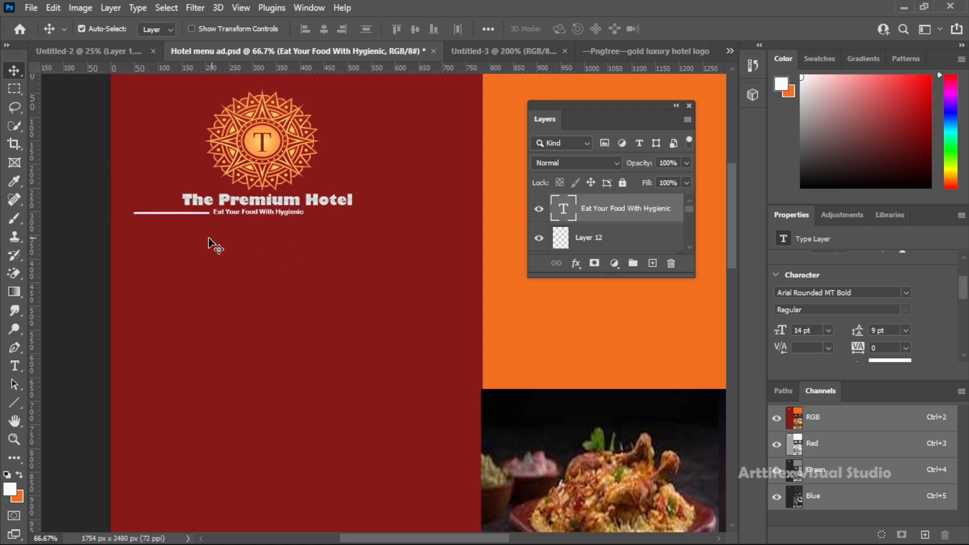
Duplicate the white line and place the copy on the tagline's other side at the same height, Y 301 px
left_click(197, 213)
left_click_drag(197, 214, 348, 220)
left_click(385, 258)
left_click(349, 215)
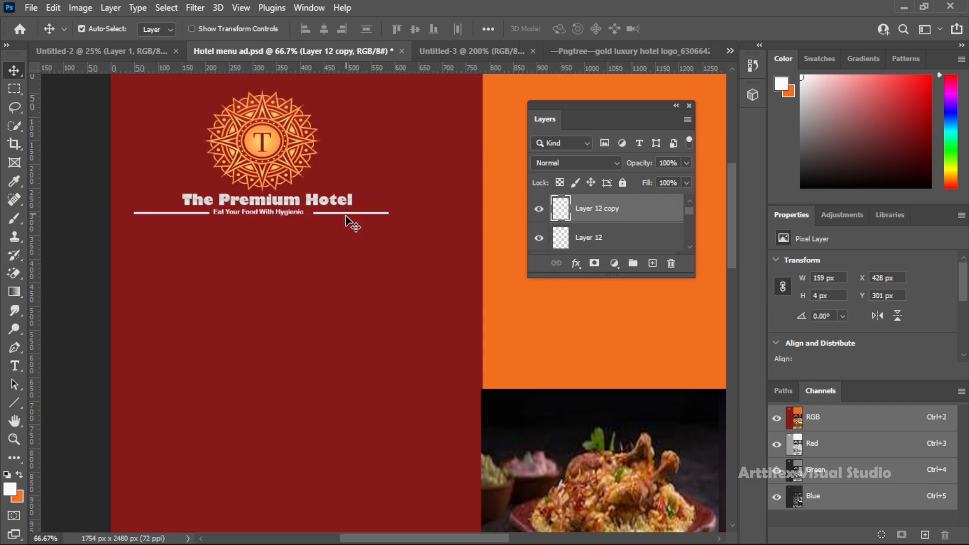
Add a text box about 520 × 110 px in the red panel below the tagline, reading "Food Menu"
scroll(429, 260, "up", 3)
scroll(428, 260, "down", 1)
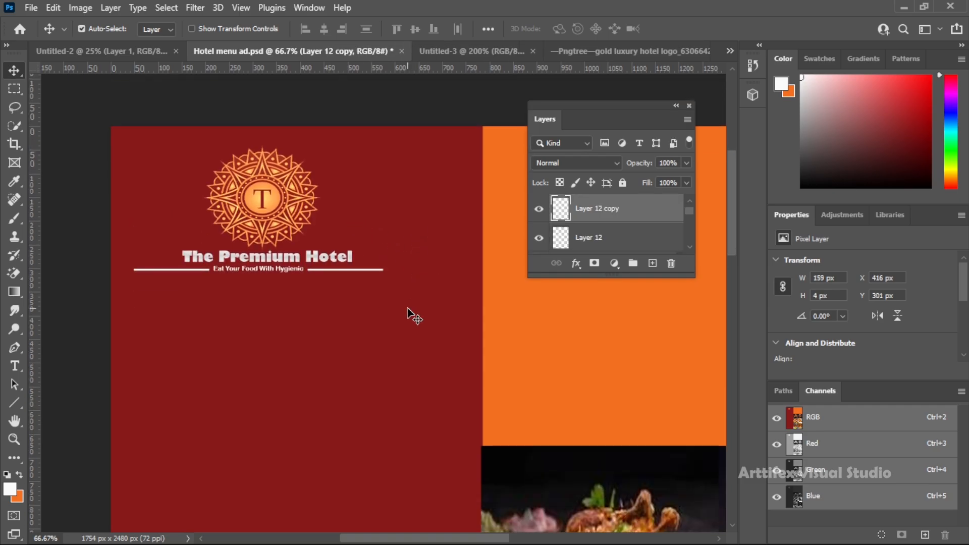
key("z")
right_click(408, 309)
left_click(417, 315)
left_click(323, 258)
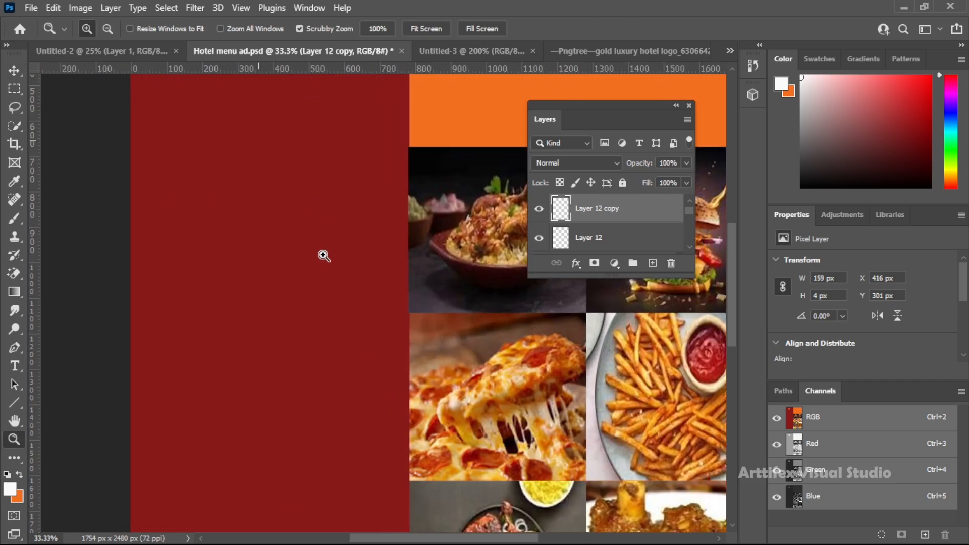
left_click(313, 255)
key("t")
left_click_drag(183, 184, 367, 223)
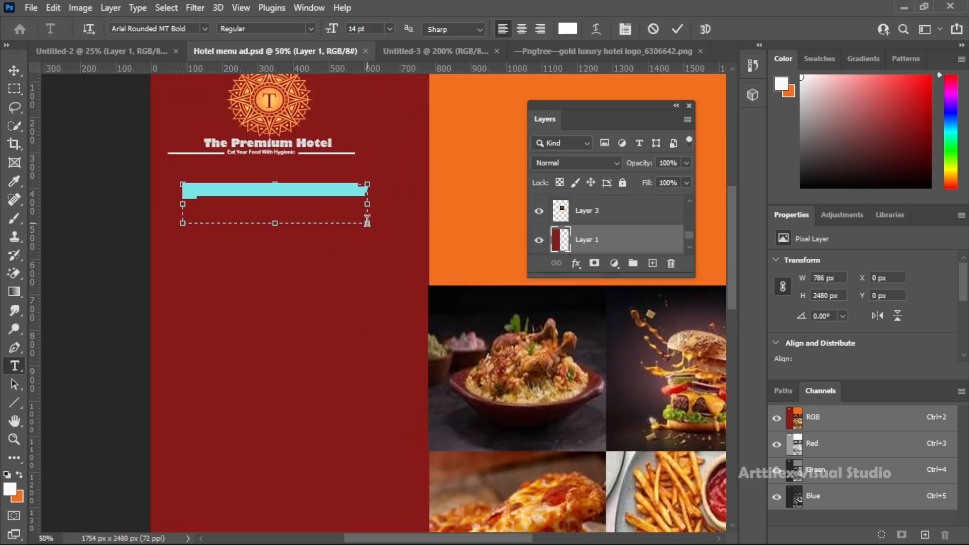
key("BackSpace")
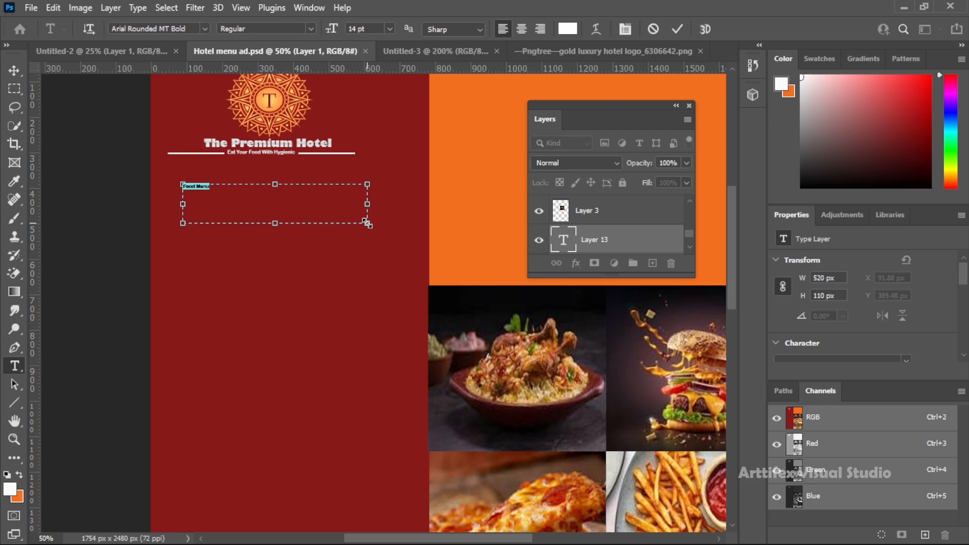
Set the font of the "Food Menu" text to Berlin Sans FB Demi
scroll(855, 332, "down", 2)
left_click(891, 292)
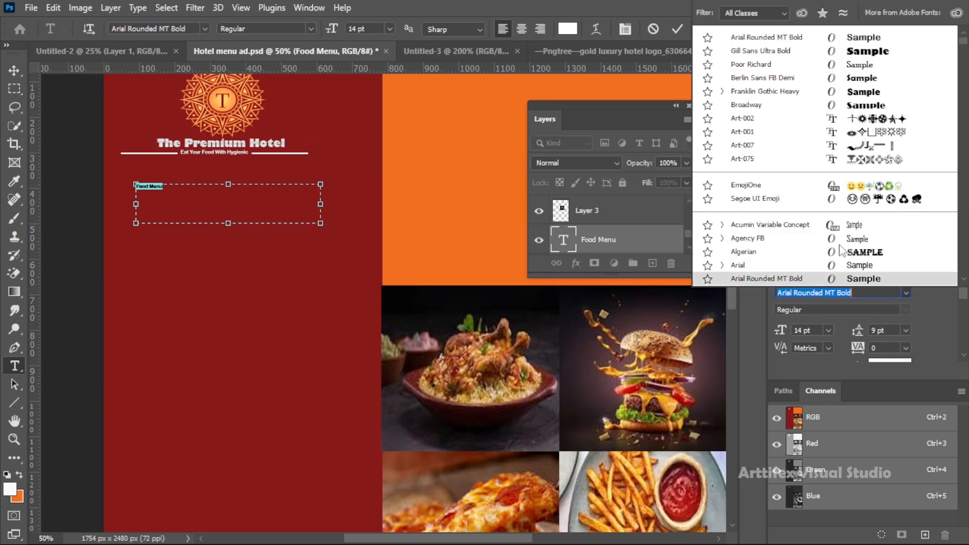
scroll(835, 249, "down", 12)
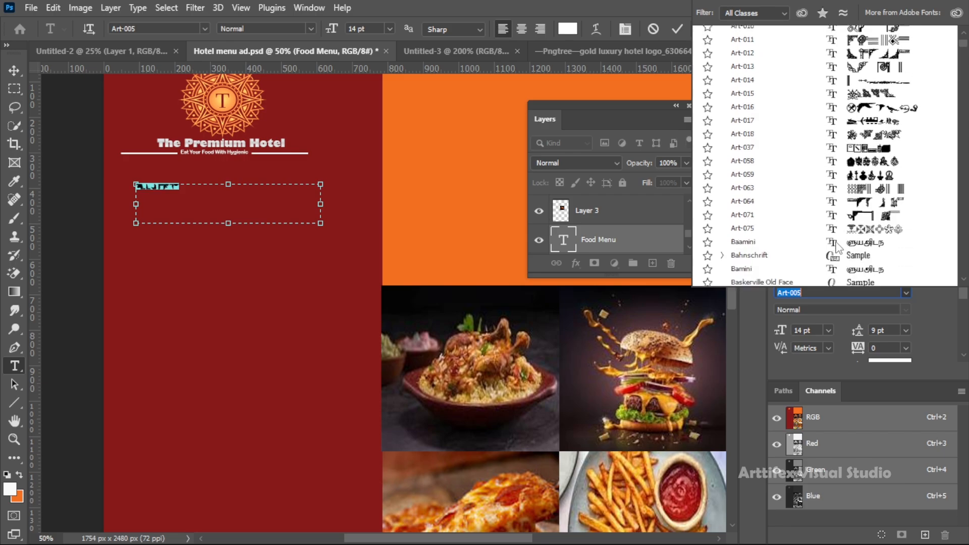
left_click(858, 133)
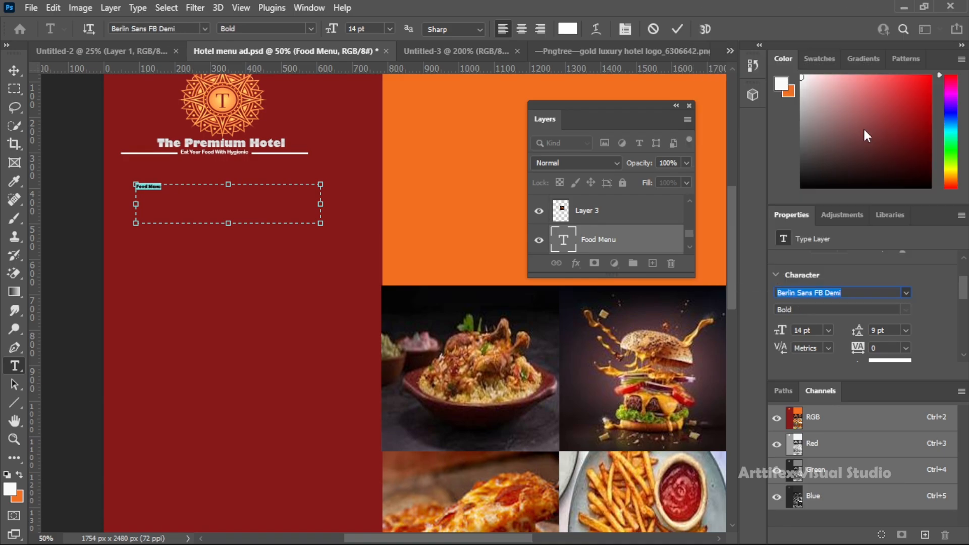
Enlarge the "Food Menu" text to 48 pt and move it up beneath the tagline
left_click(390, 29)
left_click(366, 155)
left_click(389, 30)
left_click(371, 178)
left_click(389, 29)
left_click(370, 190)
left_click(15, 71)
left_click_drag(225, 192, 247, 185)
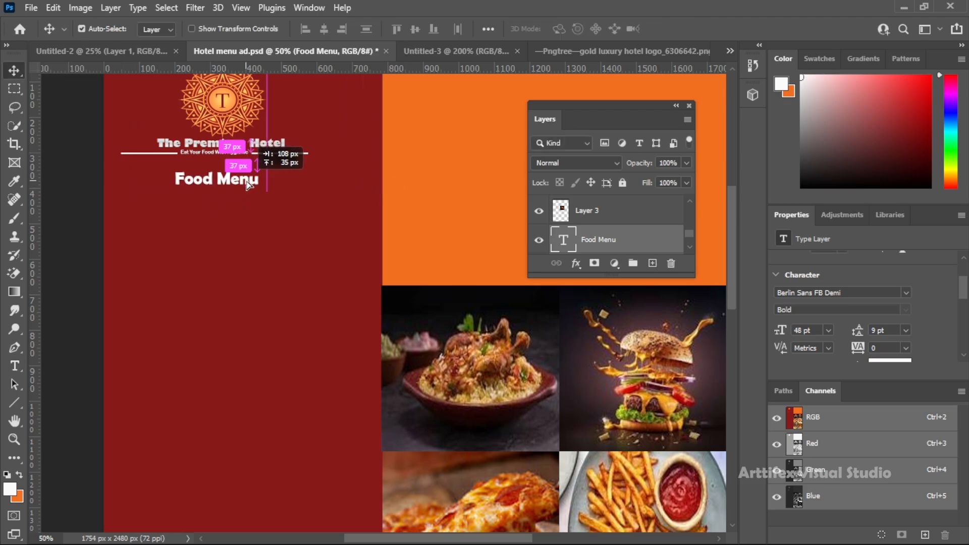
Duplicate the white line beside the tagline and place the copy on the photo grid's upper edge at X 782, Y 671 px
scroll(259, 210, "up", 2)
scroll(260, 211, "down", 6)
scroll(260, 211, "up", 3)
scroll(259, 219, "up", 2)
scroll(267, 212, "down", 2)
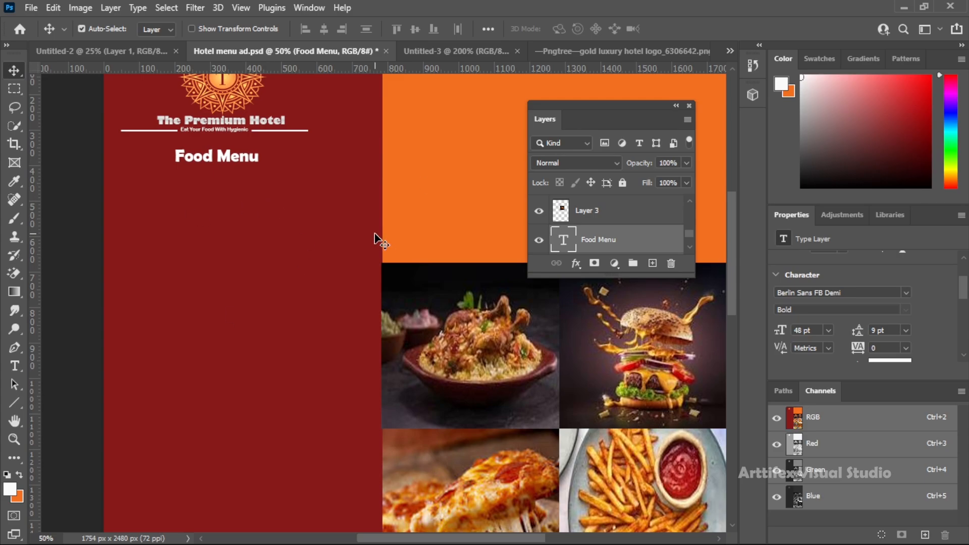
scroll(384, 243, "up", 2)
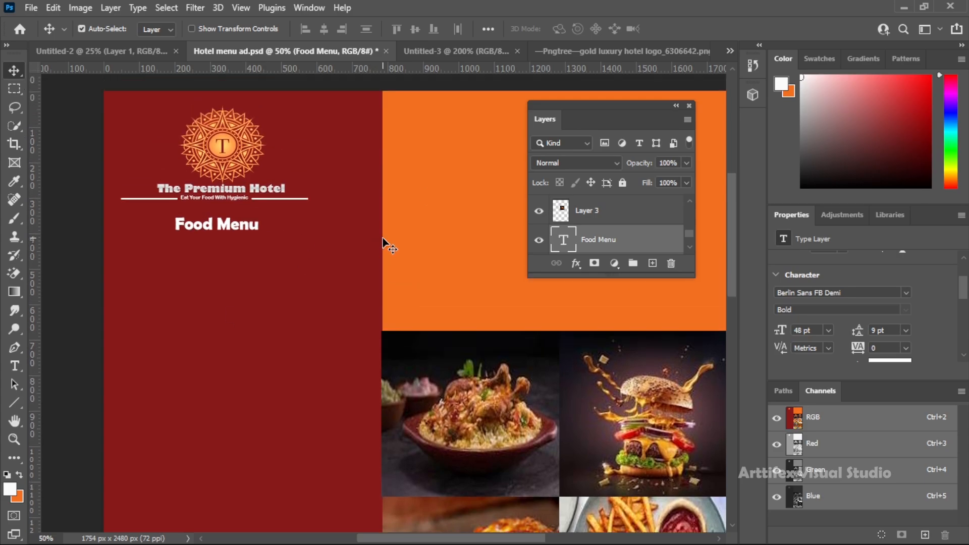
left_click(154, 200)
left_click_drag(154, 200, 416, 332)
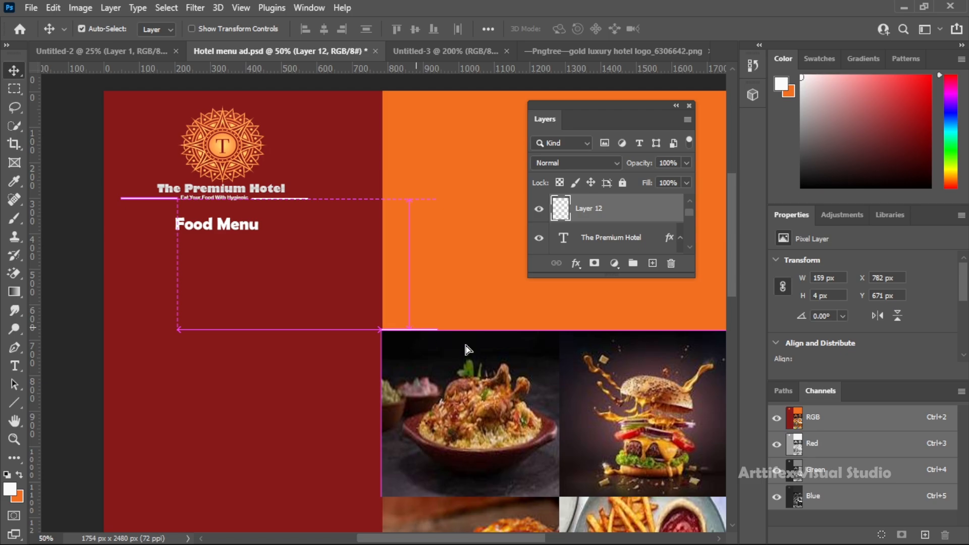
left_click_drag(468, 348, 454, 335)
left_click(454, 335)
key("ctrl+t")
key("Escape")
left_click(431, 331)
Stretch the copied white line across the photo grid to about 968 × 20 px
key("ctrl+t")
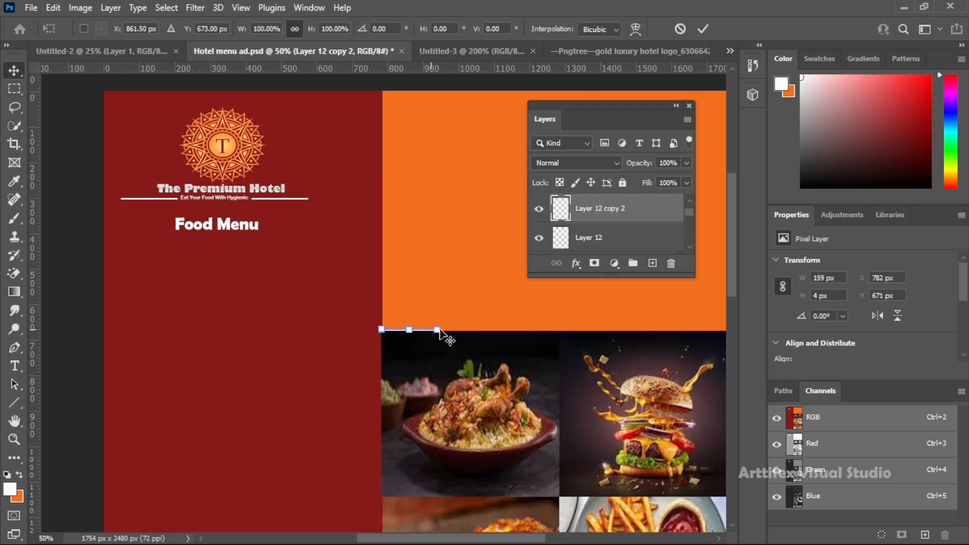
left_click_drag(437, 329, 685, 324)
left_click_drag(514, 327, 516, 328)
left_click_drag(687, 327, 686, 328)
key("Return")
Position the white divider at Y 669 px and move its layer beneath the photo layers, directly under Layer 1
left_click_drag(560, 332, 561, 334)
left_click_drag(602, 217, 598, 247)
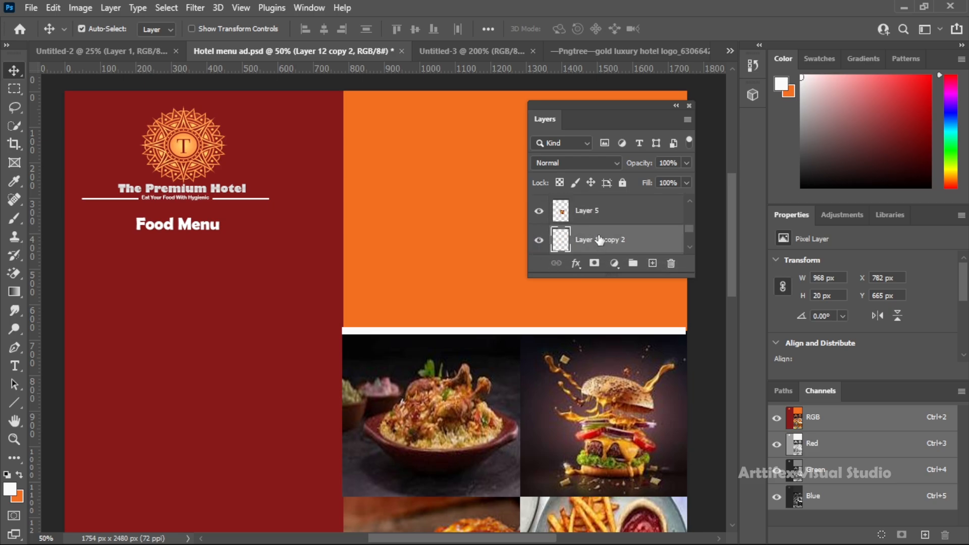
key("Down")
key("Down")
key("Down")
key("Down")
key("Down")
key("Down")
key("Up")
key("Up")
left_click_drag(651, 243, 689, 233)
left_click_drag(651, 203, 606, 242)
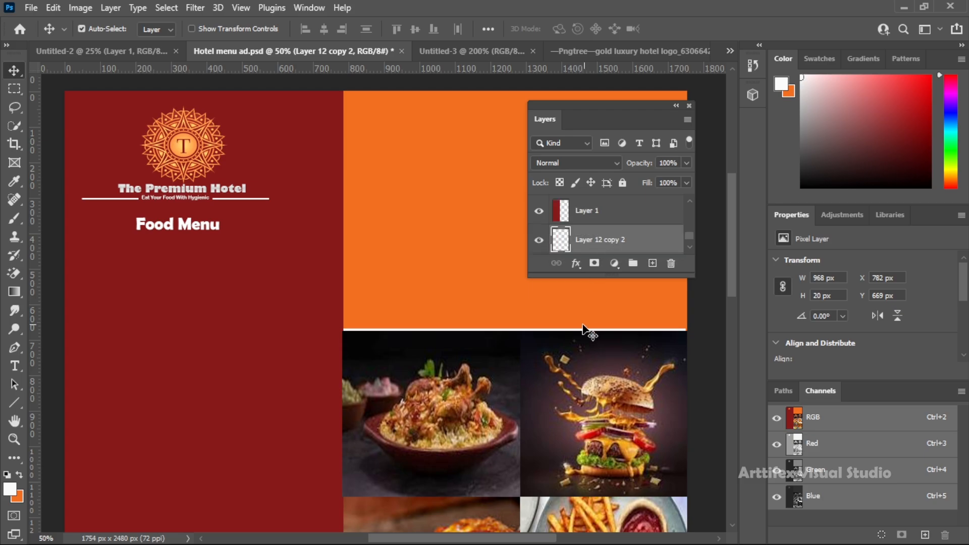
Widen the white divider to about 996 px so it reaches past the page's outer edge
left_click(704, 318)
left_click(681, 330)
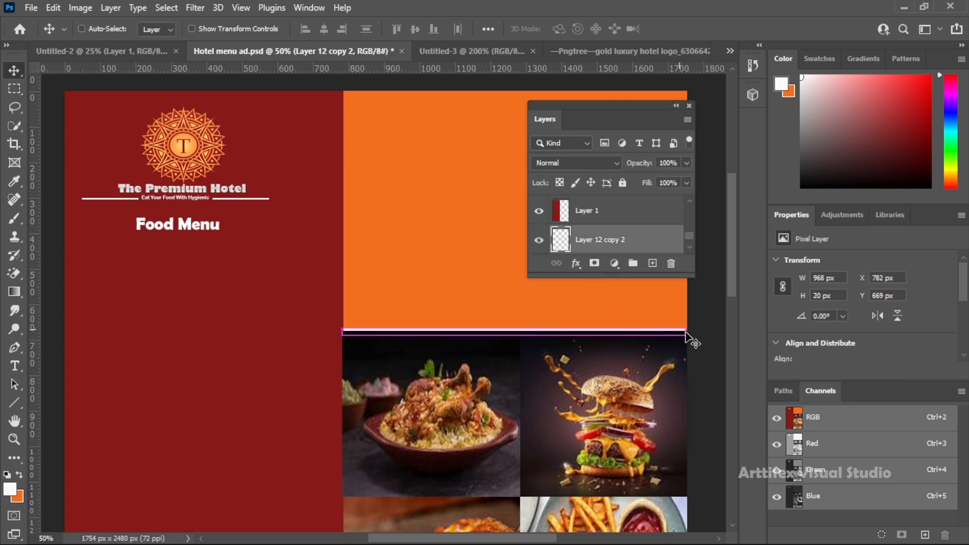
key("ctrl+t")
left_click_drag(686, 332, 696, 333)
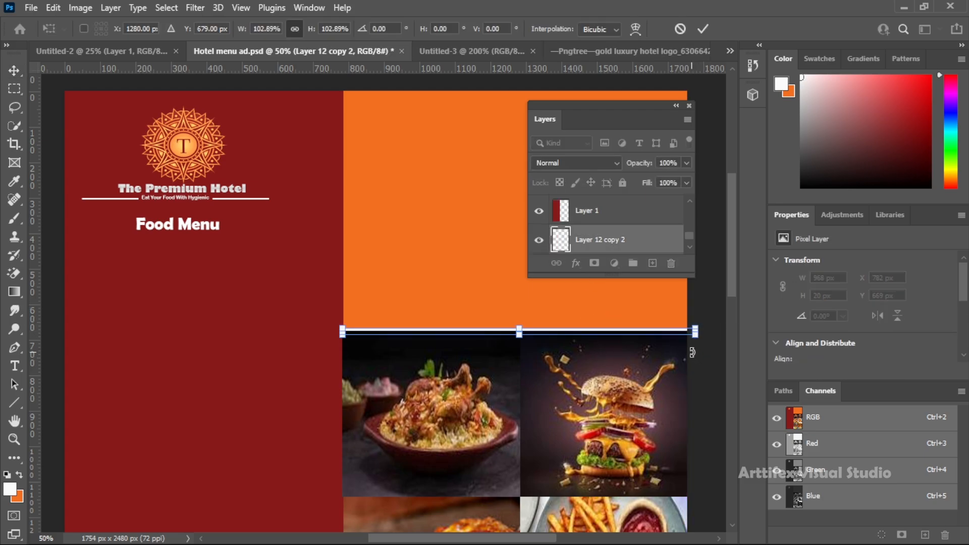
key("Return")
Move the "Food Menu" text down the red panel to about X 217, Y 618 px
key("z")
left_click_drag(391, 331, 321, 274)
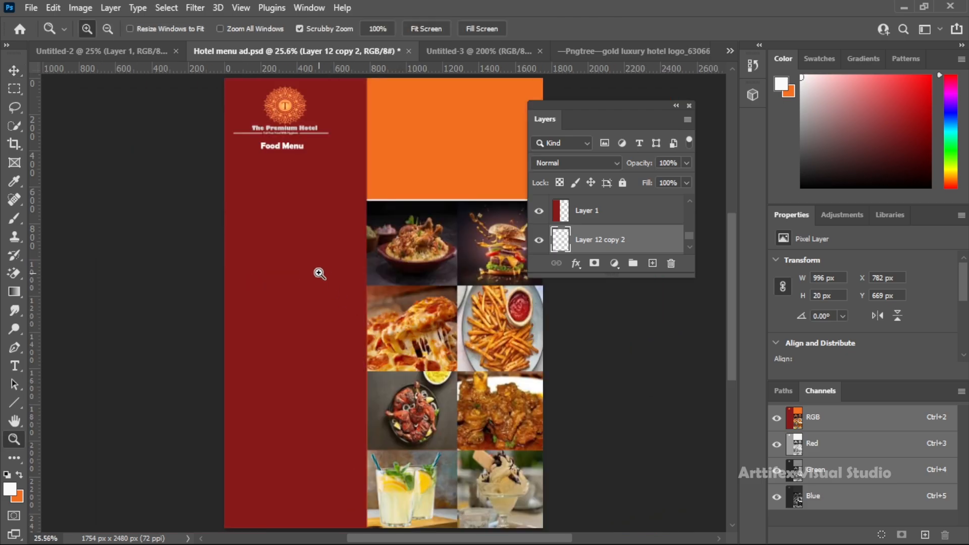
left_click(279, 175)
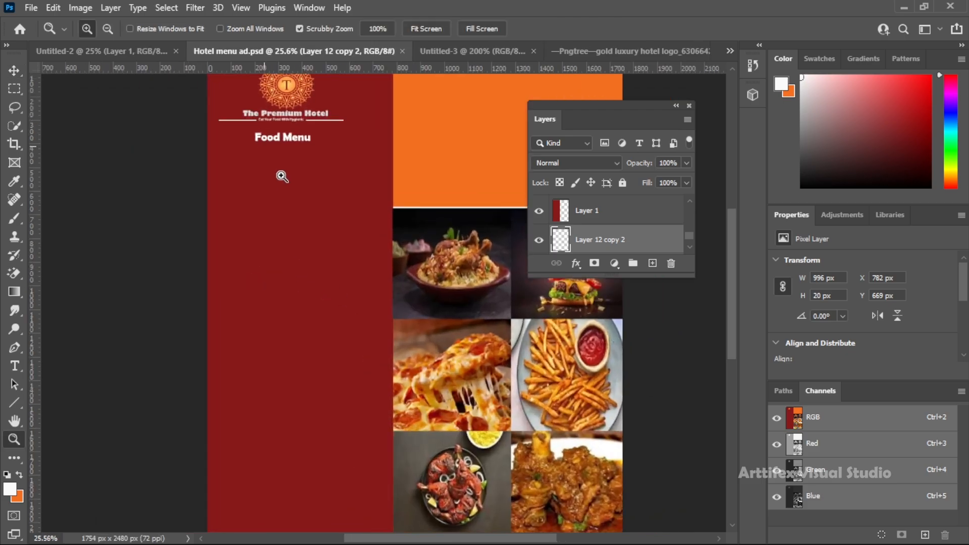
key("v")
left_click_drag(297, 185, 301, 276)
Move the tagline down to just above "Food Menu", at about X 205, Y 469 px, and set its size to 30 pt
key("z")
left_click(285, 184)
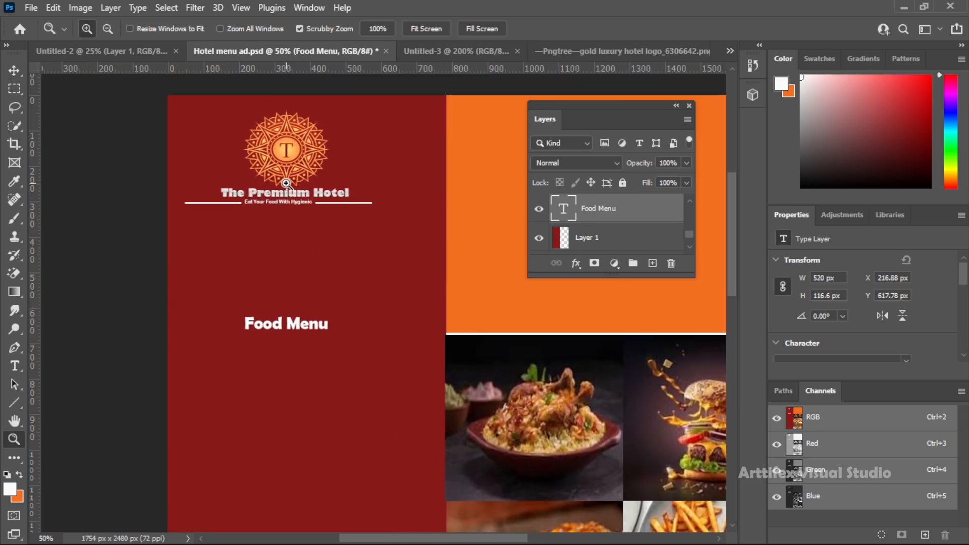
left_click(11, 74)
left_click_drag(286, 202, 288, 265)
double_click(286, 261)
left_click(390, 29)
left_click(374, 171)
left_click(177, 195)
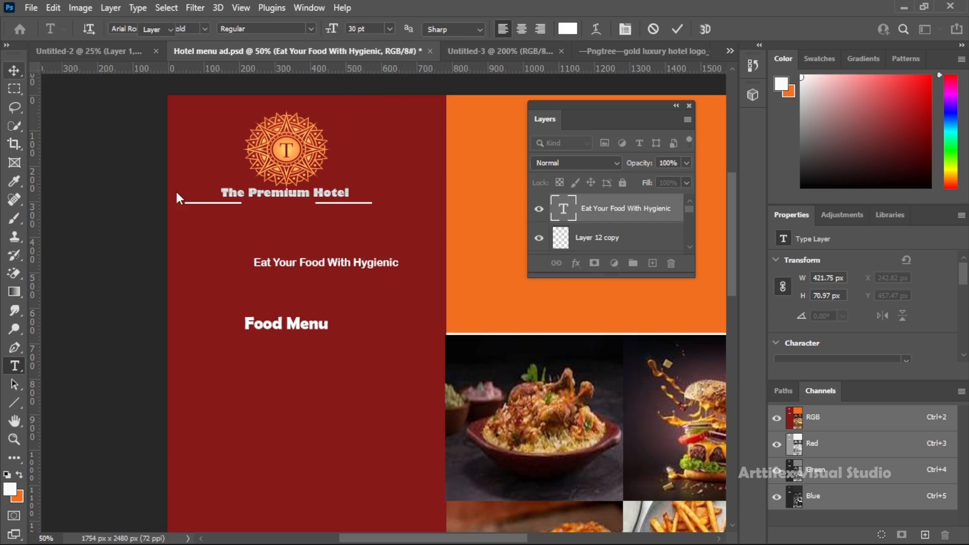
left_click_drag(318, 263, 305, 267)
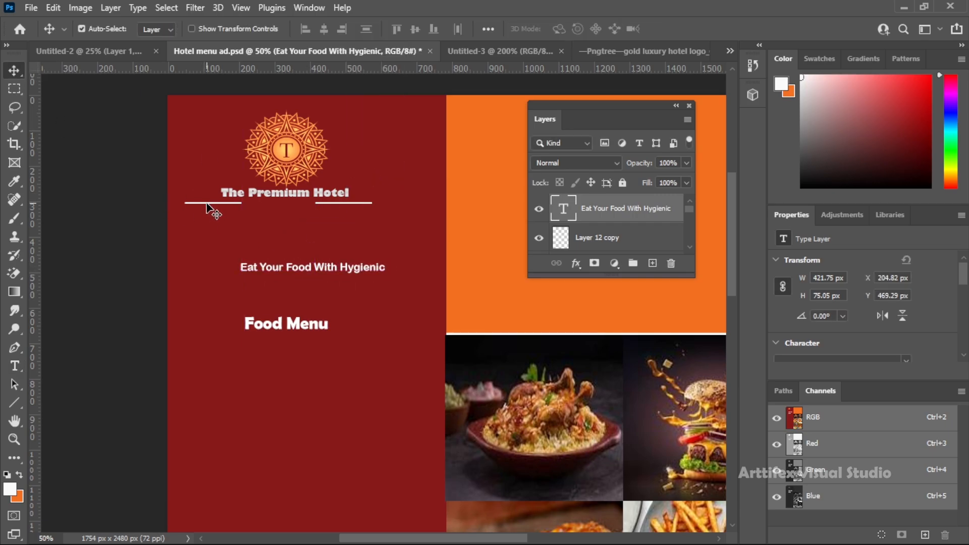
Move the two white lines down to either side of the tagline, level with its text, at about Y 482 px
left_click_drag(212, 212, 199, 265)
key("Down")
key("Down")
key("Down")
key("Down")
key("Down")
key("Down")
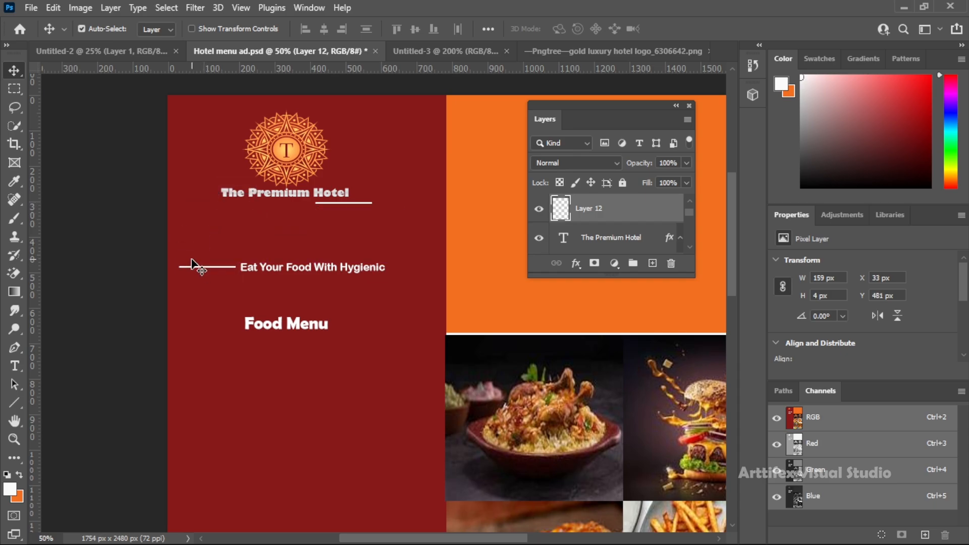
left_click_drag(334, 205, 407, 272)
key("Up")
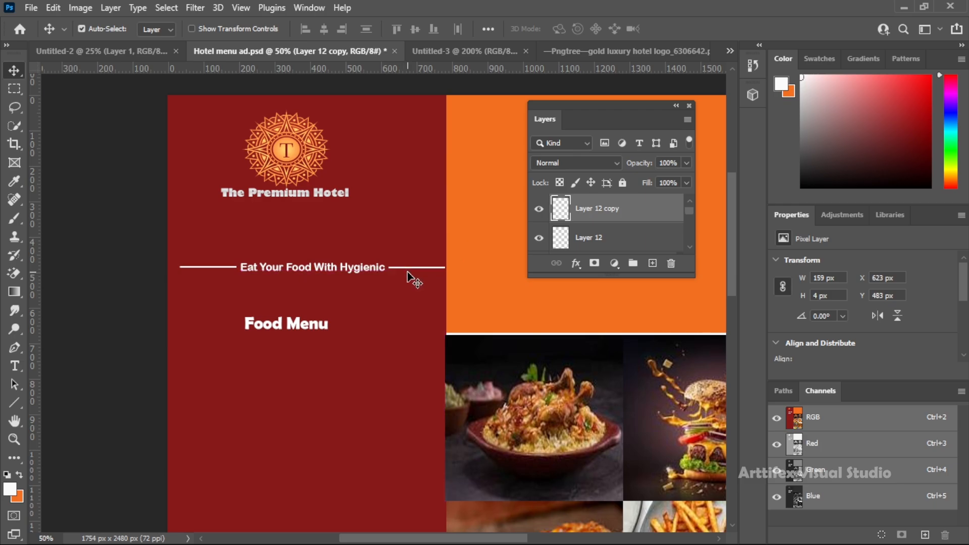
Move the hotel name down towards the tagline, browse other fonts and apply Gill Sans Ultra Bold
left_click_drag(305, 194, 330, 232)
double_click(313, 227)
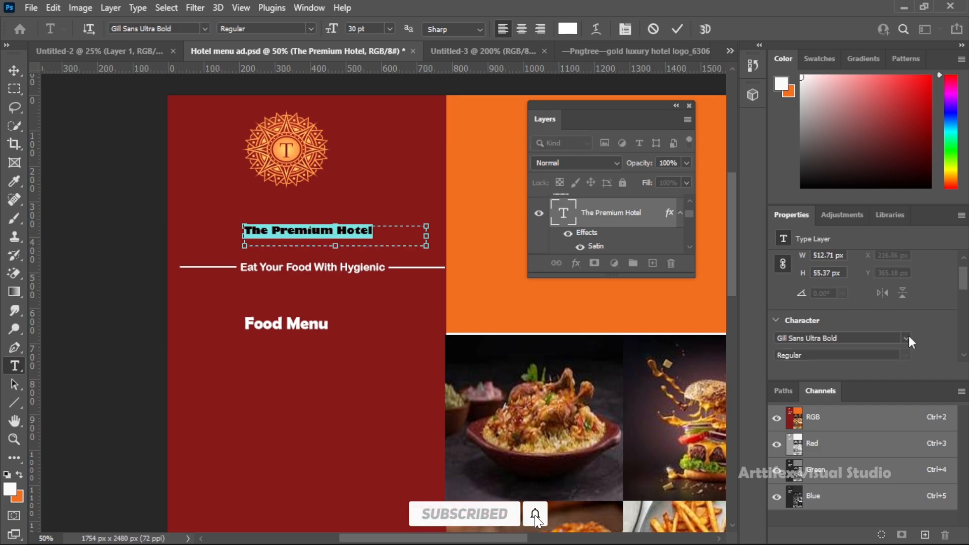
left_click(907, 337)
left_click_drag(963, 42, 951, 7)
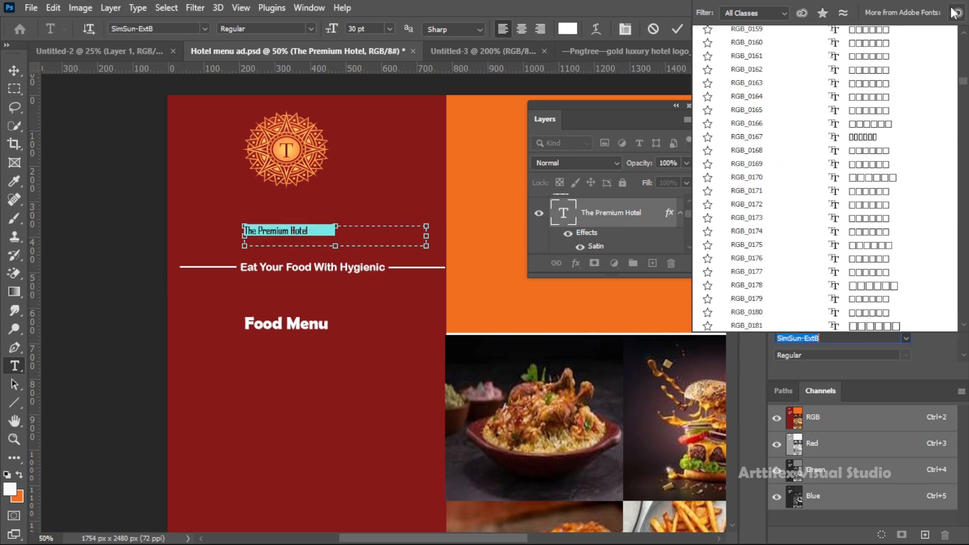
left_click_drag(964, 90, 963, 32)
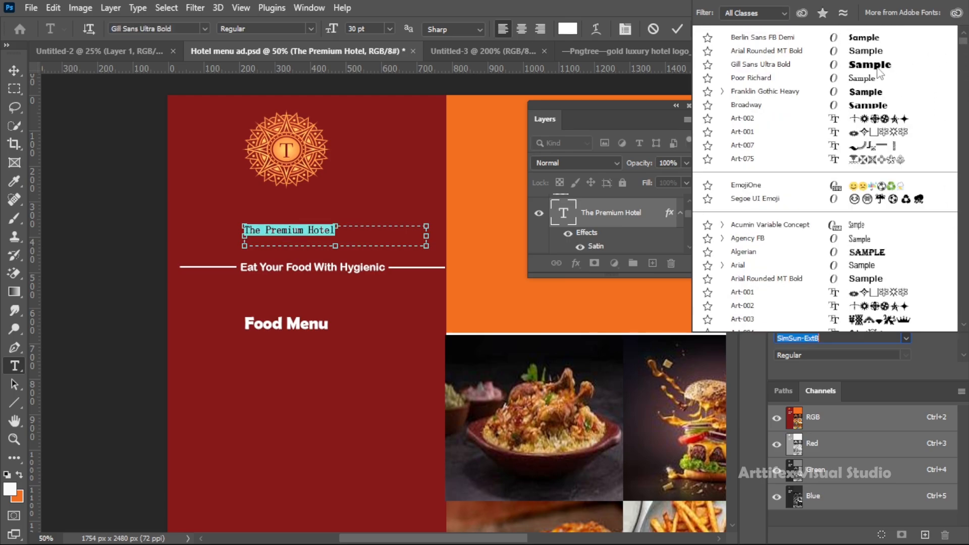
left_click(877, 68)
Enlarge the hotel name to 48 pt, widening its text box to about 660 px, and place it just above the tagline
left_click(390, 29)
left_click(376, 192)
left_click_drag(433, 233, 477, 233)
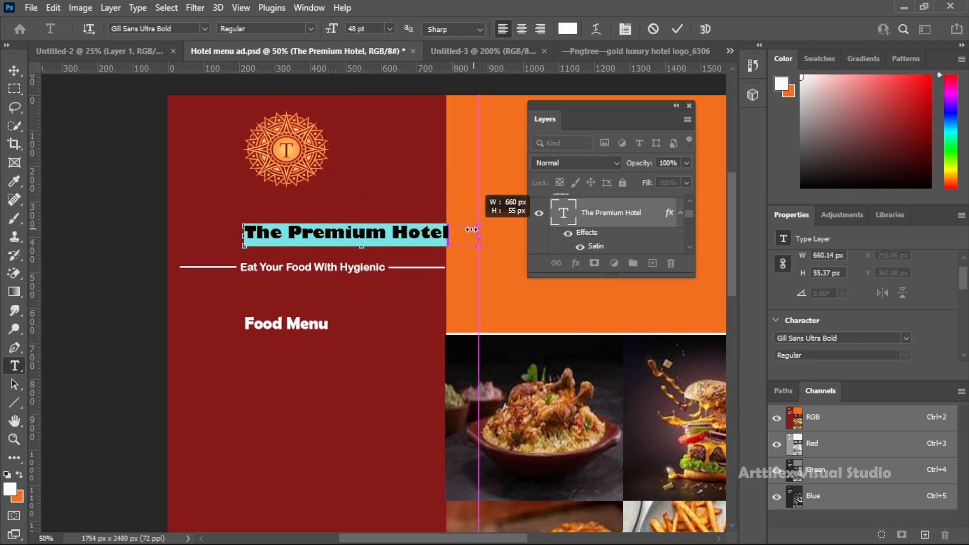
left_click(14, 70)
left_click_drag(341, 242, 313, 255)
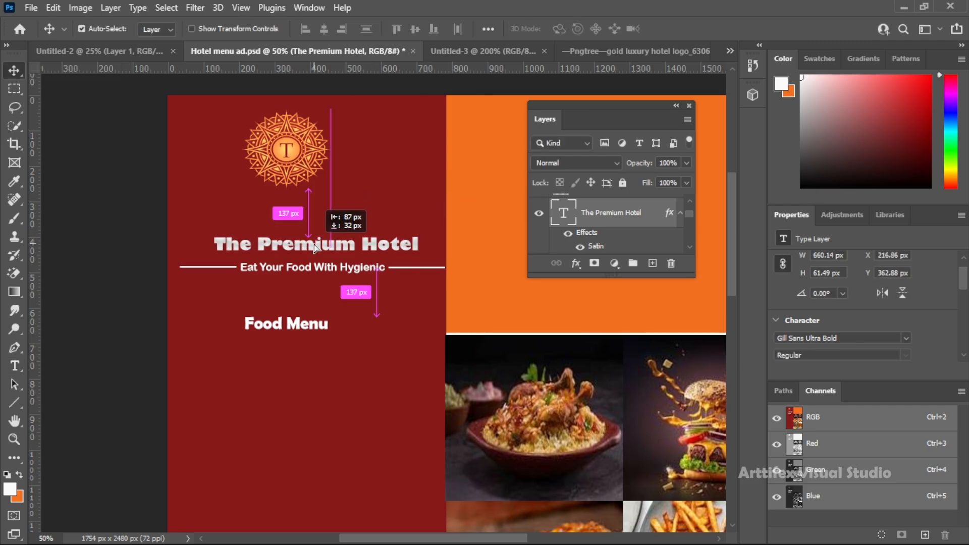
Scale the logo emblem up to about 337 × 325 px and position it above the hotel name at X 225, Y 59 px
left_click_drag(287, 150, 318, 188)
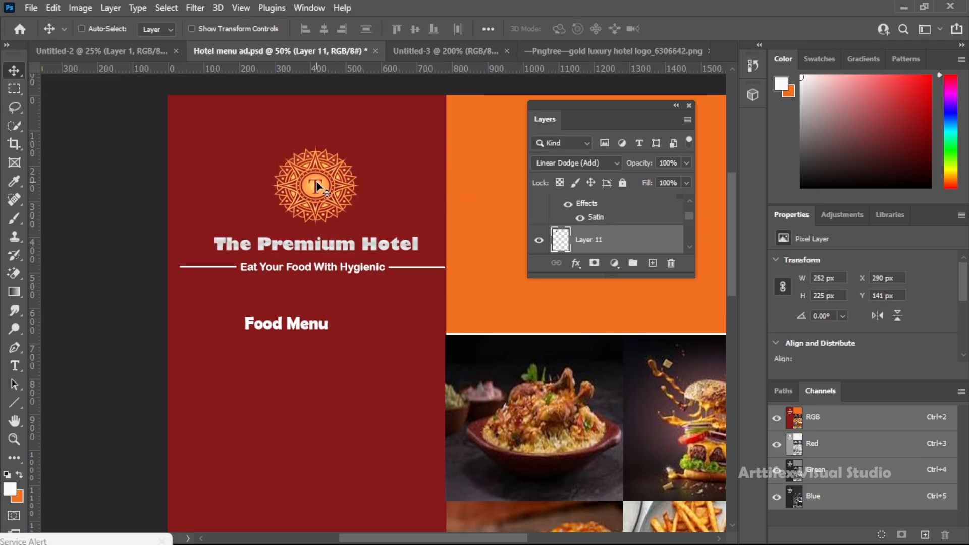
key("ctrl+t")
left_click_drag(360, 145, 389, 109)
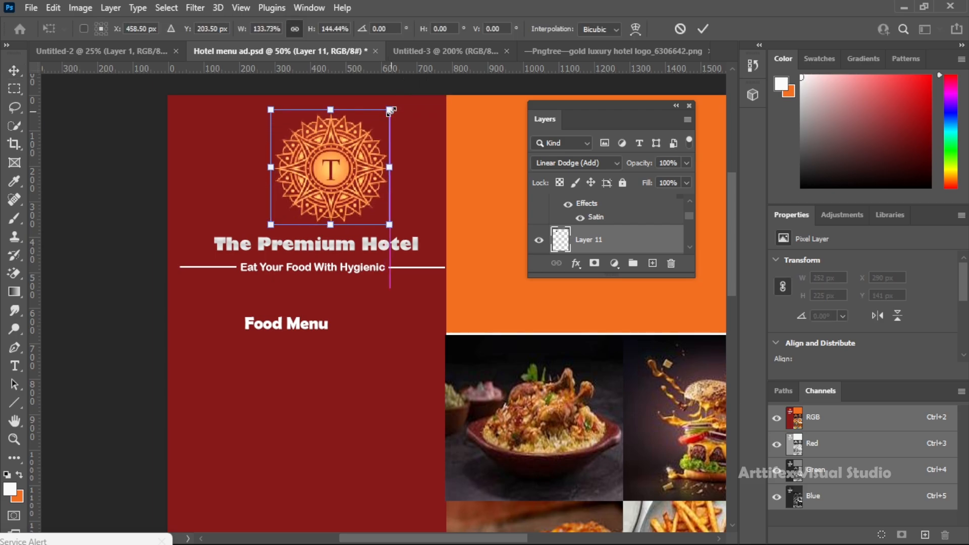
key("Return")
left_click_drag(338, 181, 317, 189)
Move the "Food Menu" text up beneath the tagline and change its font to Engravers MT
scroll(372, 262, "down", 4)
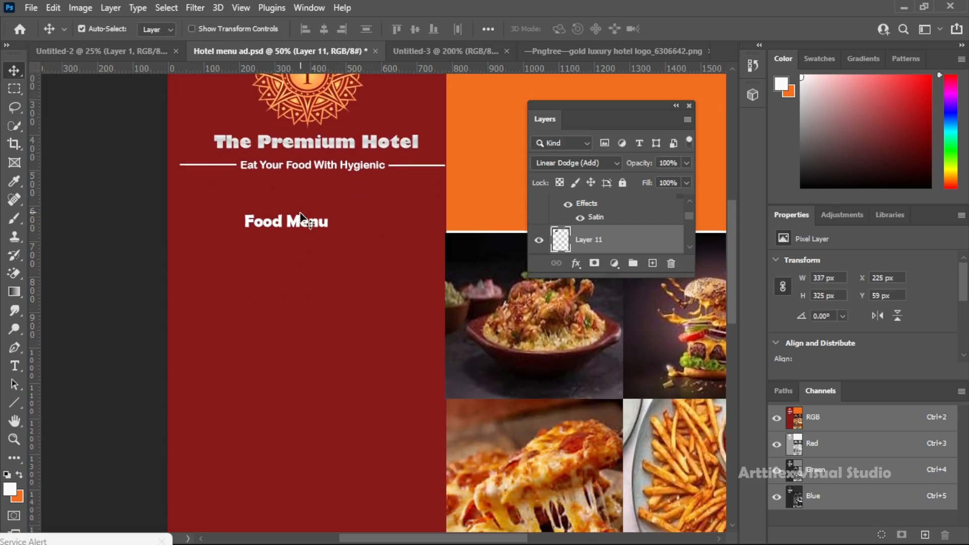
left_click(300, 227)
left_click_drag(299, 224, 320, 202)
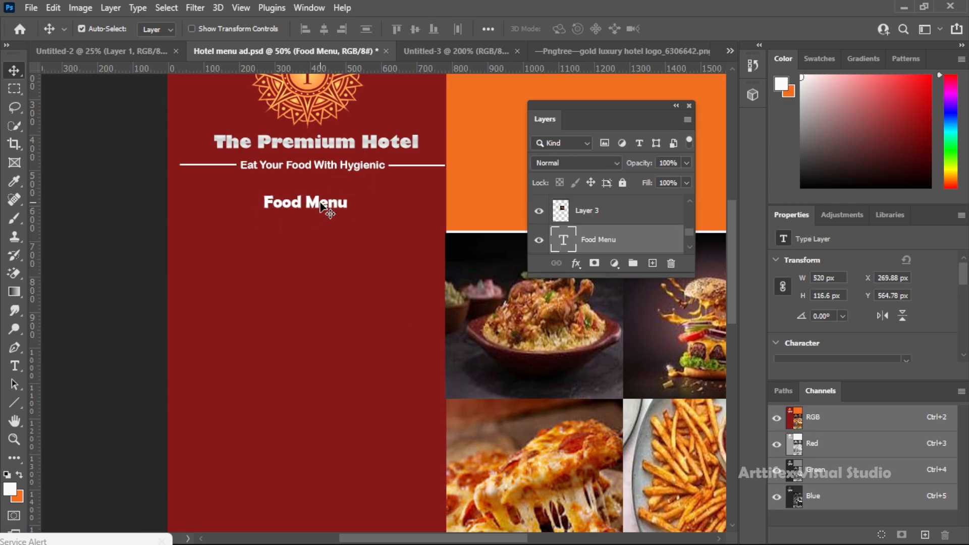
key("t")
triple_click(319, 202)
scroll(858, 328, "down", 1)
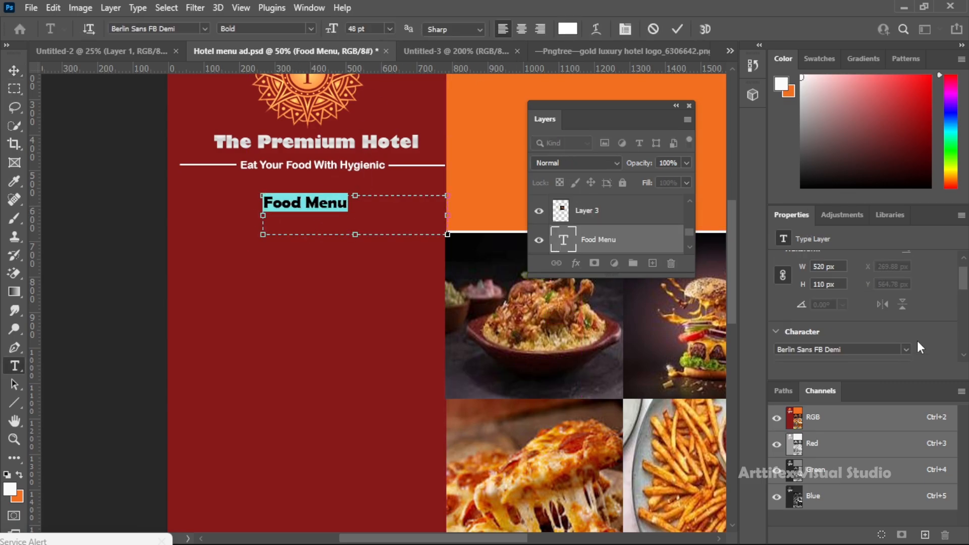
left_click(906, 338)
left_click_drag(963, 42, 964, 54)
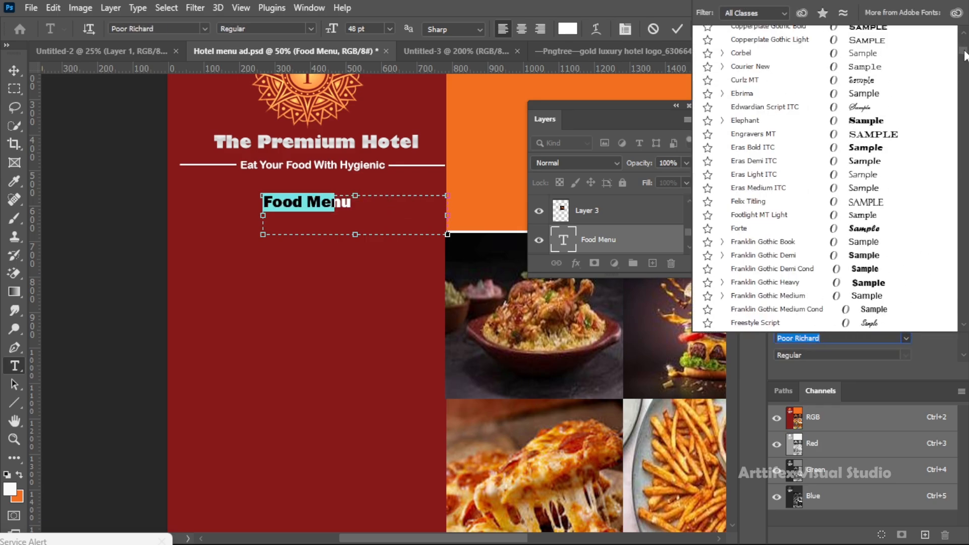
left_click(893, 135)
left_click(14, 70)
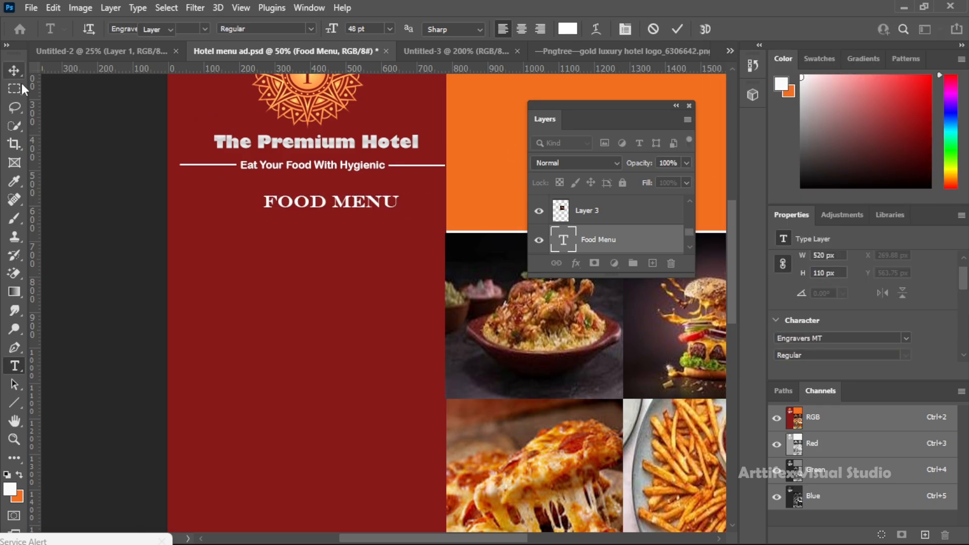
Center the "Food Menu" heading beneath the tagline at about X 200, Y 552 px, and save the document
left_click_drag(317, 207, 303, 209)
key("ctrl")
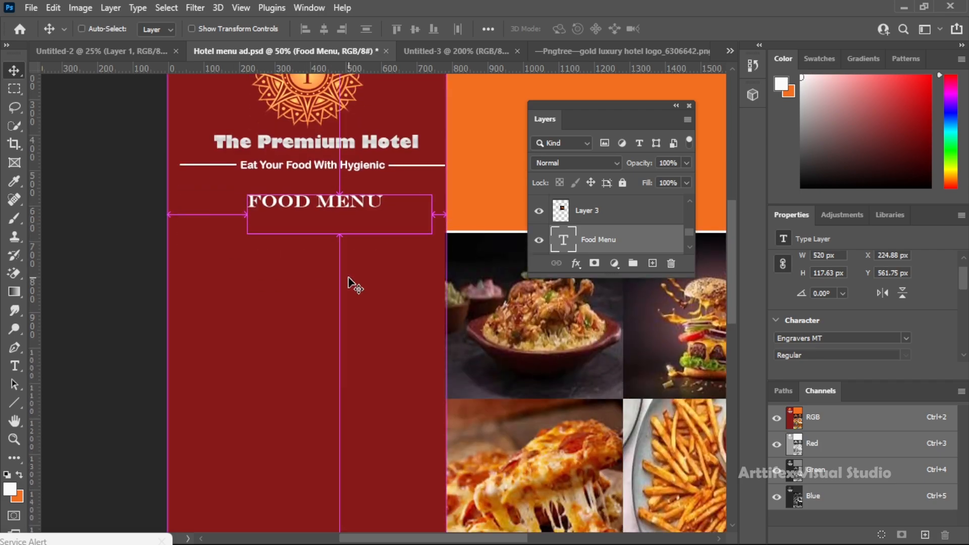
key("ctrl+s")
scroll(348, 279, "down", 6)
scroll(346, 278, "up", 5)
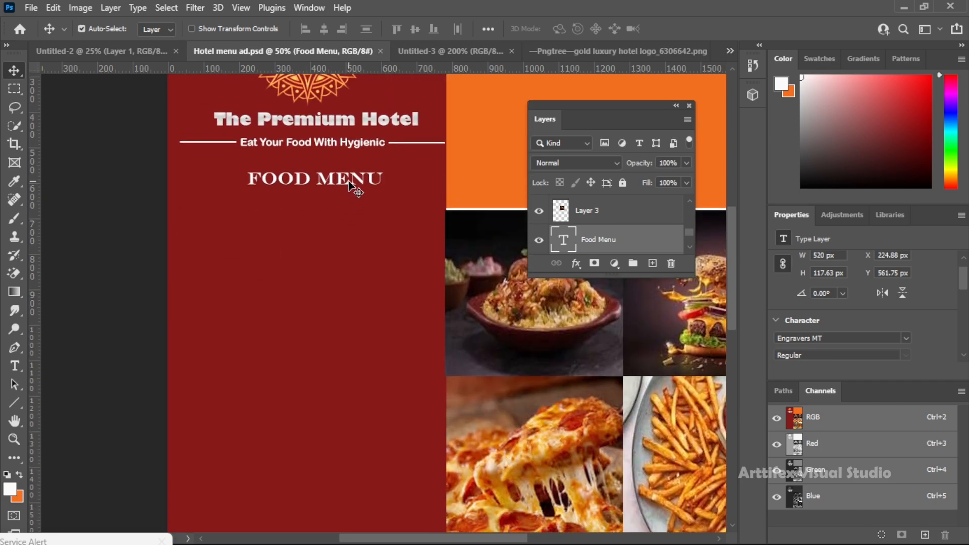
left_click_drag(352, 187, 332, 174)
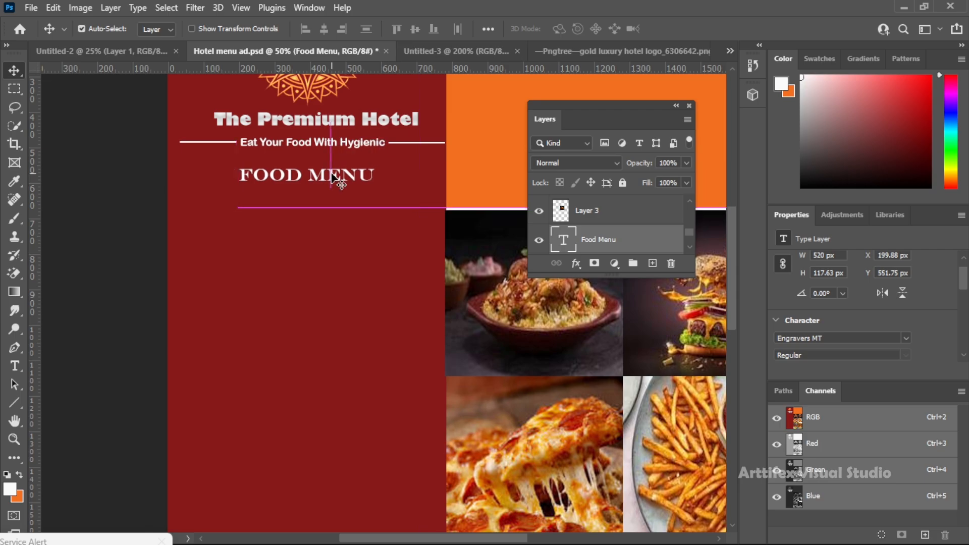
Draw a closed Pen path of a round-ended tab about 395 × 84 px beneath the "Food Menu" heading, starting at the page's left edge
scroll(353, 218, "right", 2)
scroll(354, 218, "down", 1)
left_click(14, 347)
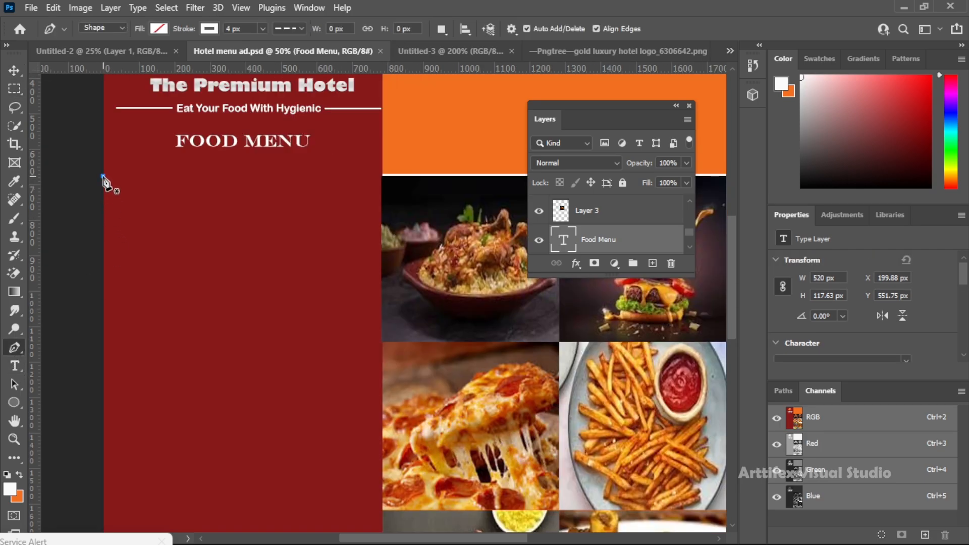
left_click(102, 176)
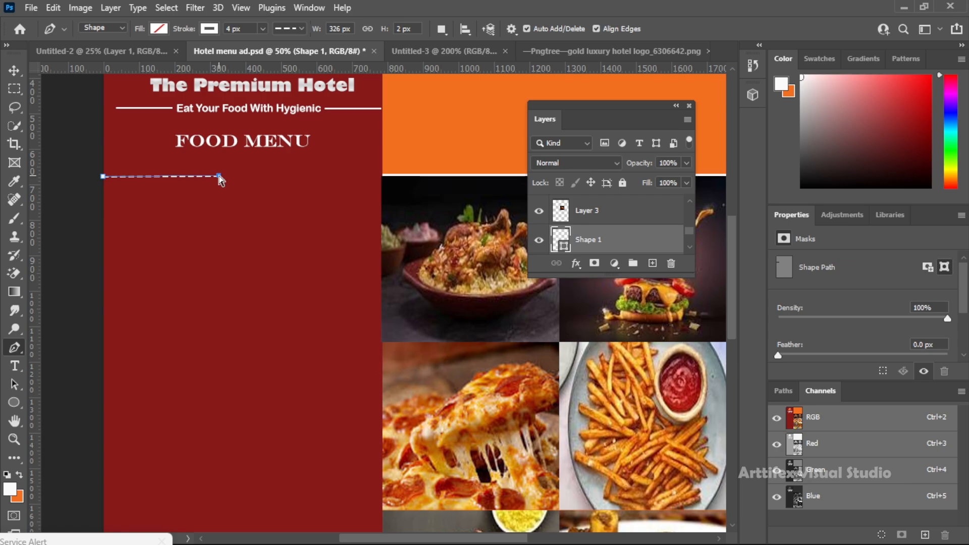
left_click(104, 51)
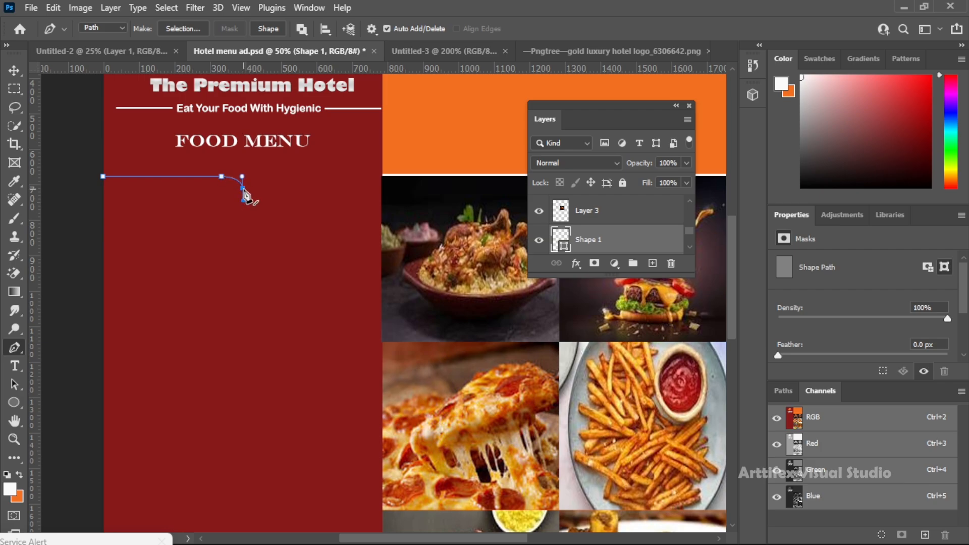
key("super")
key("super")
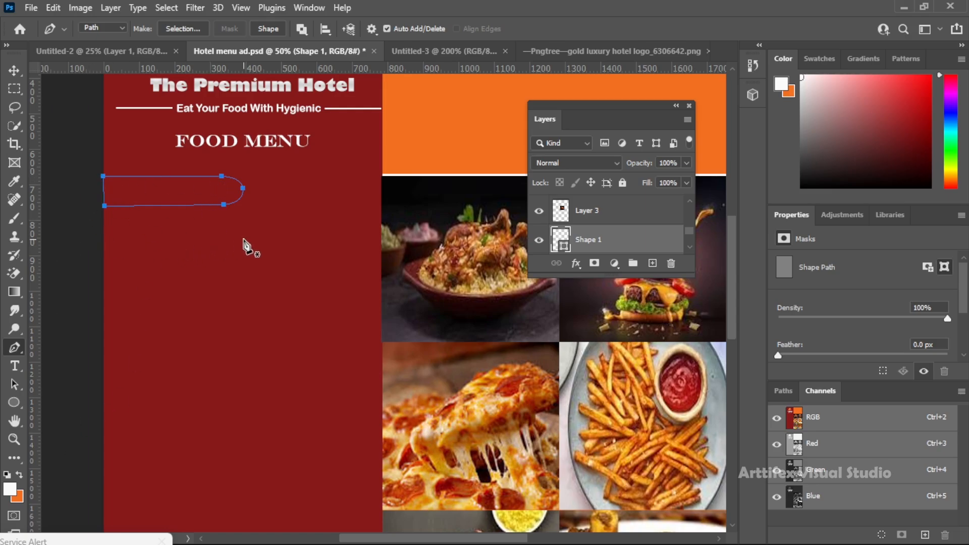
Swap orange to the foreground, add a new layer above the tagline layer, and fill the tab path's selection with orange
left_click(21, 477)
scroll(626, 225, "up", 10)
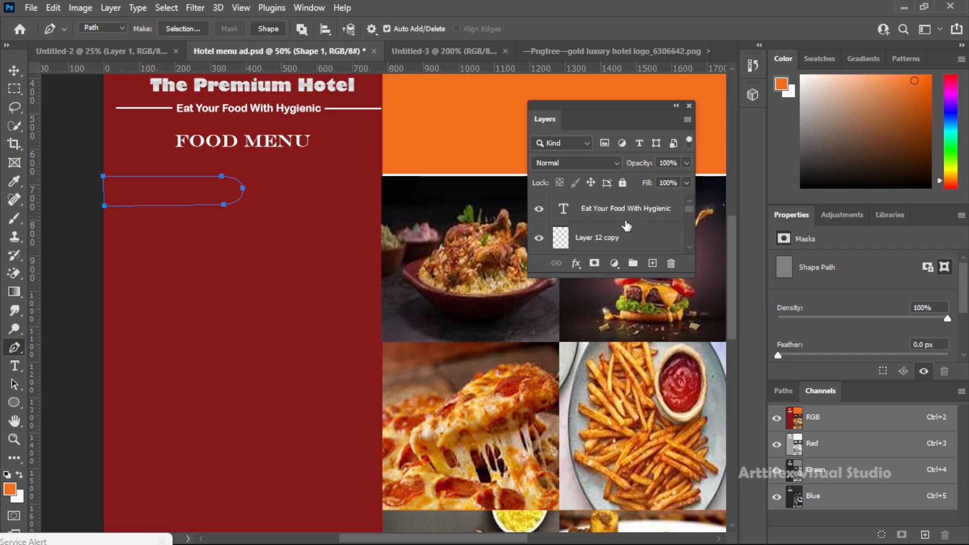
left_click(631, 216)
left_click(653, 264)
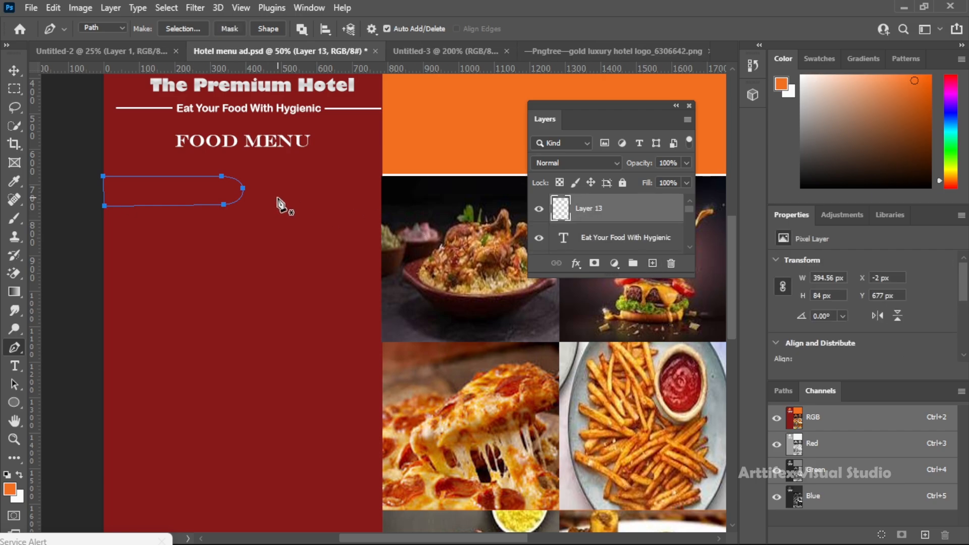
key("ctrl+Return")
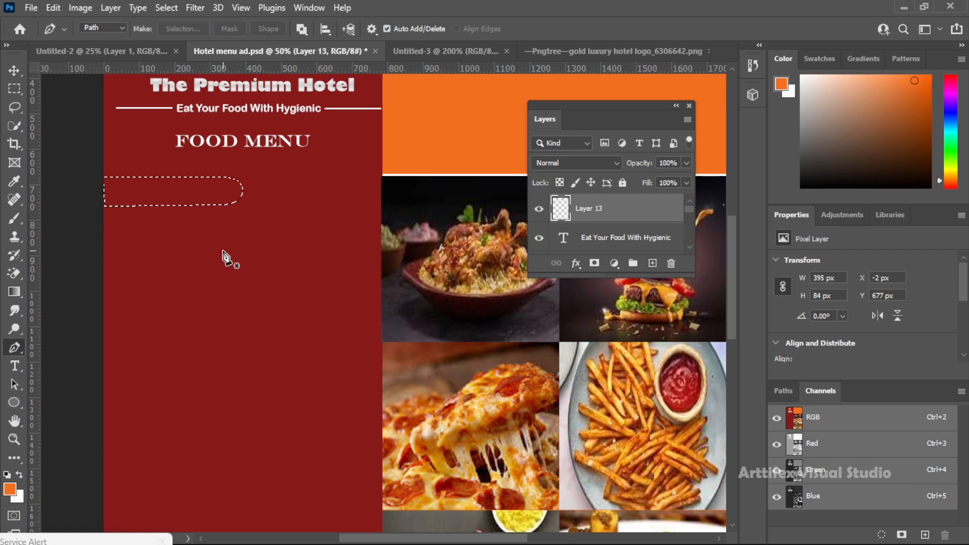
key("shift+F5")
left_click(275, 160)
key("ctrl+d")
left_click(14, 70)
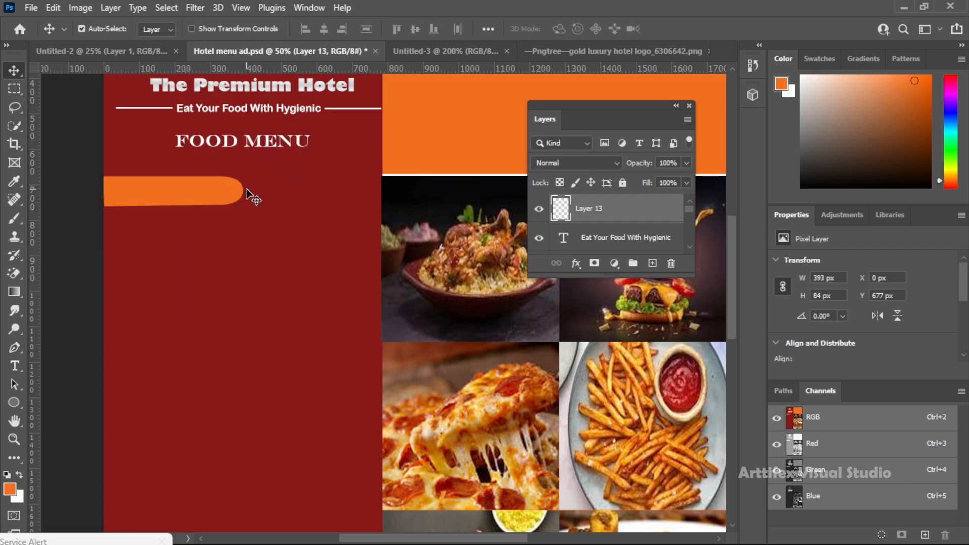
Scale the orange tab to about 460 × 92 px and save the document
key("ctrl+t")
left_click_drag(243, 191, 267, 191)
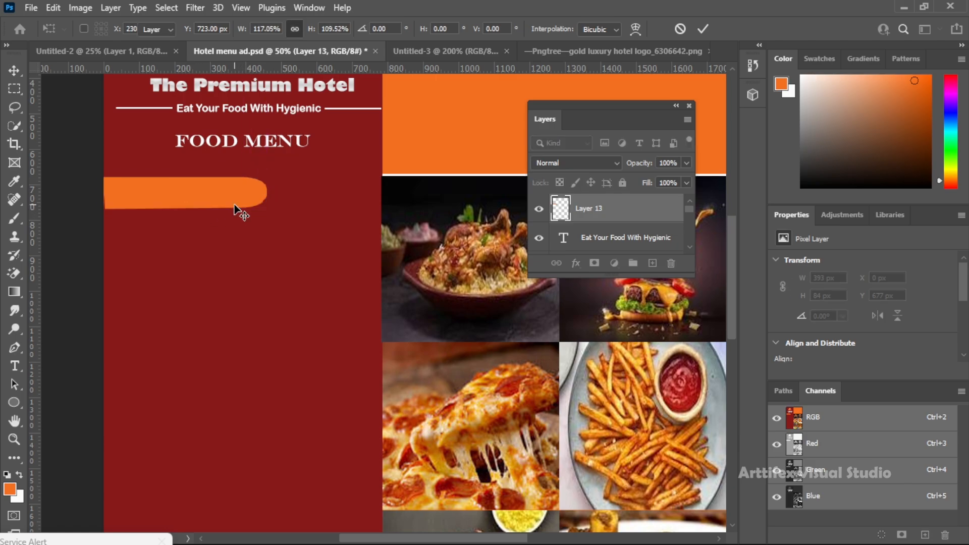
key("Return")
scroll(296, 223, "up", 3)
scroll(296, 223, "down", 2)
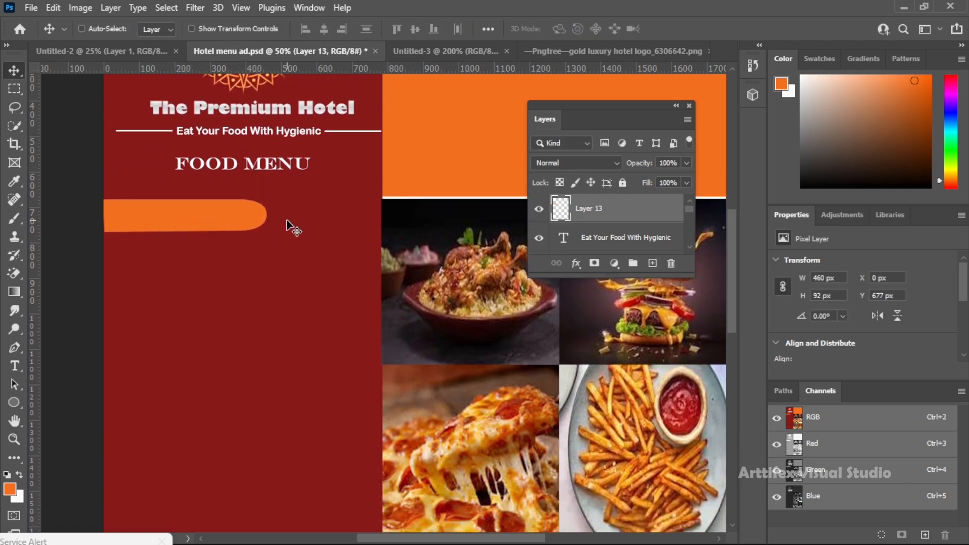
key("ctrl+s")
Apply a 4 px white outside stroke to the orange tab
left_click(575, 262)
left_click(586, 313)
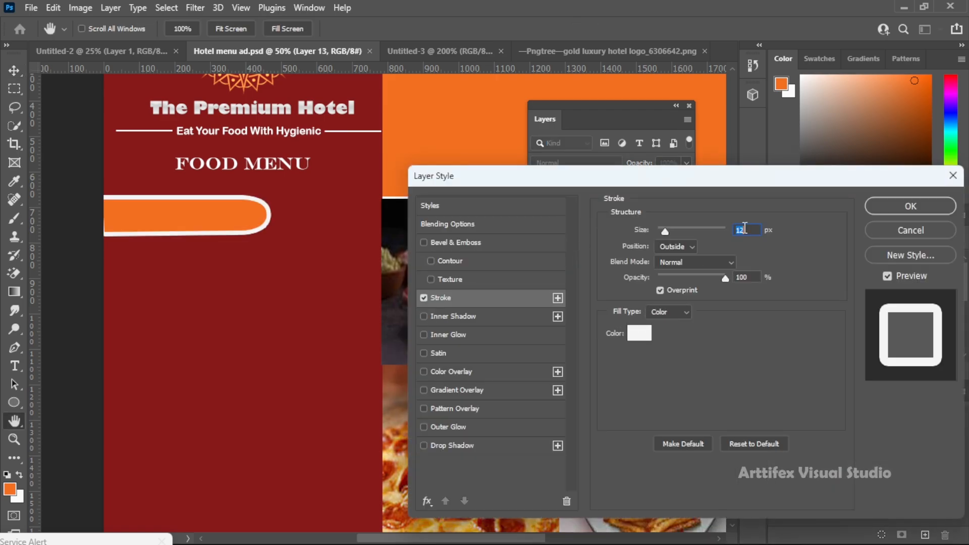
type("4")
left_click(892, 204)
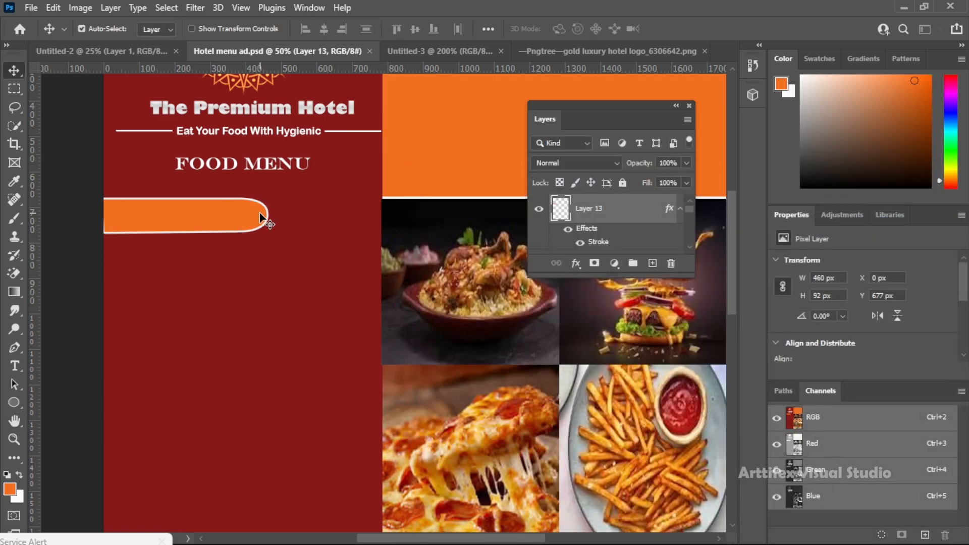
Add a text box about 447.5 × 162 px below the orange tab containing "Briyani"
scroll(260, 214, "up", 3)
scroll(242, 267, "down", 3)
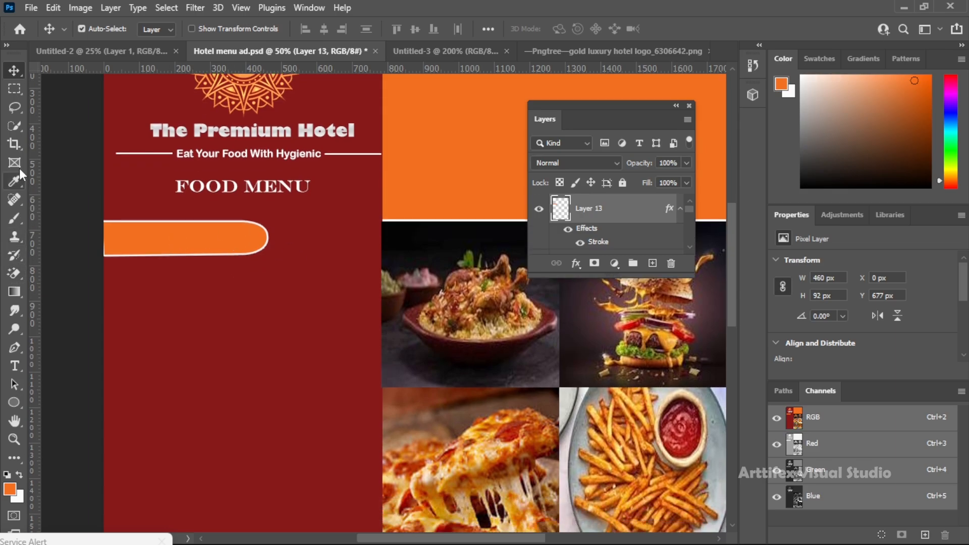
left_click(18, 367)
left_click_drag(145, 276, 304, 333)
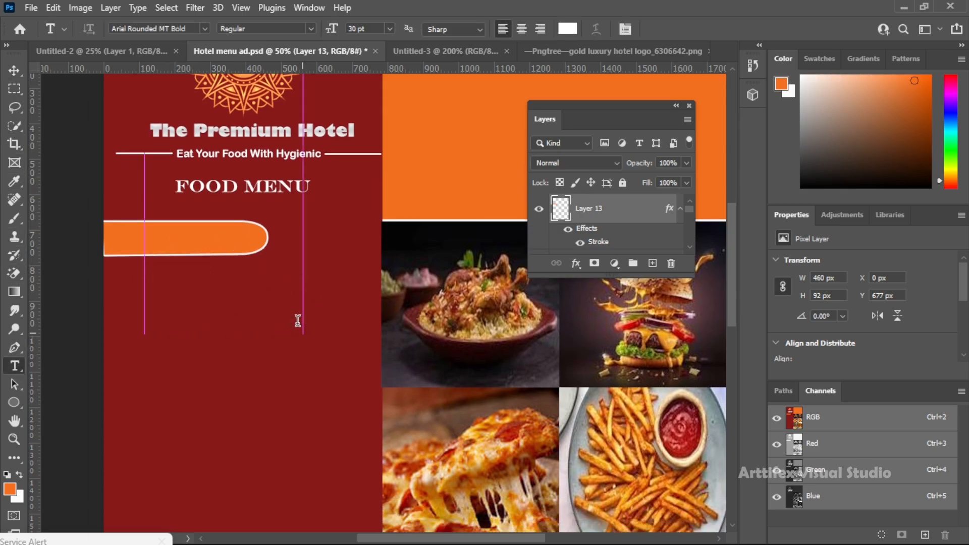
type("Briyani")
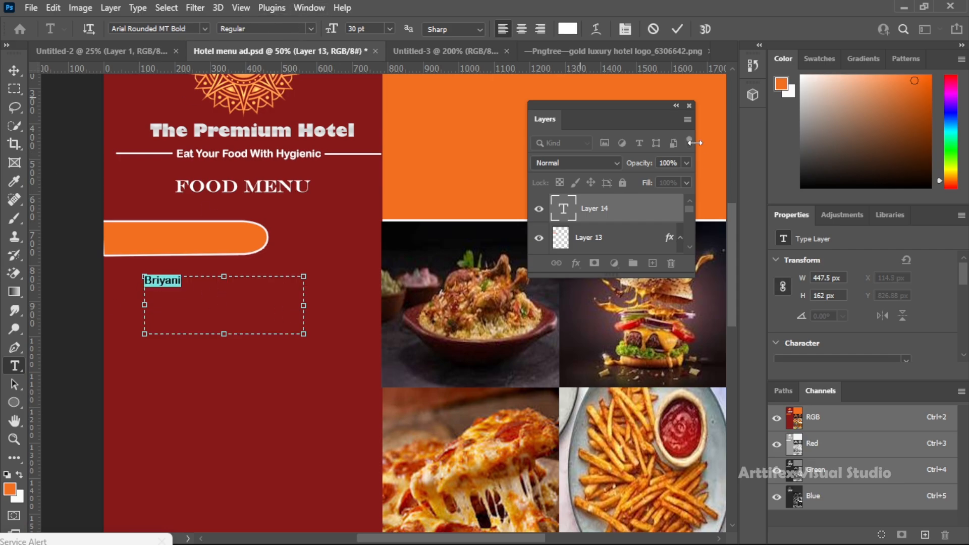
Set the "Briyani" text to Franklin Gothic Heavy at 60 pt
scroll(898, 337, "down", 2)
left_click(905, 314)
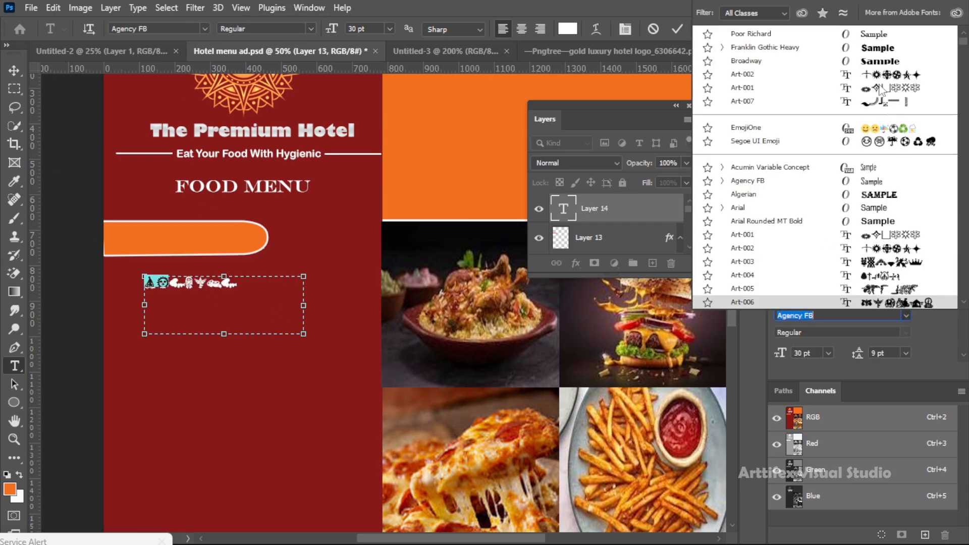
scroll(881, 80, "up", 2)
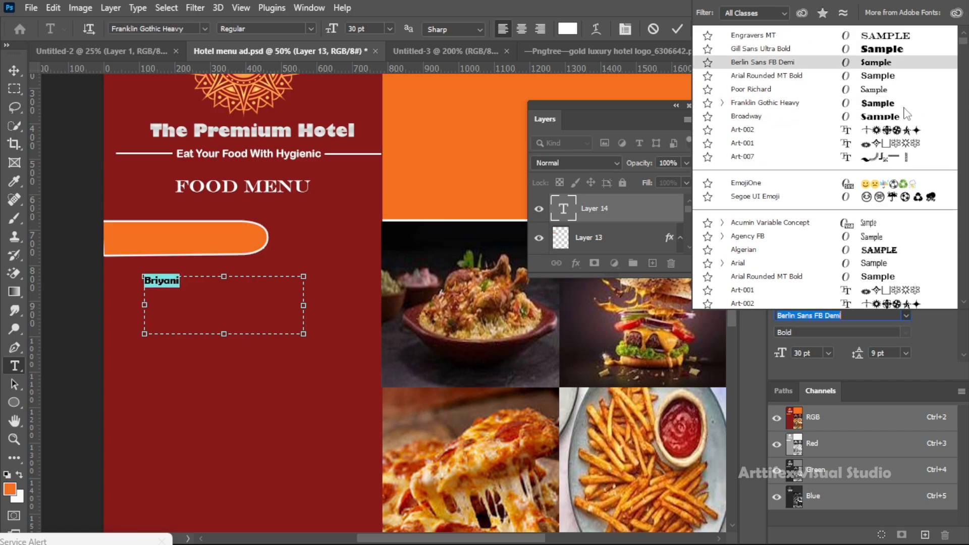
left_click(765, 103)
left_click(390, 29)
left_click(370, 175)
left_click(391, 30)
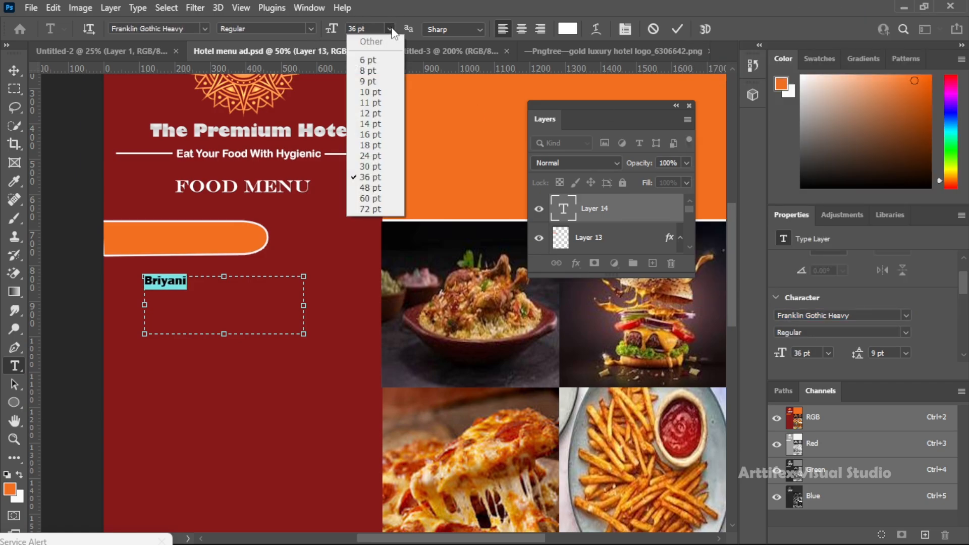
left_click(374, 187)
left_click(390, 29)
left_click(378, 192)
left_click(390, 30)
left_click(386, 198)
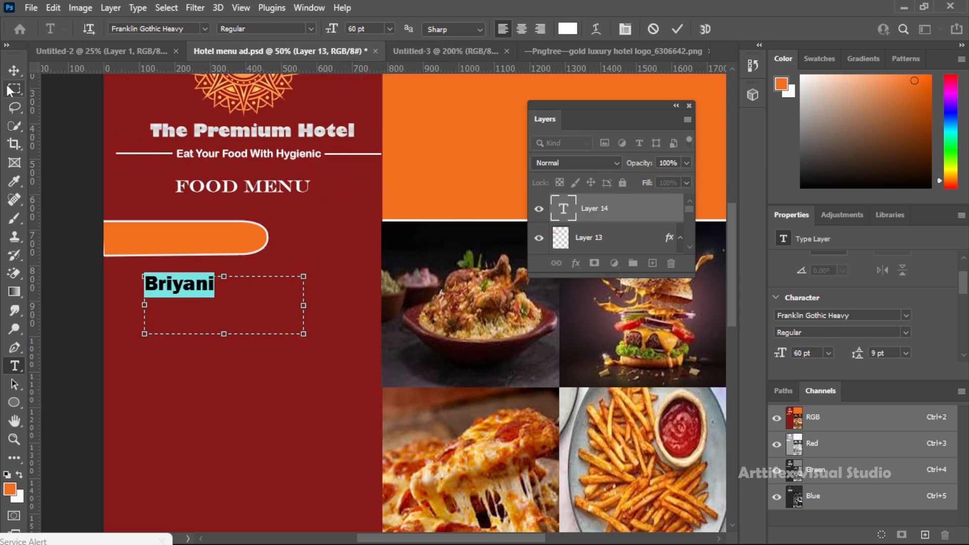
Move the "Briyani" text up onto the orange tab and nudge it to sit vertically centered
left_click(15, 70)
left_click_drag(187, 291, 187, 242)
key("Down")
key("Down")
key("Down")
key("Down")
key("Down")
key("Down")
key("Right")
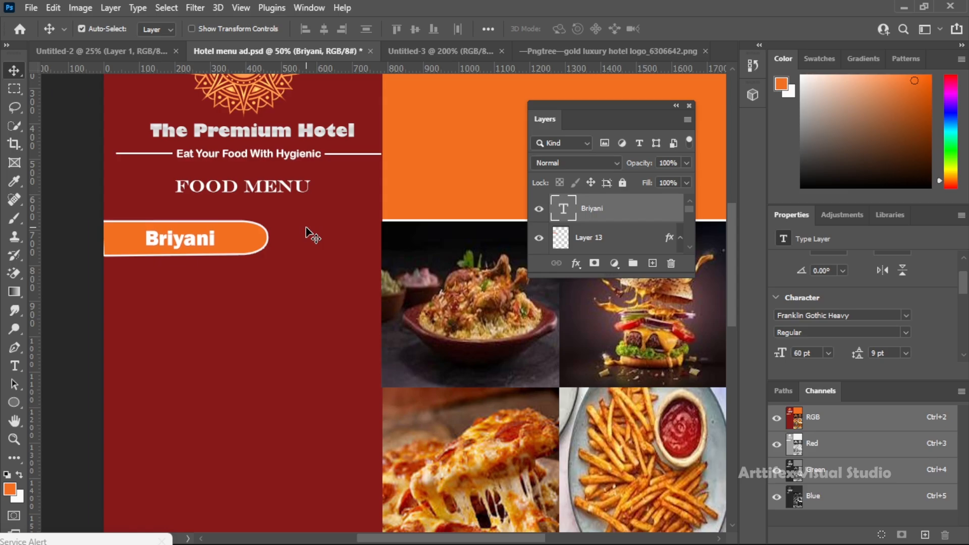
Change the tab text to "Briyanis" and shift it slightly left to recenter it on the orange tab
double_click(210, 261)
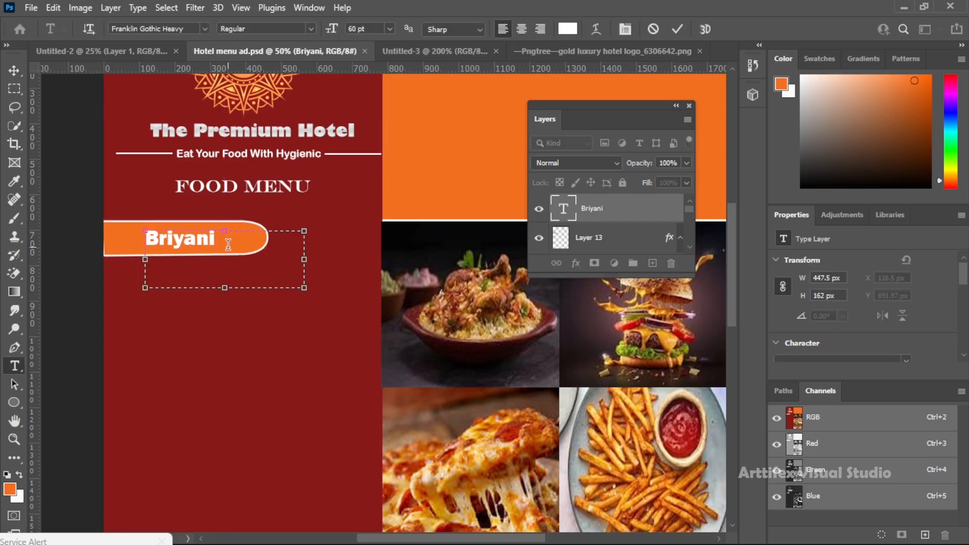
left_click(14, 70)
left_click_drag(177, 243, 168, 241)
left_click(279, 342)
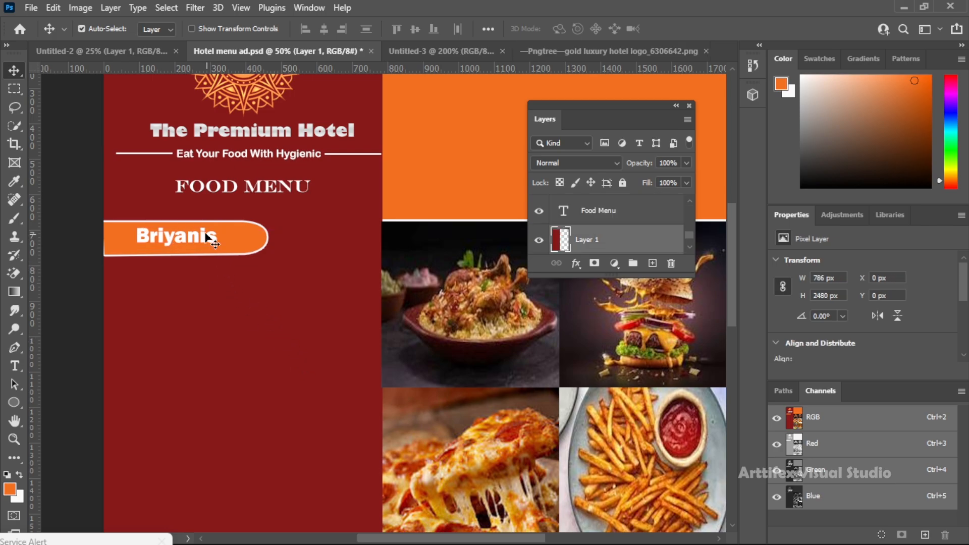
left_click(207, 233)
left_click(244, 292)
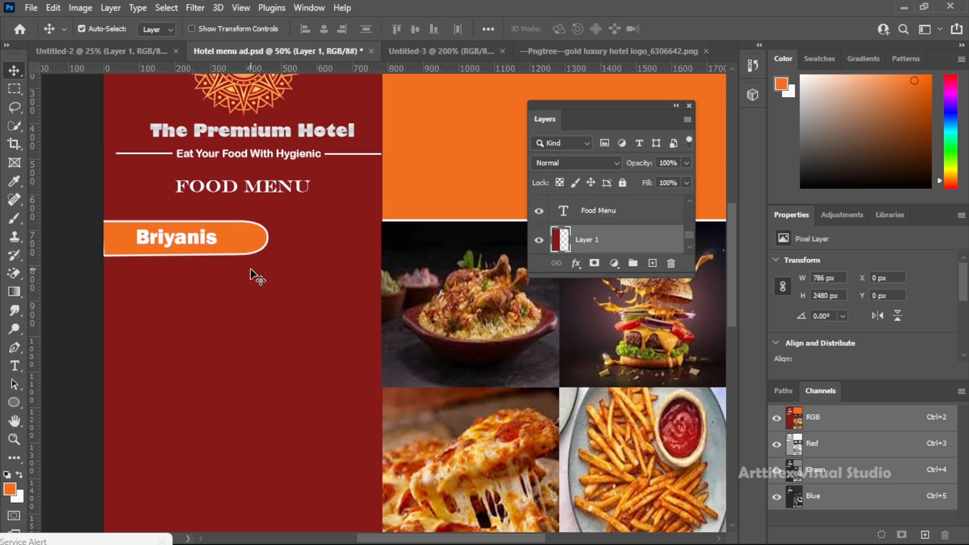
Make a small circular selection about 18 × 19 px below the start of the "Briyanis" tab
scroll(248, 275, "down", 1)
right_click(17, 89)
left_click(76, 102)
left_click_drag(124, 221, 131, 228)
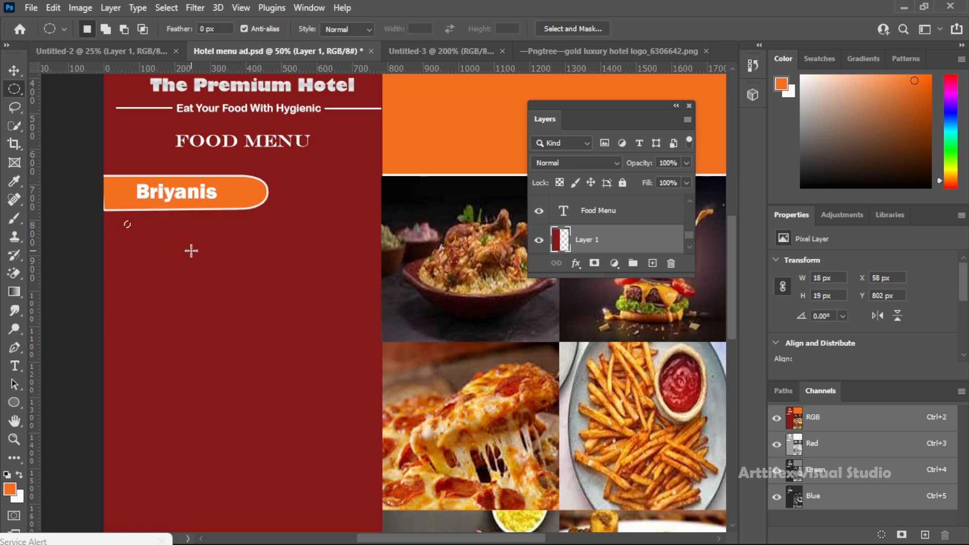
key("shift+F5")
left_click(217, 161)
left_click(202, 184)
left_click(263, 163)
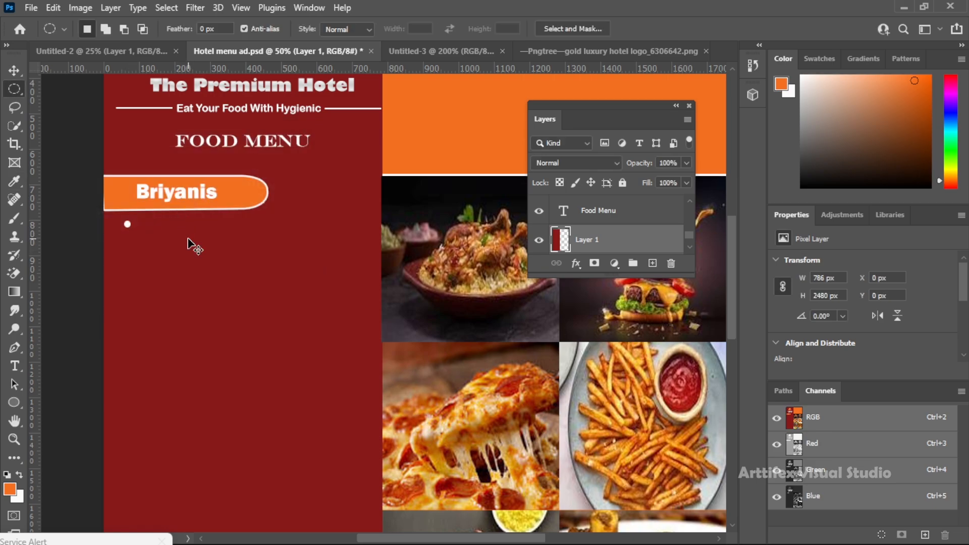
key("v")
mouse_move(134, 244)
left_mouse_down()
mouse_move(130, 223)
mouse_move(127, 236)
left_mouse_up()
key("ctrl+z")
key("ctrl+z")
Fill the circular selection with the white background color on a new layer and move the bullet to X 56, Y 824 px
left_click(652, 263)
key("shift+F5")
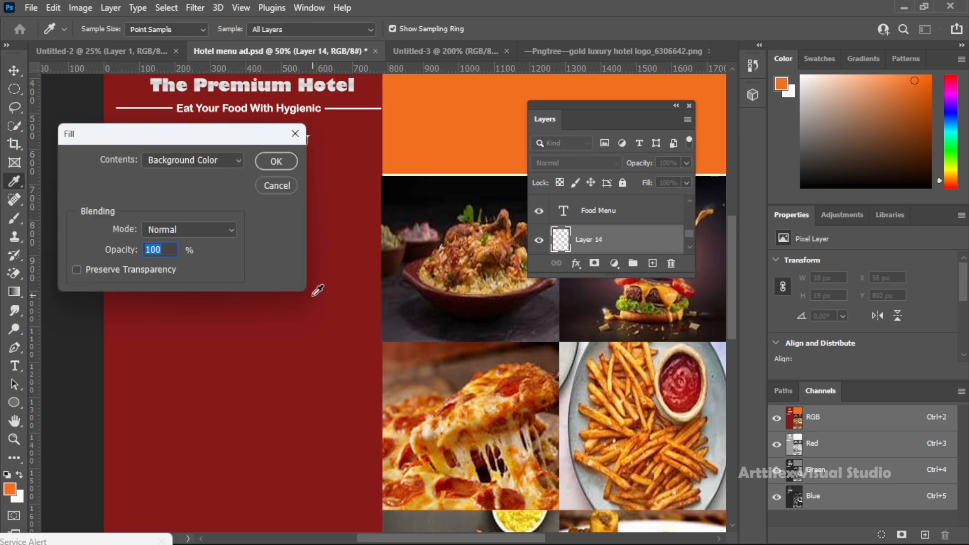
key("Return")
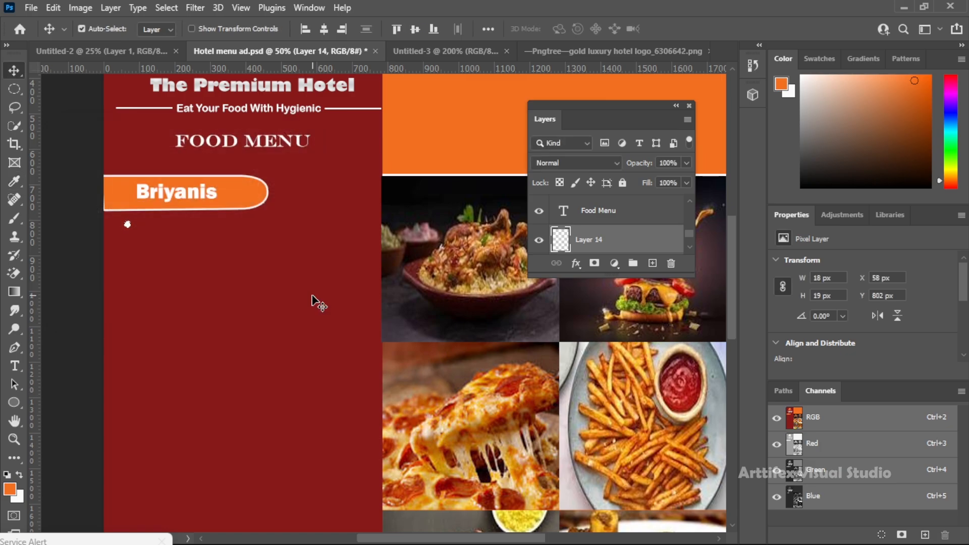
left_click_drag(128, 225, 127, 232)
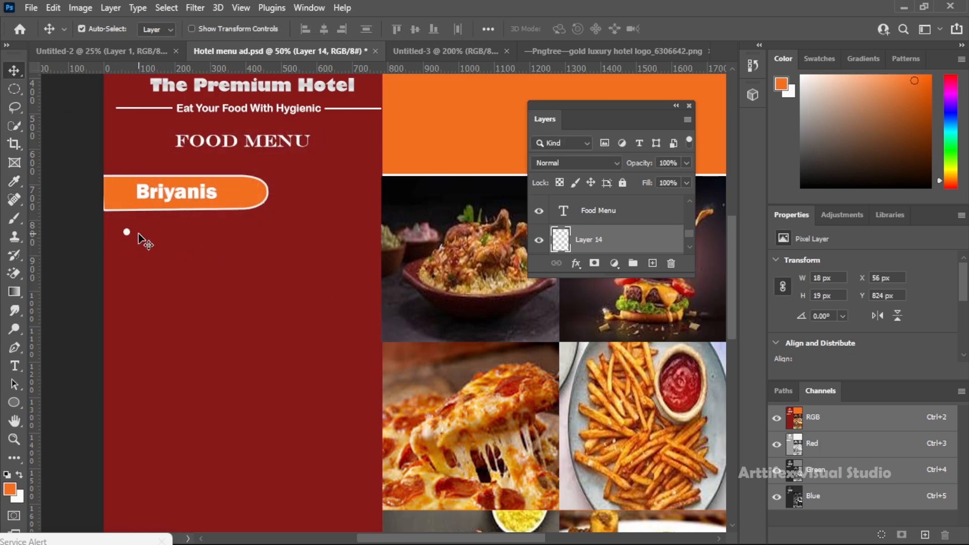
Place five roughly evenly spaced horizontal guides below the "Briyanis" tab and a vertical guide at about X 590 px
left_click_drag(368, 68, 353, 235)
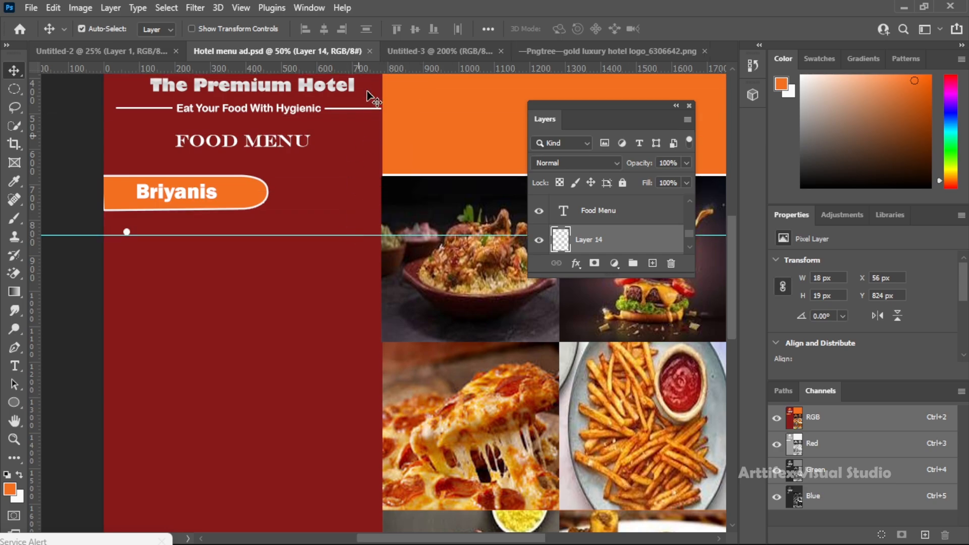
left_click_drag(388, 65, 386, 271)
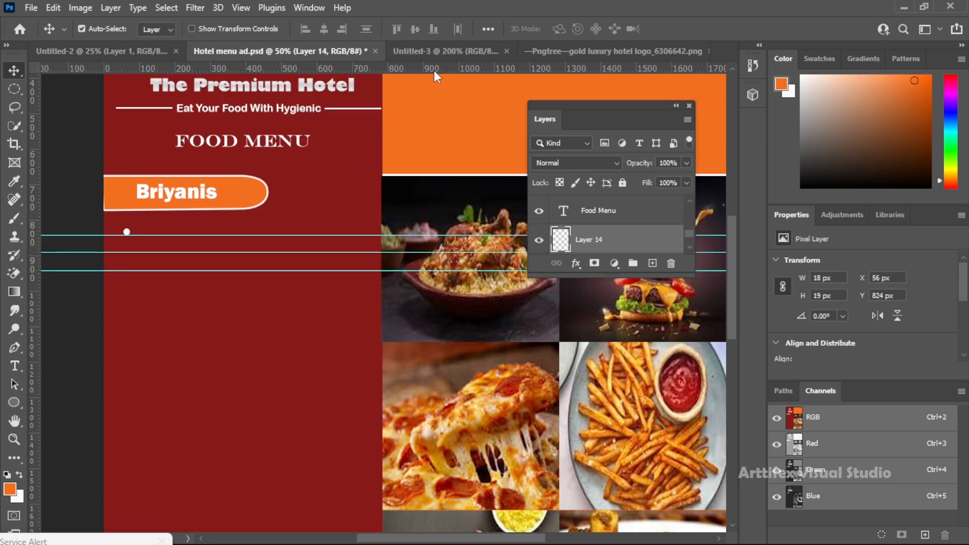
left_click_drag(434, 70, 443, 313)
scroll(439, 202, "down", 2)
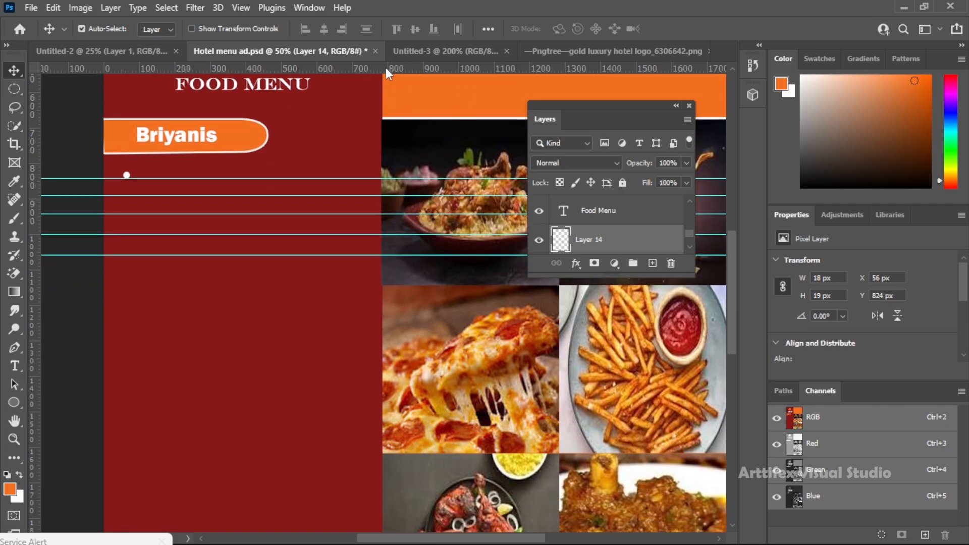
left_click_drag(34, 147, 315, 227)
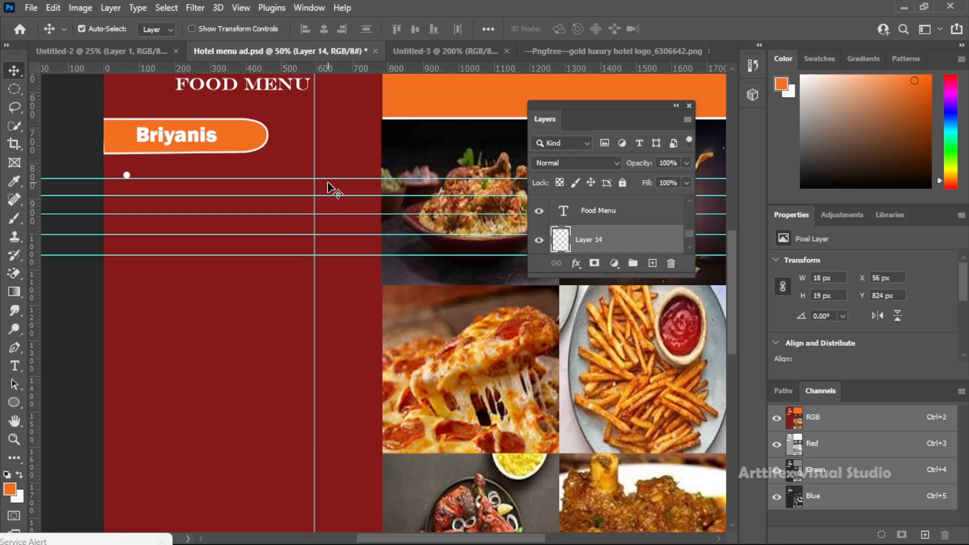
Add a text box about 447.5 × 40 px beside the white bullet containing "Chicken Briyani"
key("t")
left_click_drag(145, 164, 305, 175)
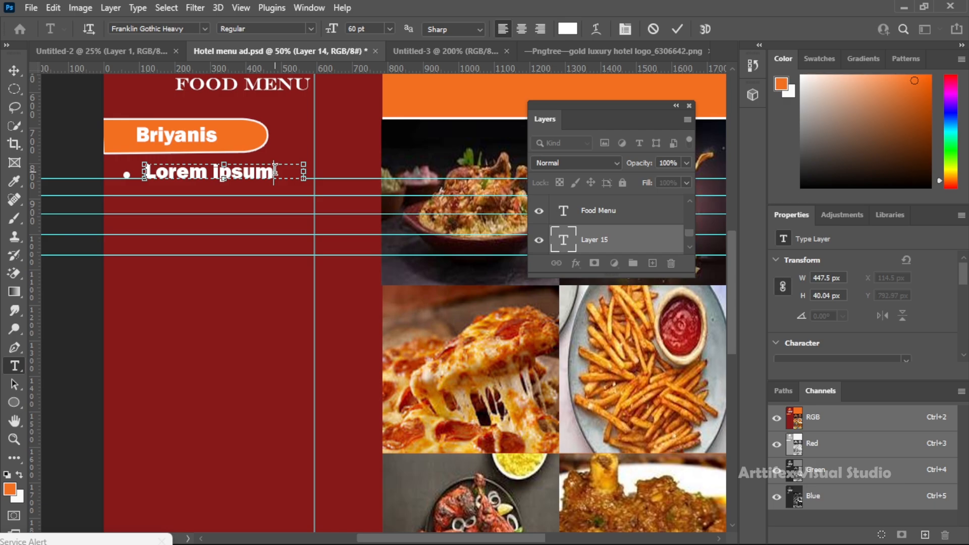
type("Chicken Briyani")
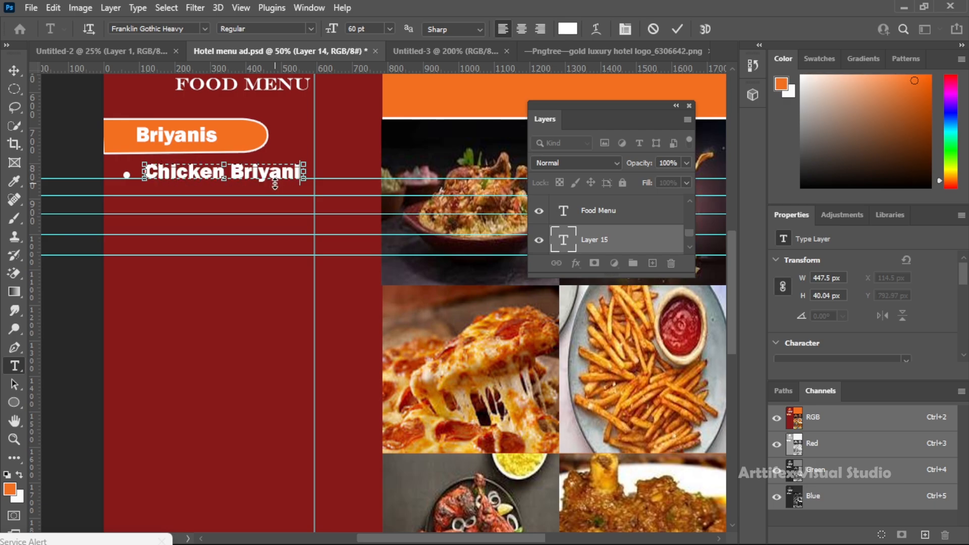
Set the font size of the whole "Chicken Briyani" text to 24 pt
key("ctrl+a")
left_click(391, 30)
left_click(368, 91)
left_click(389, 28)
left_click(376, 146)
left_click(390, 28)
left_click(381, 156)
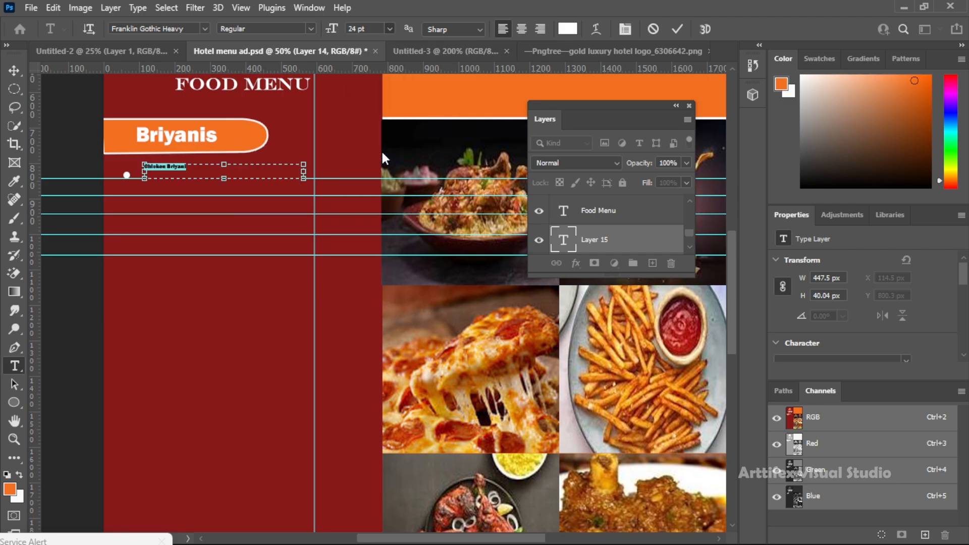
Set the "Chicken Briyani" text to 30 pt in the Arial Rounded MT Bold font
left_click(389, 28)
left_click(378, 167)
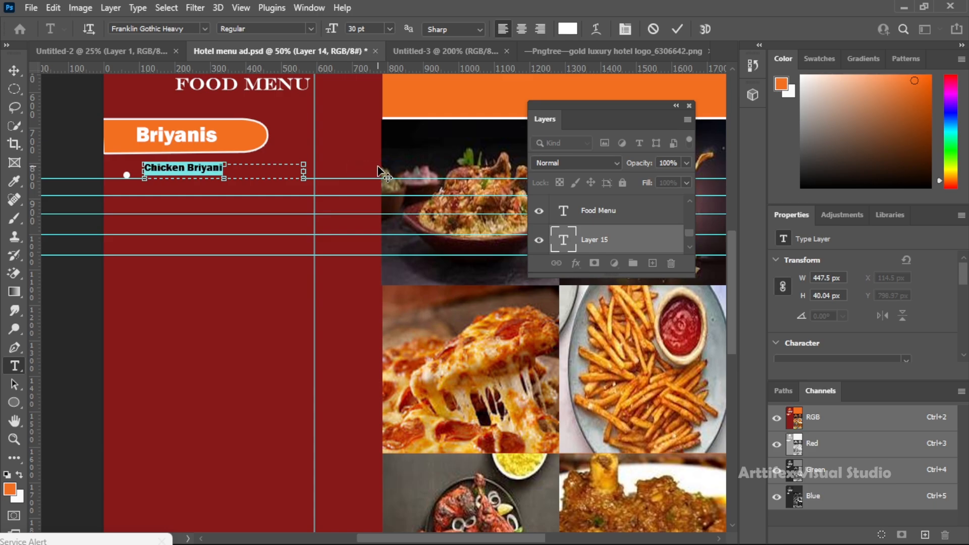
left_click(204, 29)
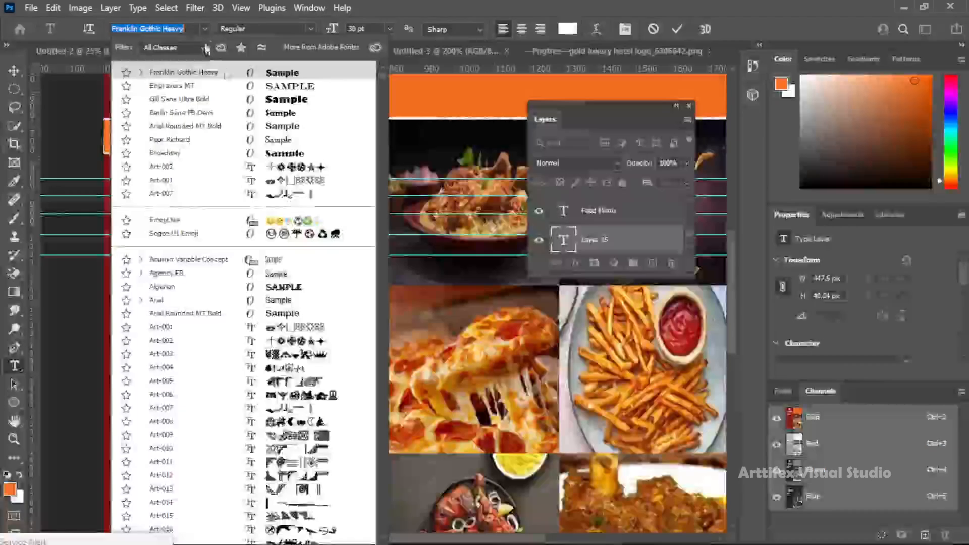
left_click(282, 124)
Move the "Chicken Briyani" text right beside the white bullet, to X 86.5, Y 815.88 px, and save the document
left_click(14, 70)
mouse_move(205, 176)
left_mouse_down()
mouse_move(186, 177)
mouse_move(194, 182)
left_mouse_up()
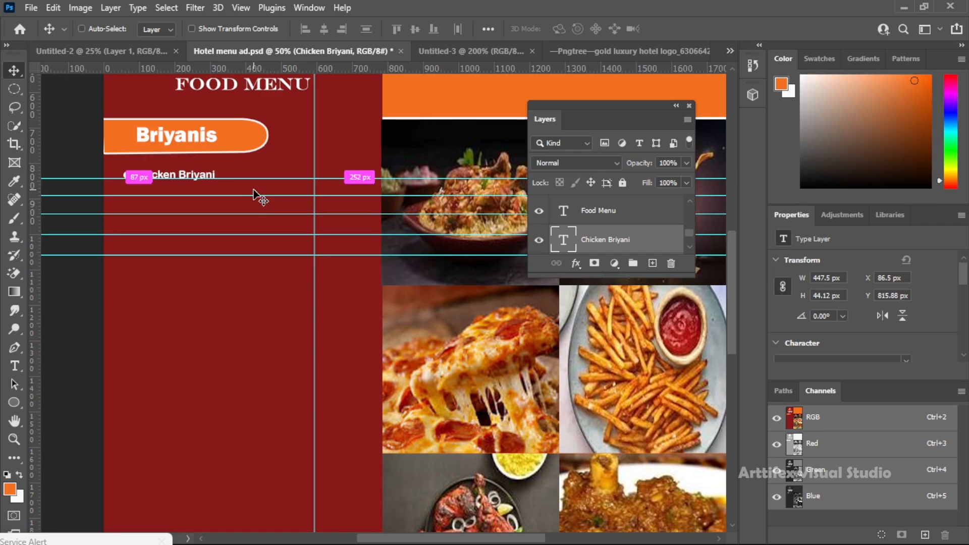
key("ctrl+s")
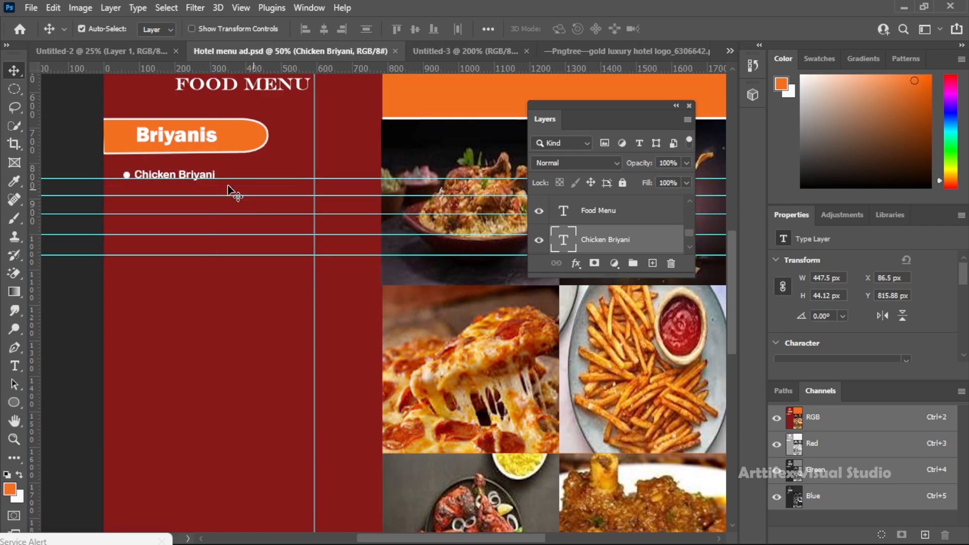
Duplicate "Chicken Briyani" onto the second guide below the tab and change the copy to "Muton Briyani"
left_click_drag(210, 176, 206, 192)
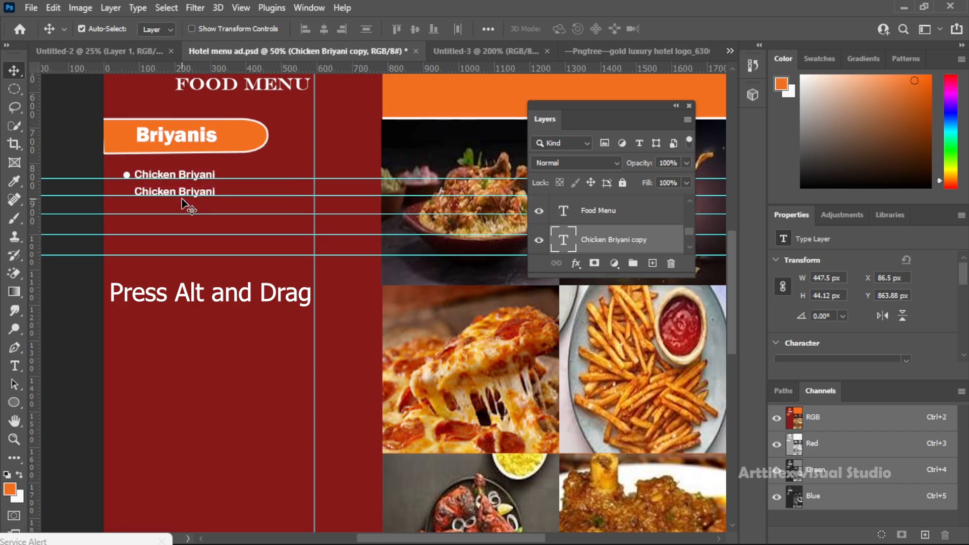
double_click(140, 191)
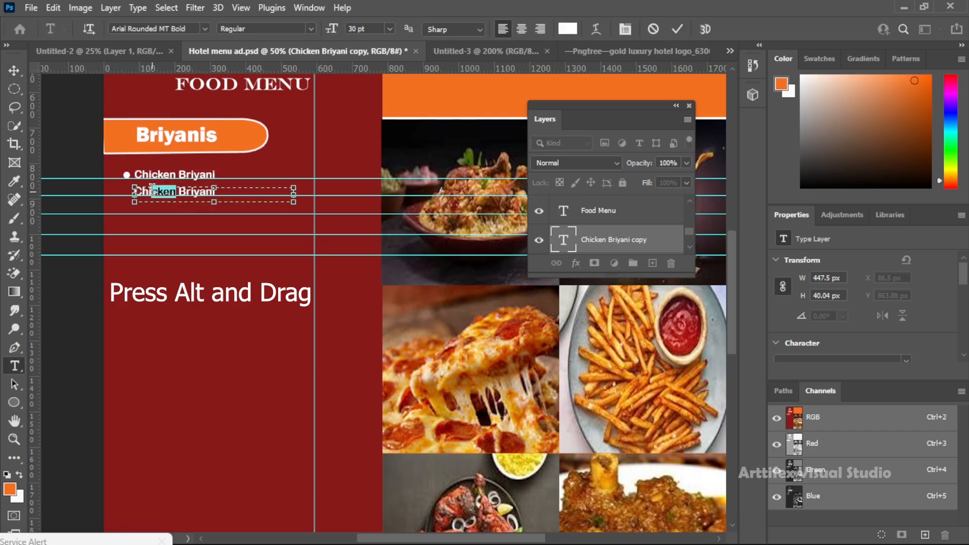
type("Muto")
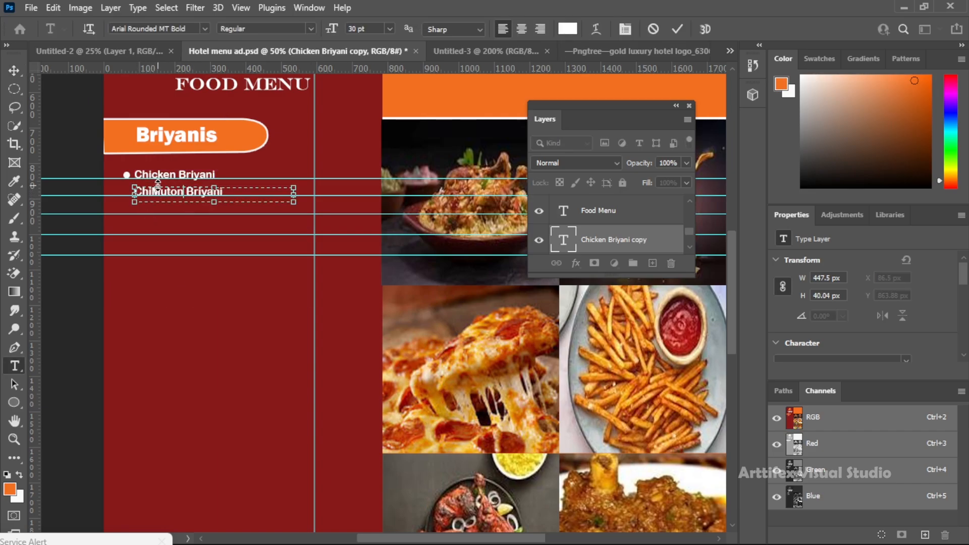
key("BackSpace")
key("BackSpace")
key("BackSpace")
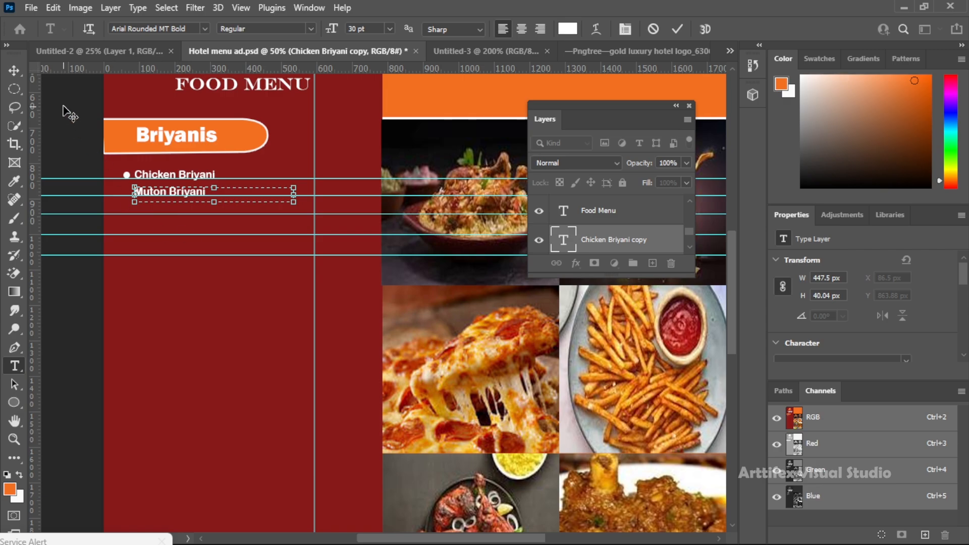
Duplicate "Muton Briyani" onto the third guide and change the copy to "Egg Briyani"
left_click(14, 70)
left_click_drag(193, 193, 185, 210)
double_click(173, 210)
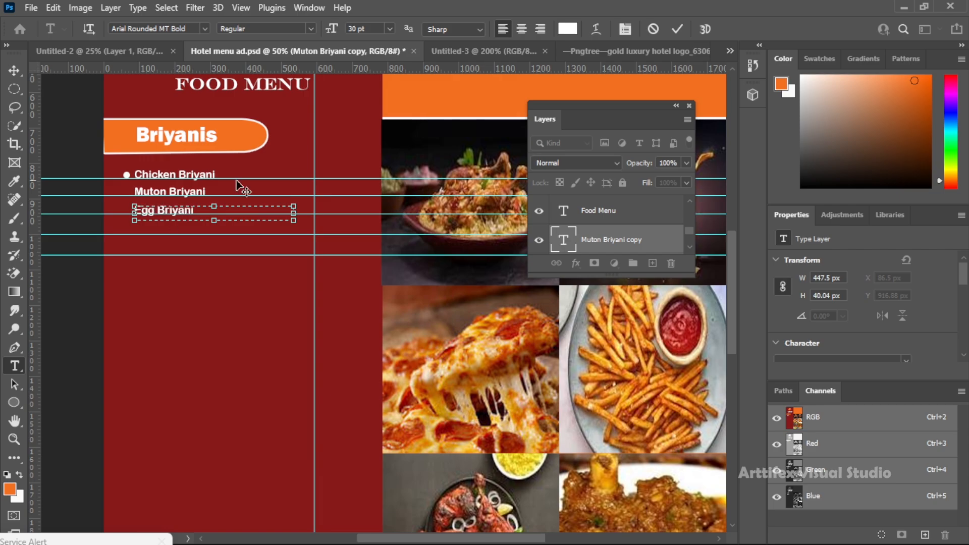
Duplicate "Egg Briyani" onto the fourth guide and change the copy to "Veg Briyani"
left_click(14, 70)
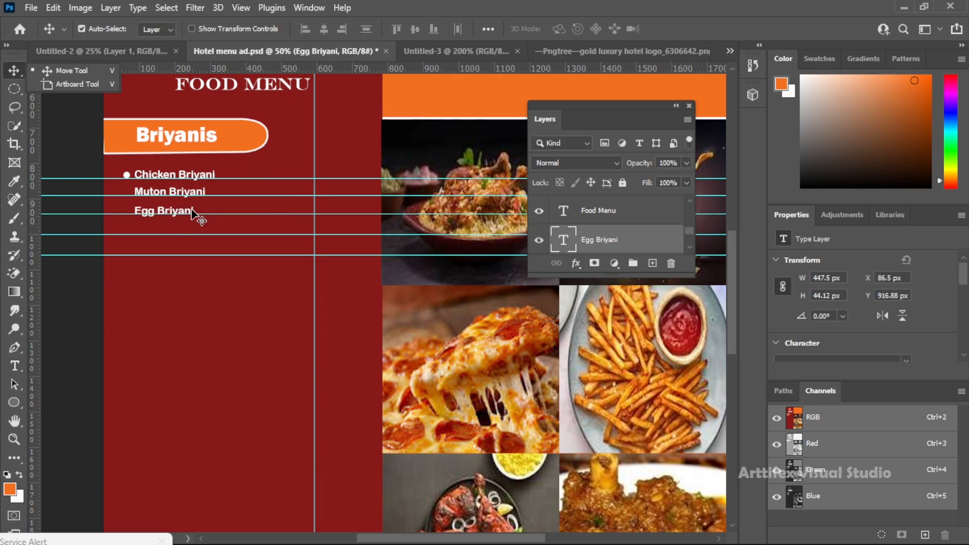
left_click_drag(187, 212, 188, 235)
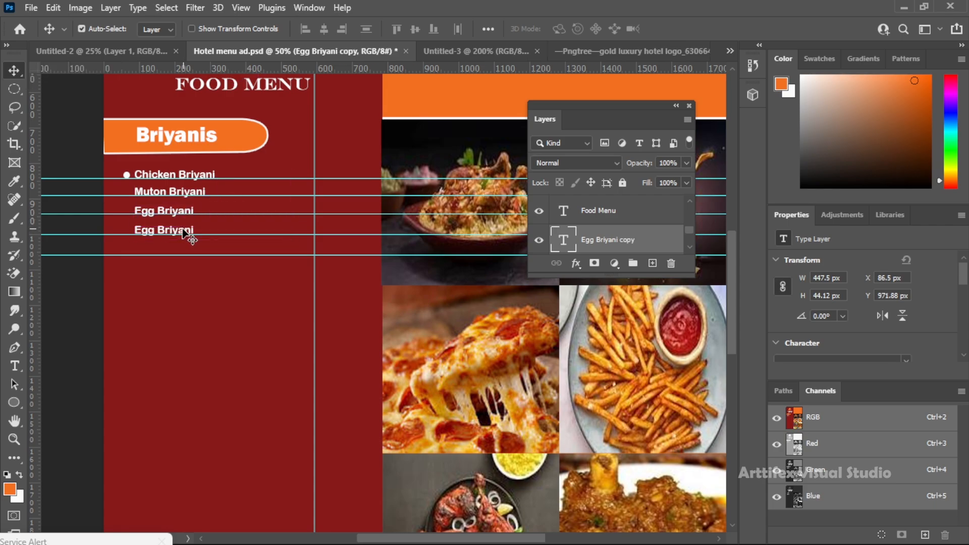
key("t")
left_click(176, 241)
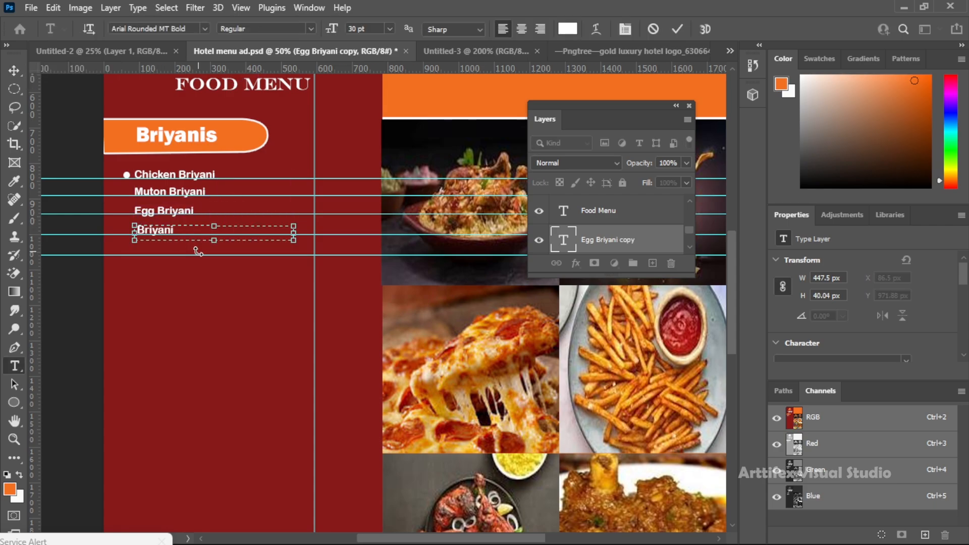
type("Veg")
Duplicate "Veg Briyani" onto the fifth guide and change the copy to "Empty Briyani"
left_click(15, 70)
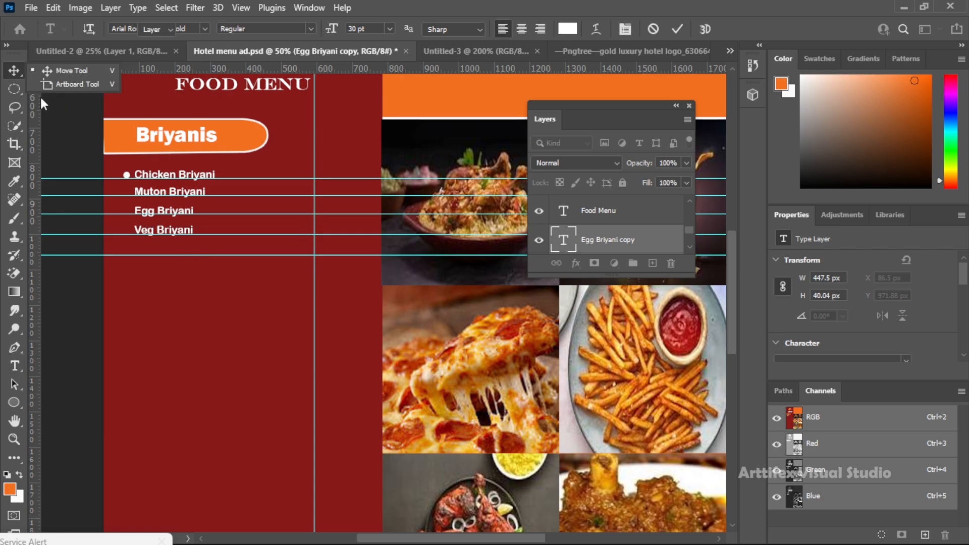
left_click_drag(167, 236, 168, 253)
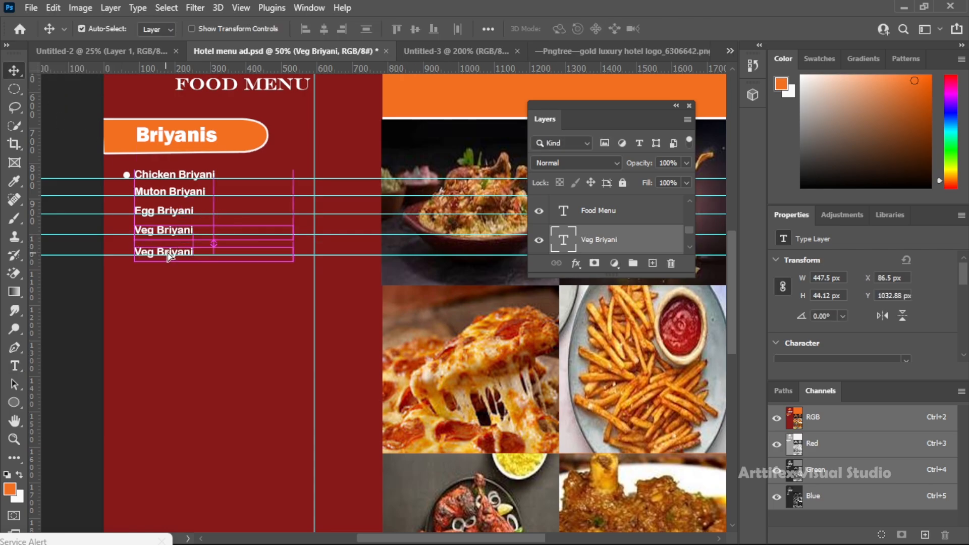
key("t")
left_click(176, 248)
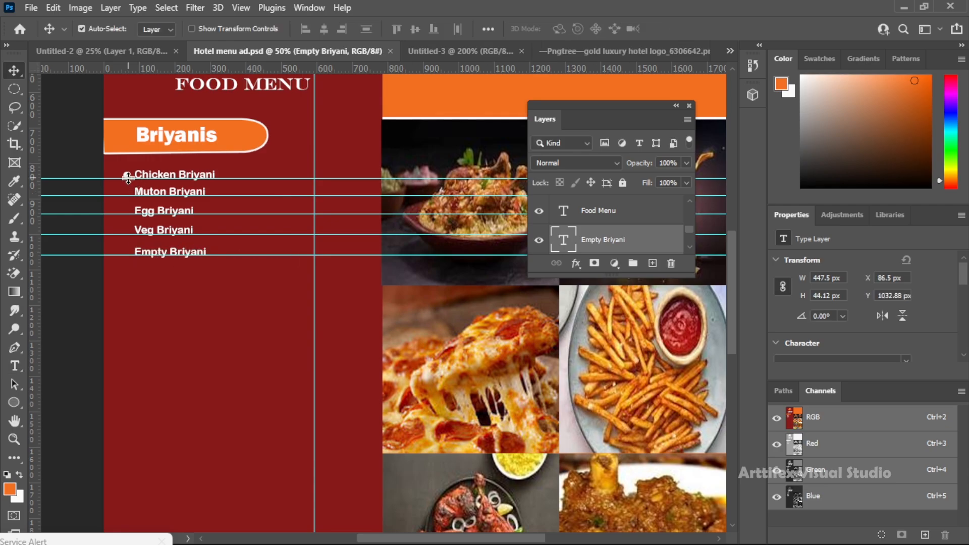
left_click_drag(127, 175, 136, 202)
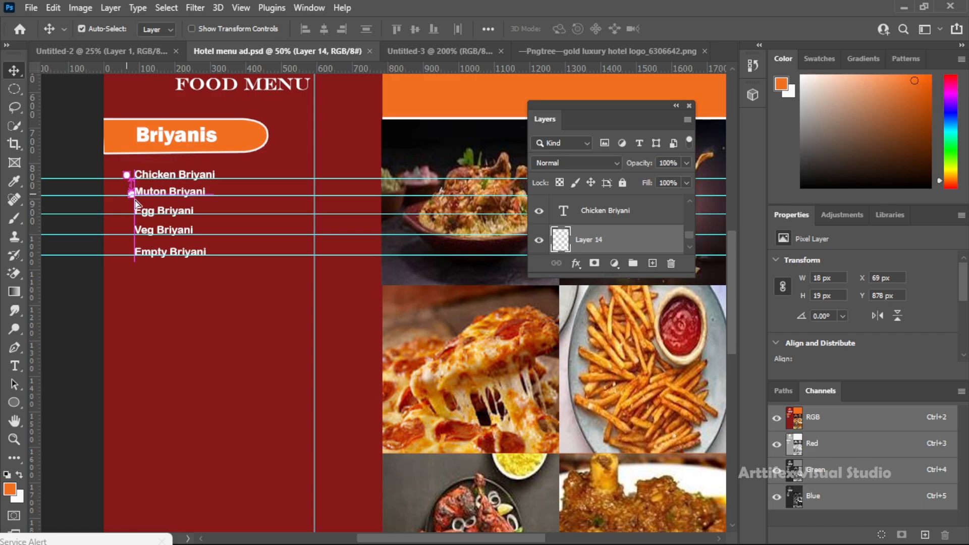
key("ctrl+z")
key("ctrl+z")
Place a vertical guide along the white bullet's left edge, copy the bullet beside the other four Briyani dishes, and save
key("z")
left_click_drag(33, 192, 124, 210)
key("v")
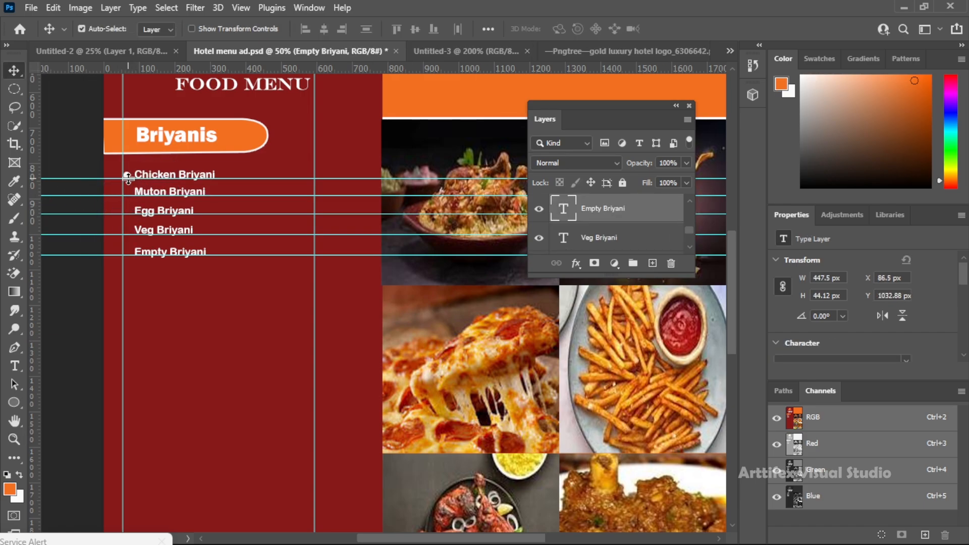
left_click_drag(128, 175, 127, 252)
key("ctrl+s")
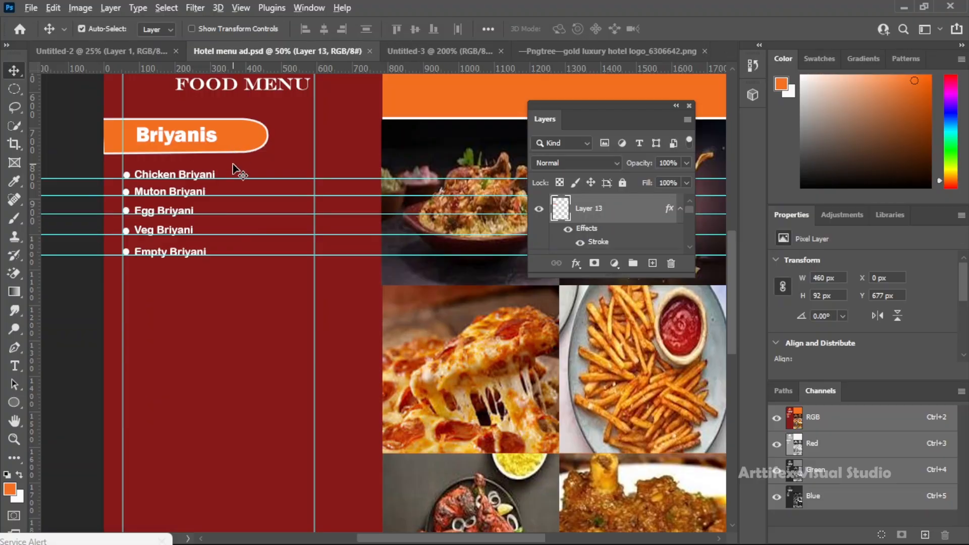
Duplicate the orange tab and its "Briyanis" heading below the dish list and change the copied heading to "Pizzas"
left_click_drag(235, 135, 226, 293)
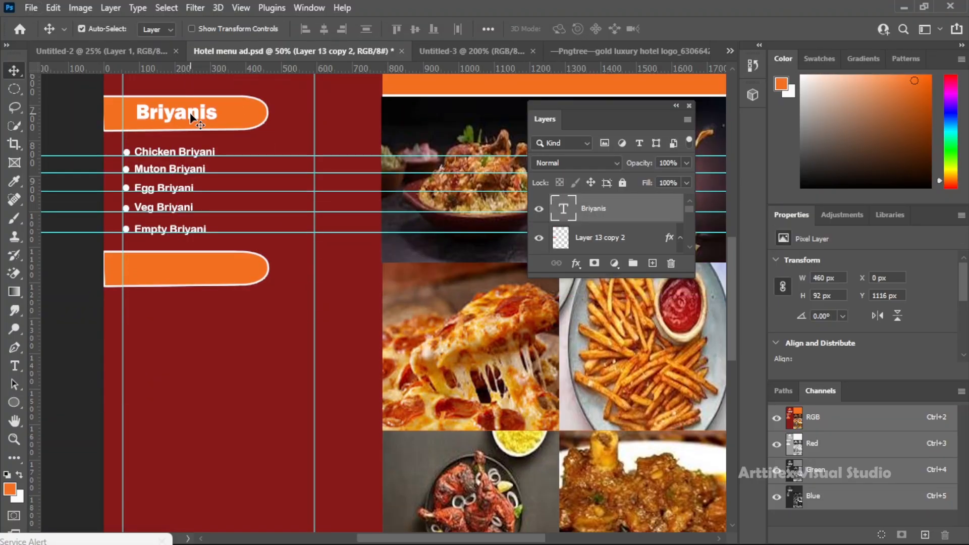
left_click_drag(180, 126, 190, 274)
double_click(194, 271)
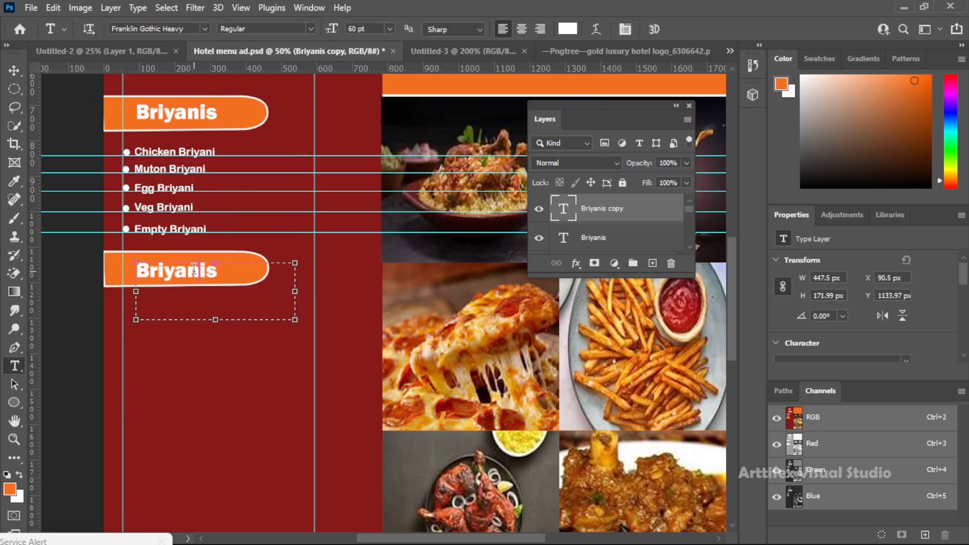
key("ctrl+a")
type("Piz")
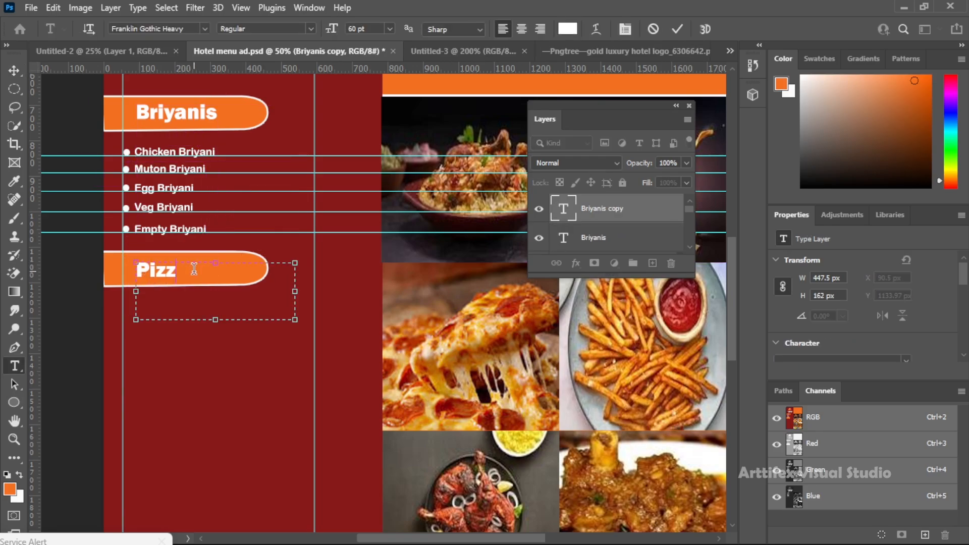
left_click(14, 71)
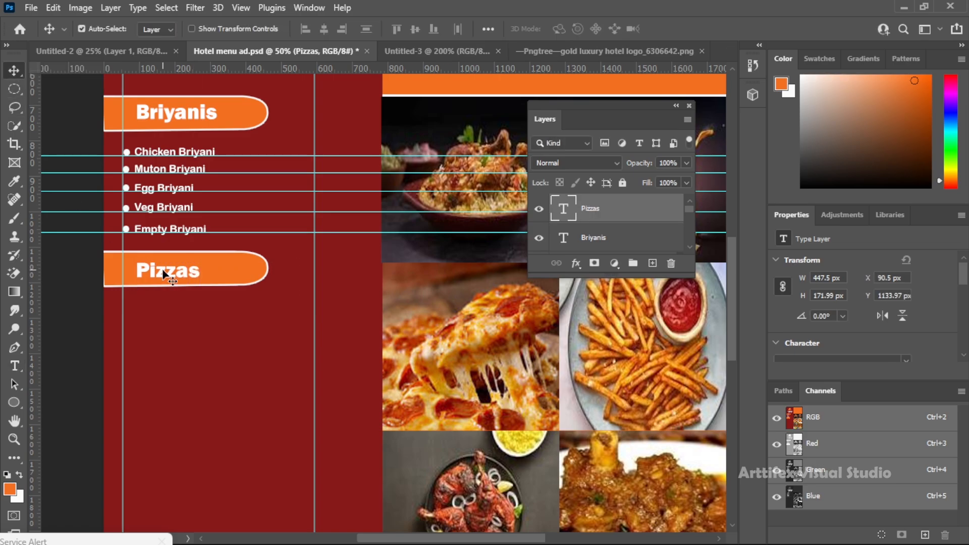
Place five roughly evenly spaced horizontal guides below the "Pizzas" tab, starting at about Y 1271 px
scroll(324, 271, "up", 3)
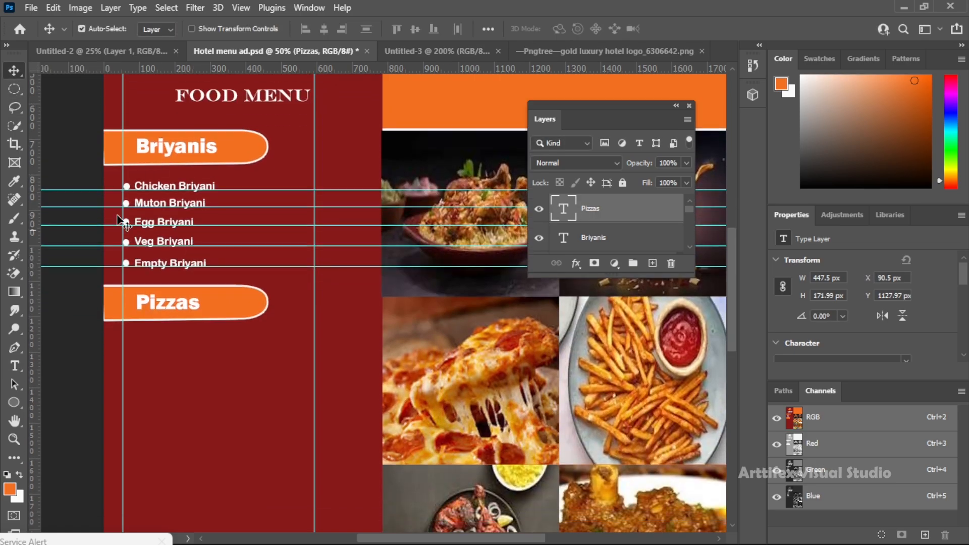
left_click_drag(292, 68, 294, 341)
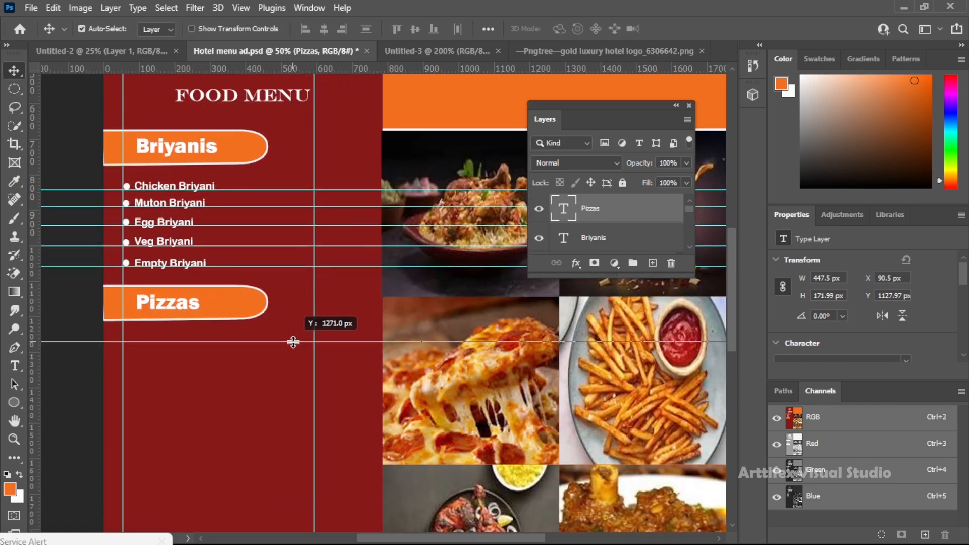
scroll(323, 309, "down", 5)
left_click_drag(316, 70, 313, 283)
left_click_drag(328, 70, 337, 306)
left_click_drag(353, 68, 350, 353)
Copy the white bullet onto each of the five guides below the "Pizzas" tab
left_click_drag(126, 107, 126, 350)
left_click(182, 268)
scroll(182, 269, "up", 2)
Duplicate "Empty Briyani" beside the first bullet under "Pizzas" and change the copy to "Chicken Pizza"
left_click_drag(184, 232, 180, 304)
key("t")
left_click(212, 310)
key("ctrl+a")
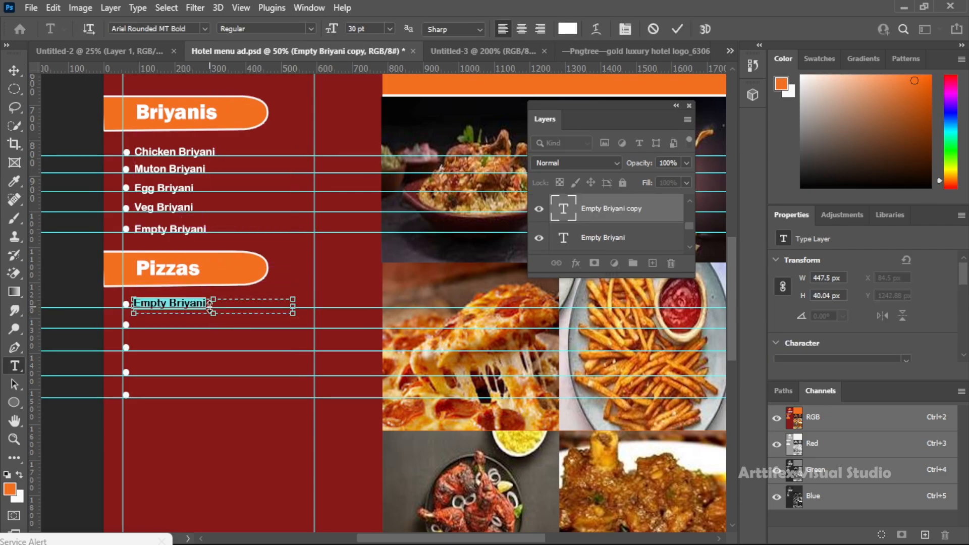
type("Chi")
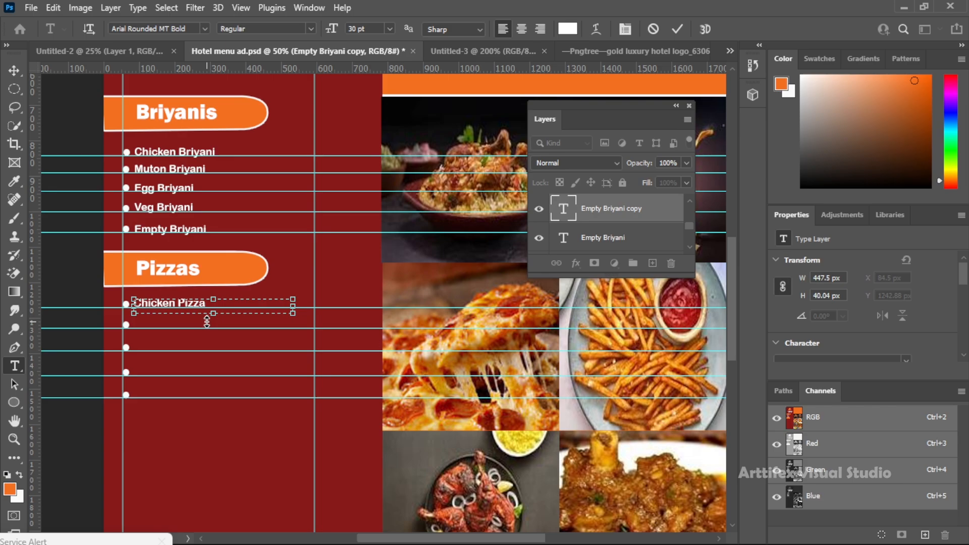
type("cken Pizza")
Duplicate "Chicken Pizza" beside the second bullet and change the copy to "Mutton Pizza"
left_click(14, 70)
left_click_drag(204, 306, 199, 327)
left_click(177, 323)
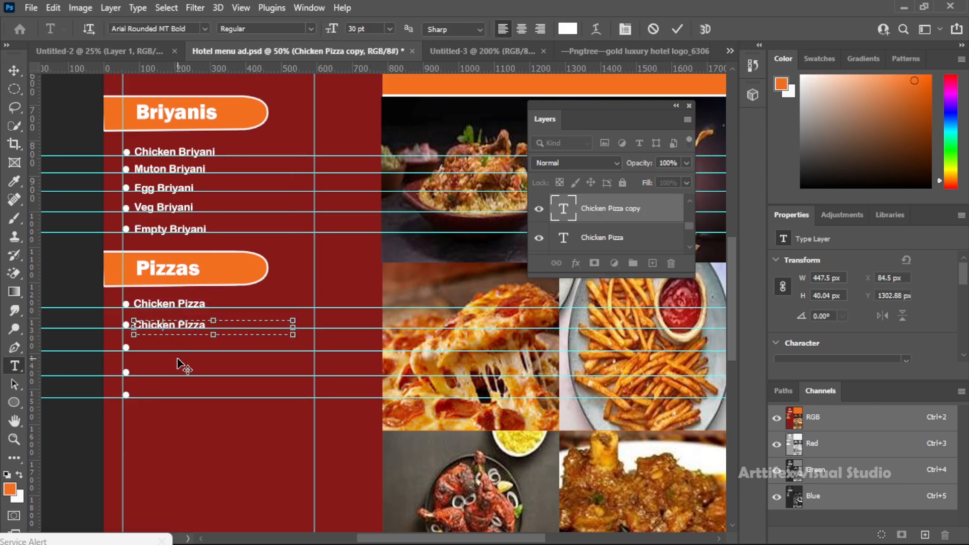
type("Mutton")
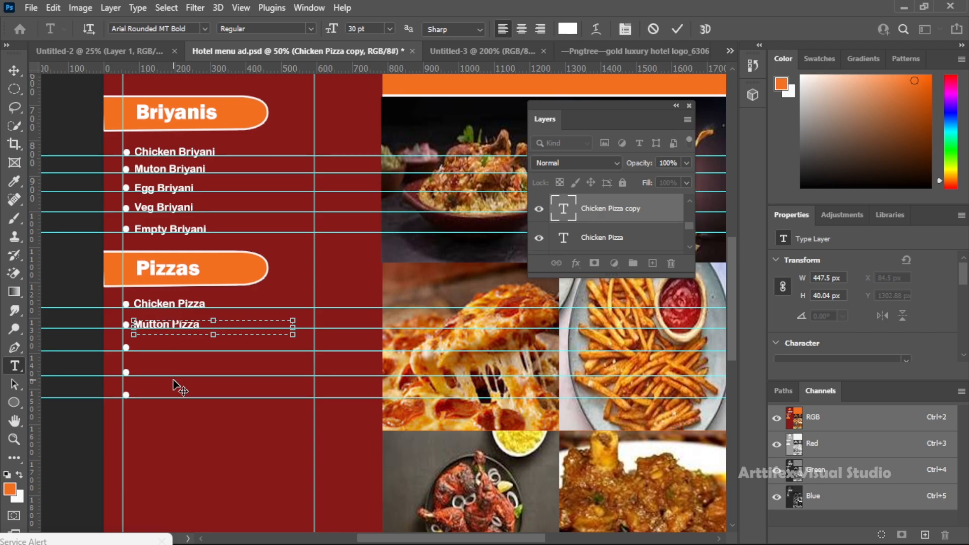
Duplicate "Mutton Pizza" beside the third bullet and change the copy to "Veg Pizza"
left_click(20, 71)
left_click_drag(195, 326, 184, 349)
key("t")
left_click(171, 346)
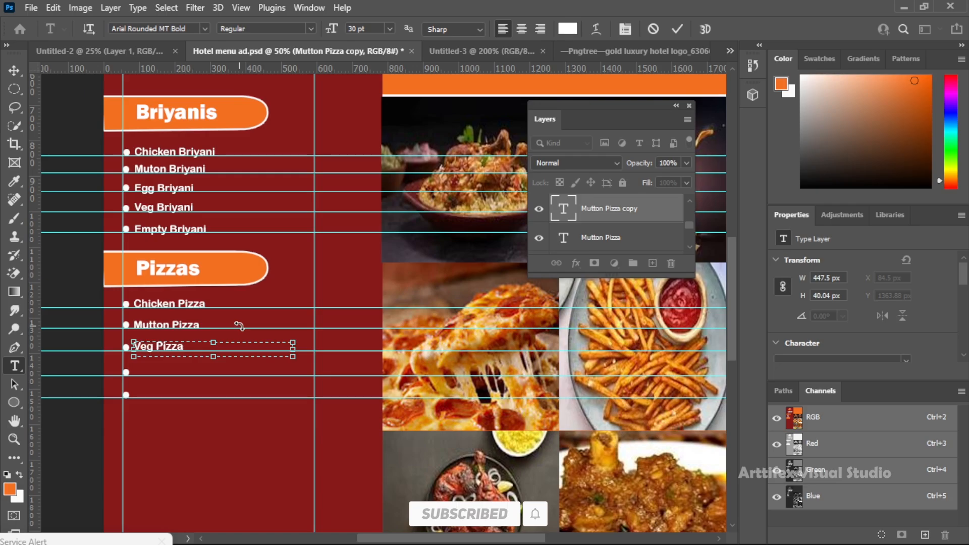
Duplicate "Veg Pizza" beside the fourth bullet and change the copy to "Large Pizza"
left_click(14, 70)
left_click_drag(182, 350, 180, 373)
key("t")
left_click(173, 374)
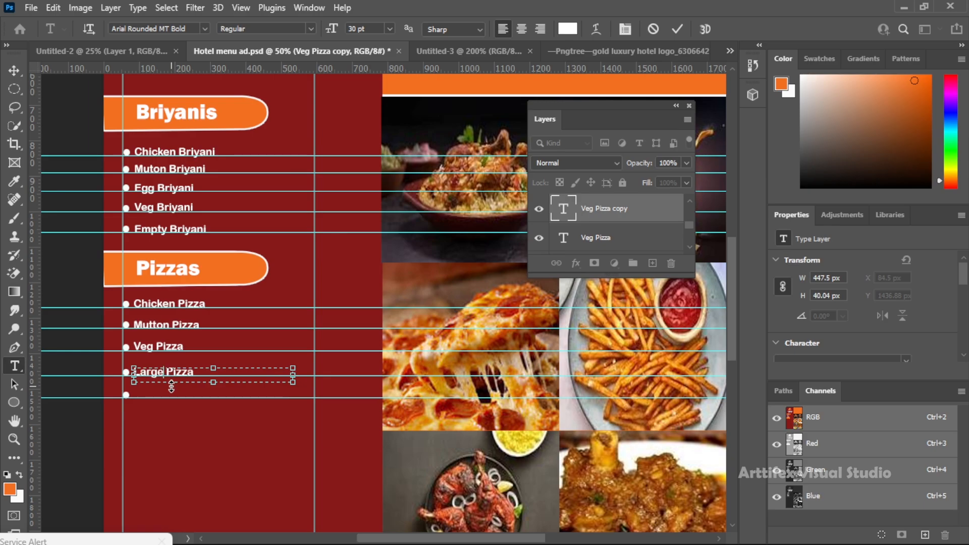
Duplicate "Large Pizza" beside the fifth bullet and change the copy to "Child Pizza"
left_click(14, 71)
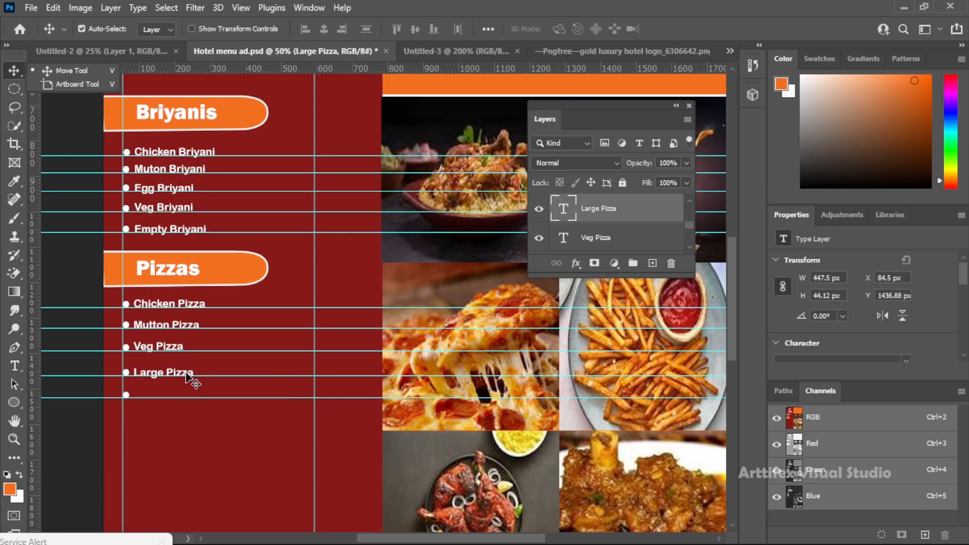
left_click_drag(186, 378, 184, 397)
key("t")
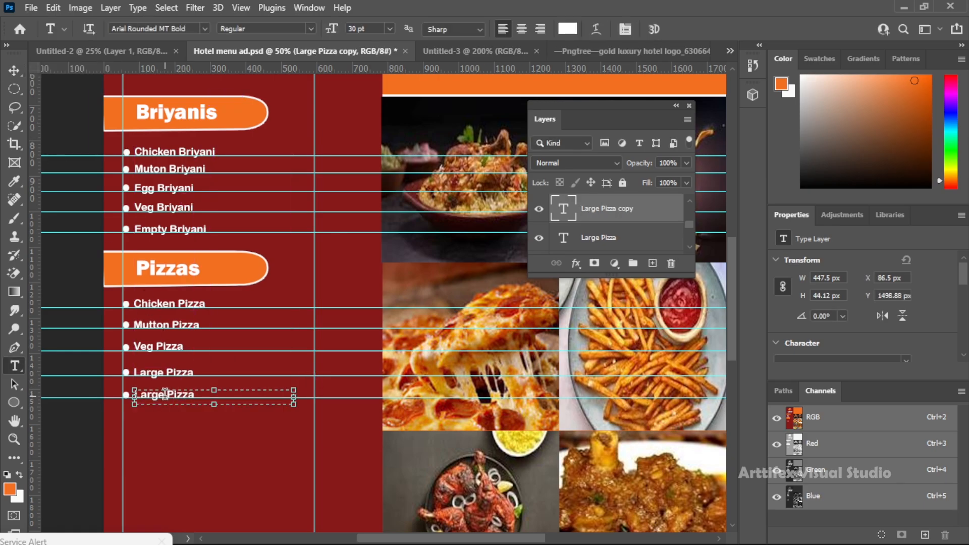
left_click(165, 393)
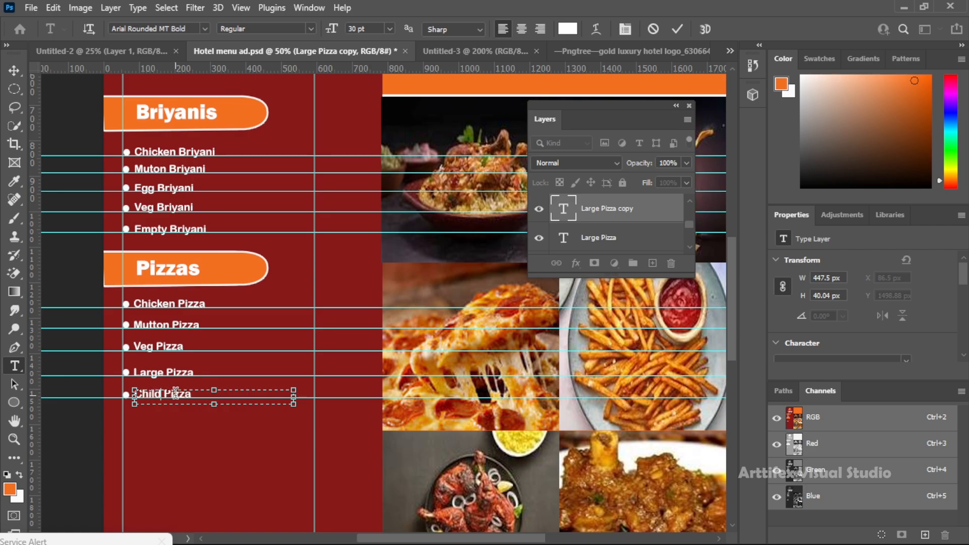
Duplicate the orange tab and its "Pizzas" heading below "Child Pizza" and change the copied heading to "Kabebs"
left_click(19, 69)
scroll(270, 448, "down", 3)
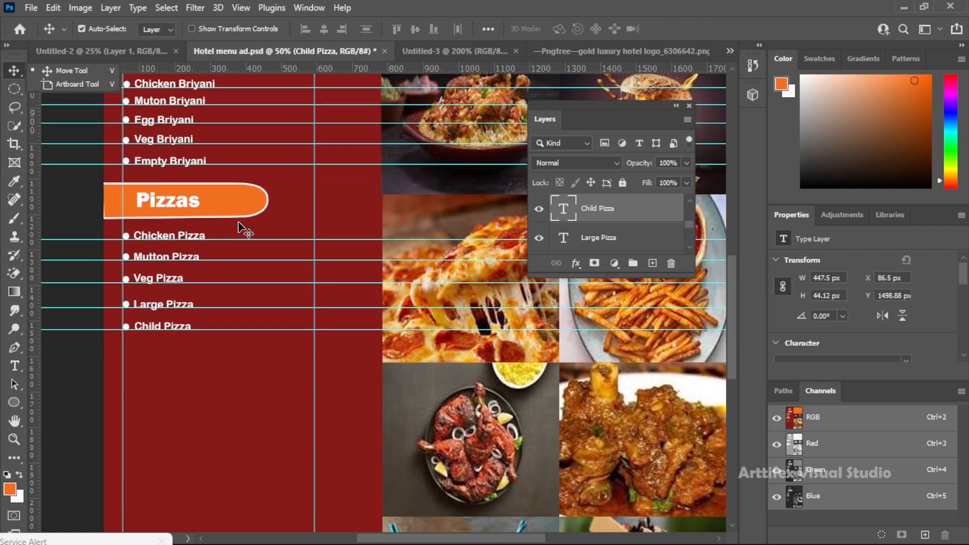
left_click_drag(240, 186, 238, 349)
scroll(238, 206, "up", 3)
scroll(238, 210, "down", 3)
left_click_drag(187, 192, 187, 356)
double_click(188, 356)
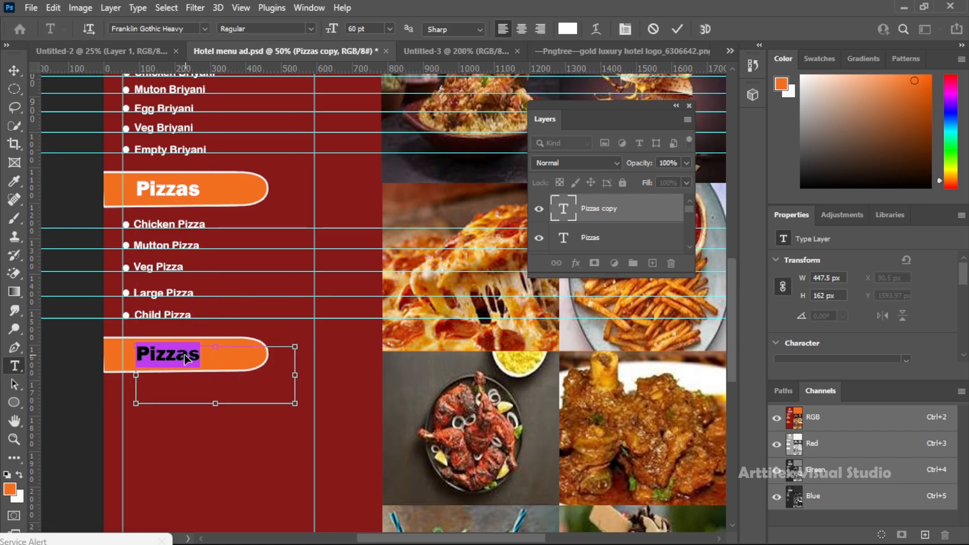
type("Ka")
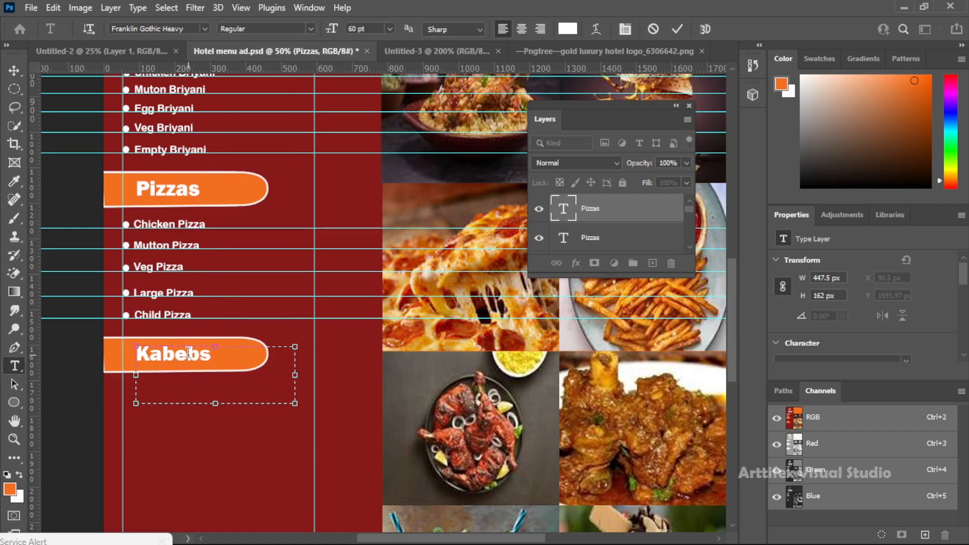
type("bebs")
Finish the copied heading as "Kabebs" and add four horizontal guides below its orange tab
left_click(14, 70)
scroll(248, 233, "down", 4)
left_click_drag(289, 71, 313, 277)
left_click_drag(318, 69, 300, 343)
scroll(316, 296, "up", 3)
Duplicate a white bullet onto each of the four guides below the "Kabebs" tab
key("z")
right_click(331, 289)
left_click(357, 296)
left_click(306, 373)
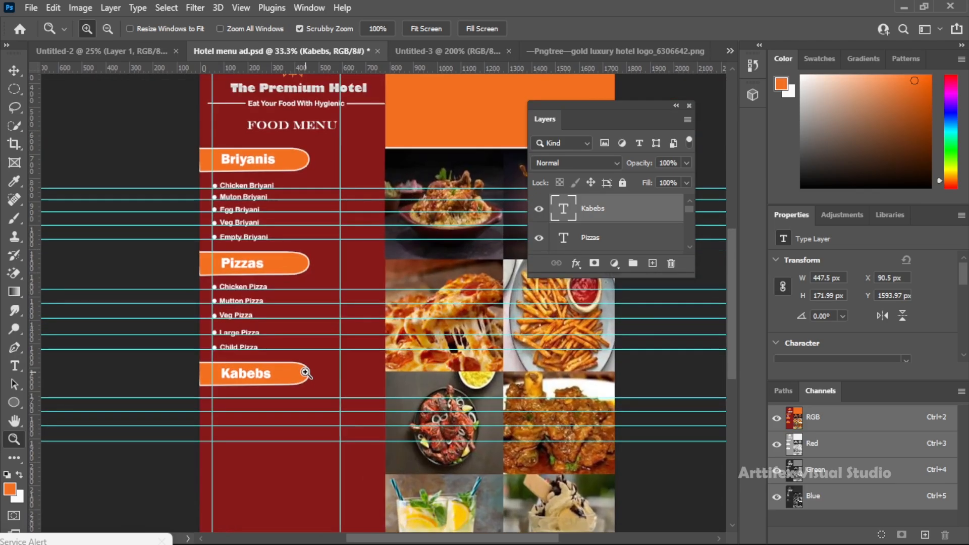
left_click(305, 373)
scroll(305, 373, "down", 1)
key("v")
left_click_drag(170, 314, 170, 451)
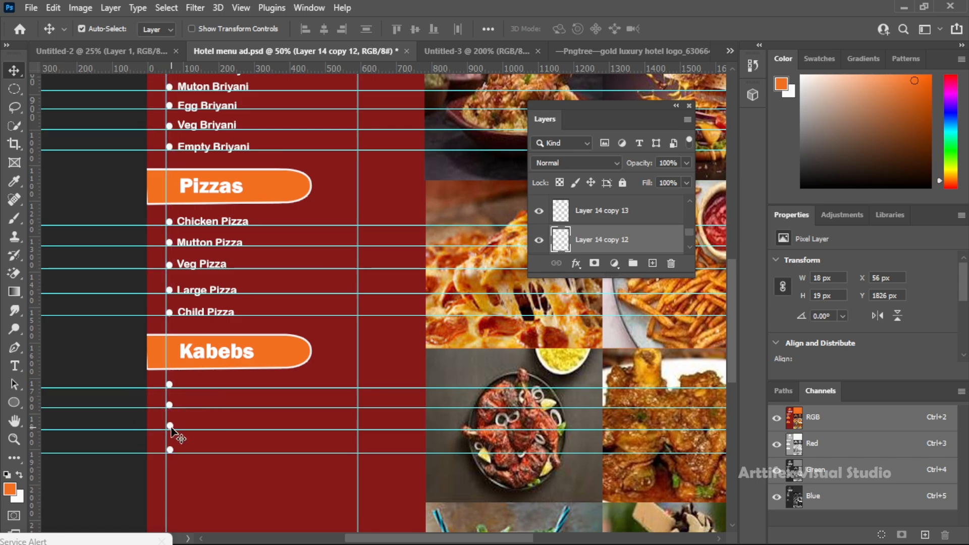
Duplicate "Child Pizza" beside the first bullet below "Kabebs" and change the copy to "Chicken Thandoori"
left_click_drag(220, 316, 217, 382)
key("ctrl+z")
key("t")
left_click(224, 386)
key("ctrl+a")
type("Chi")
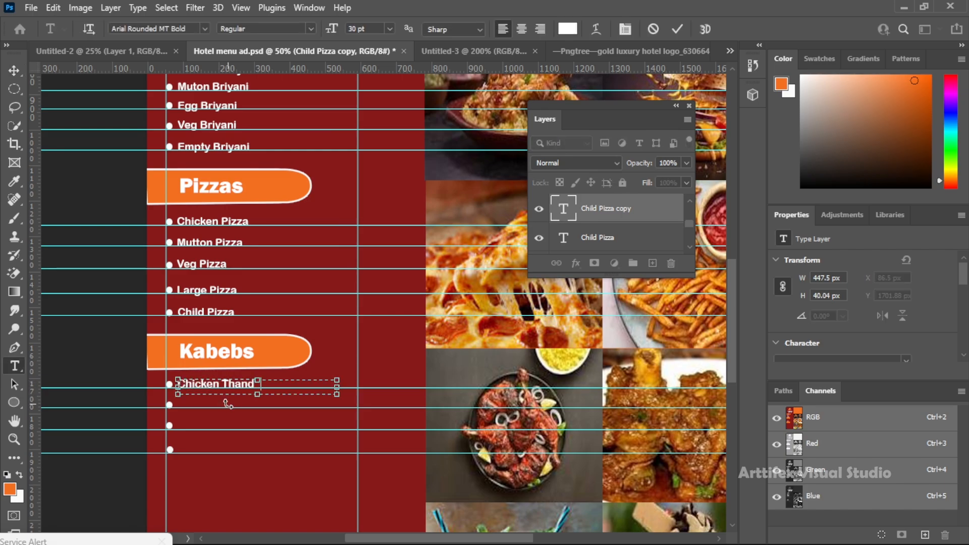
left_click(14, 73)
Duplicate "Chicken Thandoori" beside the second bullet and change the copy to "Mutton Fry"
left_click_drag(241, 386, 240, 404)
key("t")
left_click(220, 406)
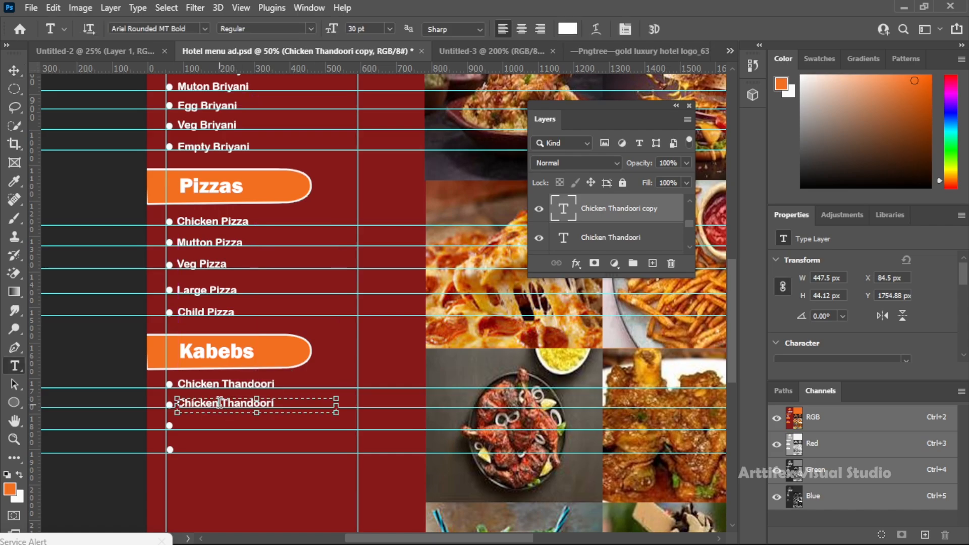
key("BackSpace")
key("BackSpace")
key("BackSpace")
key("BackSpace")
key("BackSpace")
key("BackSpace")
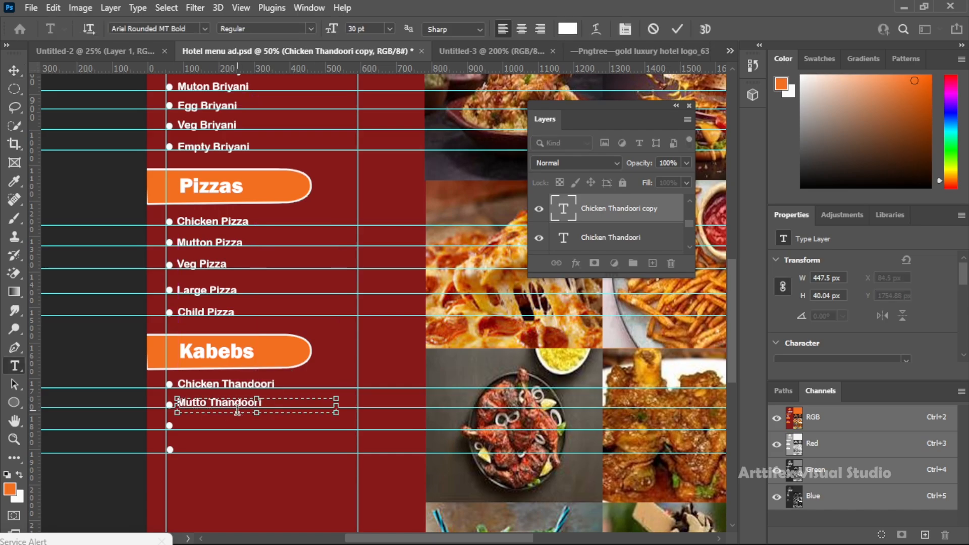
left_click_drag(220, 402, 217, 403)
type("Fry")
left_click(14, 73)
Duplicate "Mutton Fry" beside the third bullet and change the copy to "Chicken Grill"
left_click_drag(225, 407, 186, 425)
key("t")
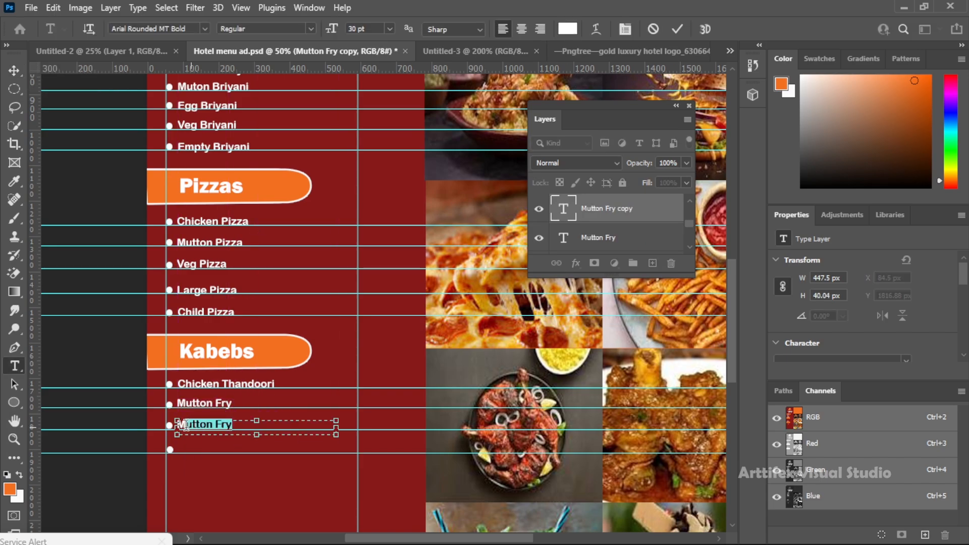
type("achi")
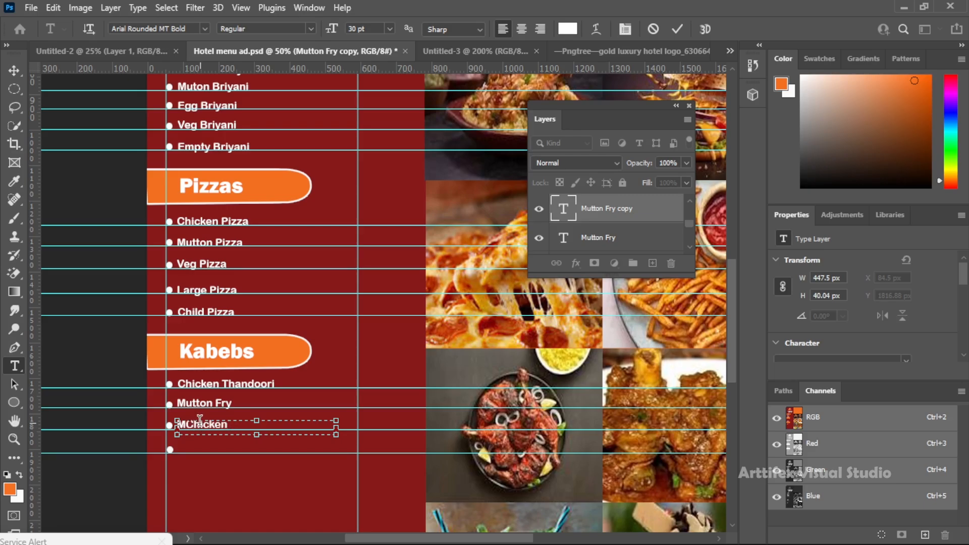
type("Grill")
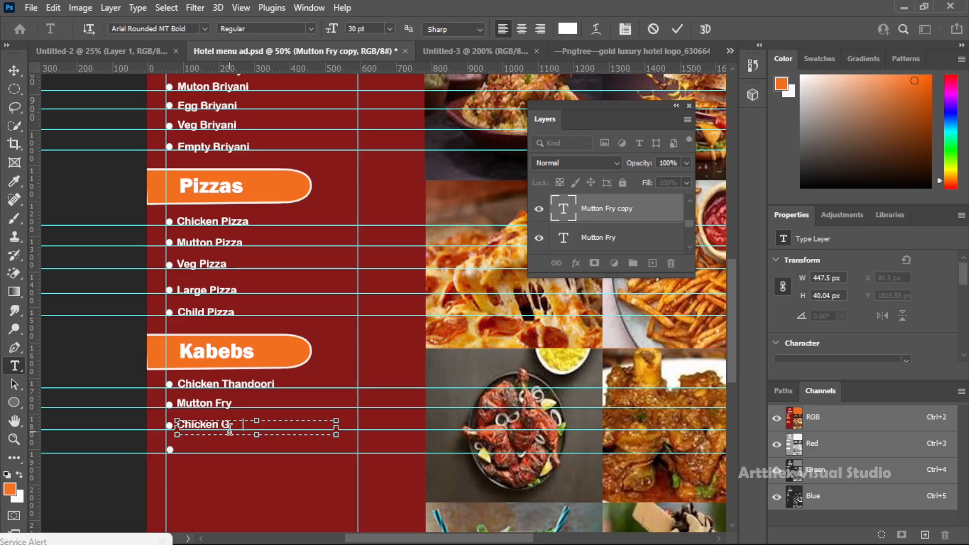
key("ctrl+Return")
key("v")
Duplicate "Chicken Grill" beside the fourth bullet and change the copy to "Chicken 65"
left_click_drag(216, 429, 212, 454)
key("t")
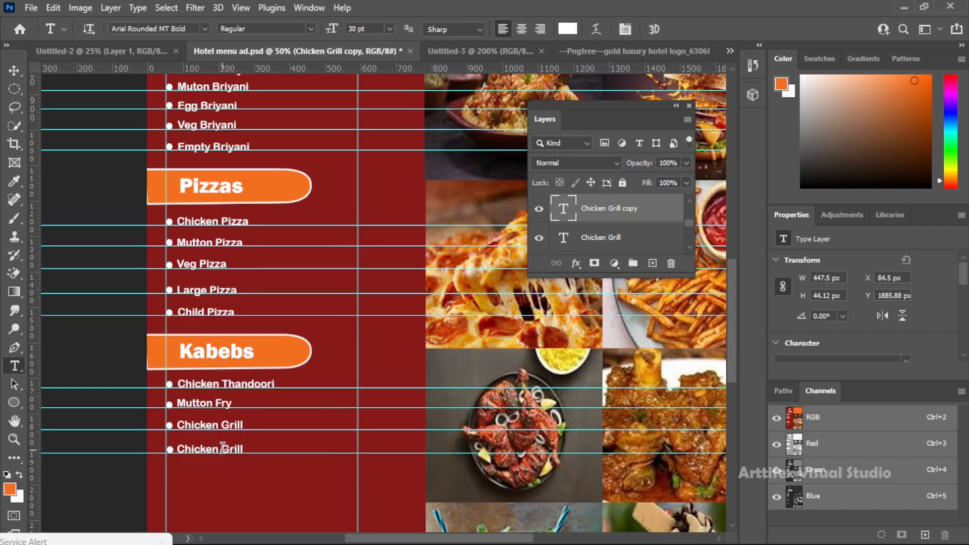
left_click(223, 448)
left_click(22, 72)
Duplicate the orange tab and its "Kabebs" heading below "Chicken 65" and change the copied heading to "Drinks"
scroll(309, 371, "up", 1)
scroll(310, 371, "down", 4)
left_click_drag(291, 174, 280, 300)
scroll(255, 288, "up", 1)
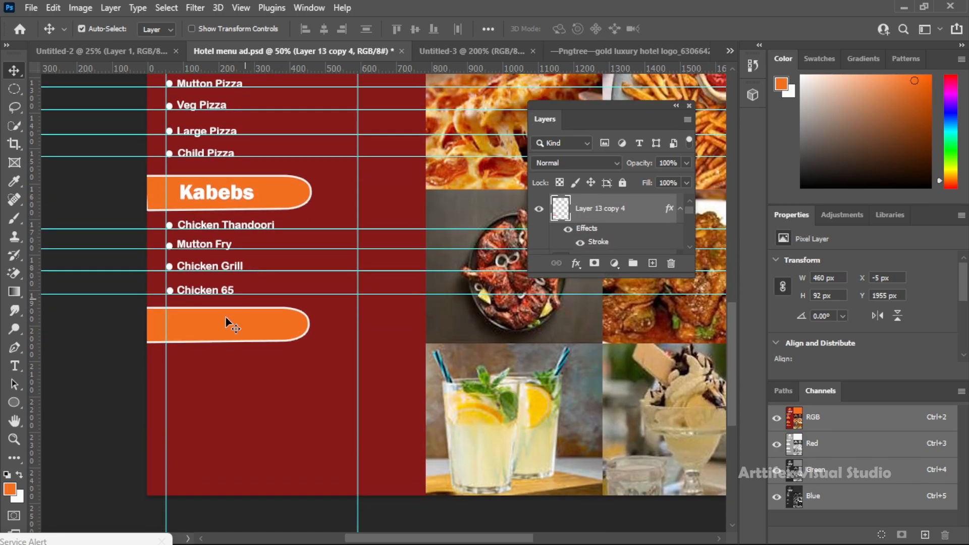
key("t")
key("v")
left_click_drag(242, 192, 244, 321)
key("t")
double_click(244, 322)
type("Snake")
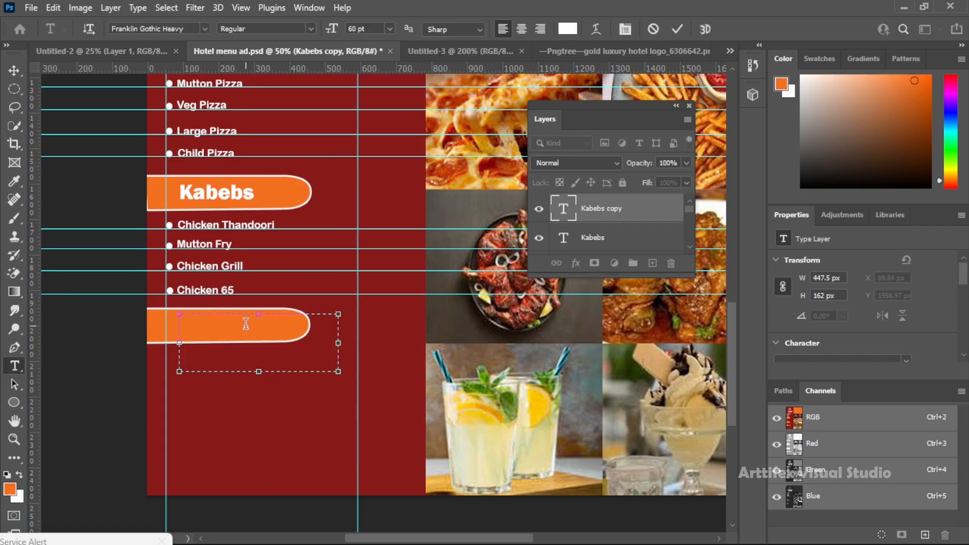
left_click(15, 70)
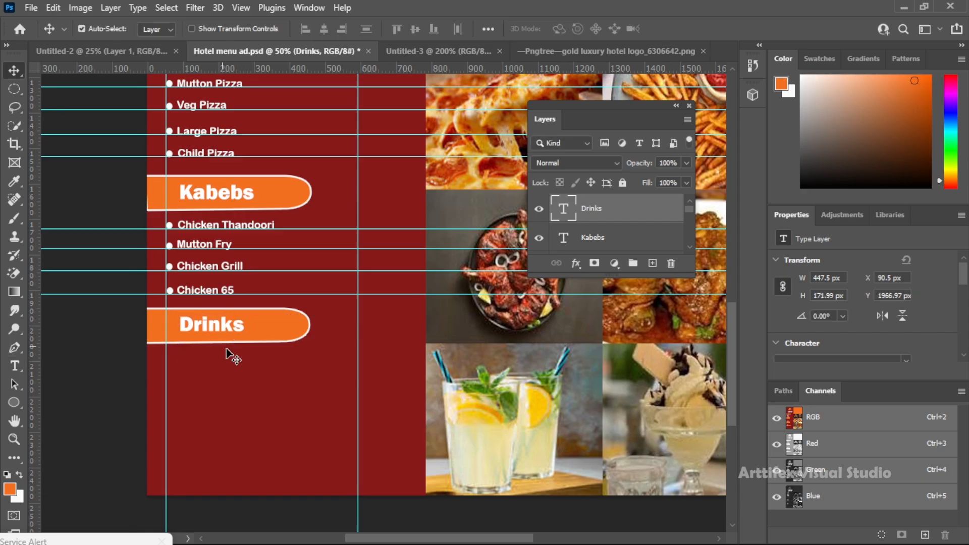
Add four horizontal guides below the "Drinks" tab and duplicate a white bullet onto each of them
left_click_drag(295, 68, 305, 363)
left_click_drag(329, 53, 277, 387)
left_click_drag(253, 68, 294, 427)
scroll(95, 282, "down", 1)
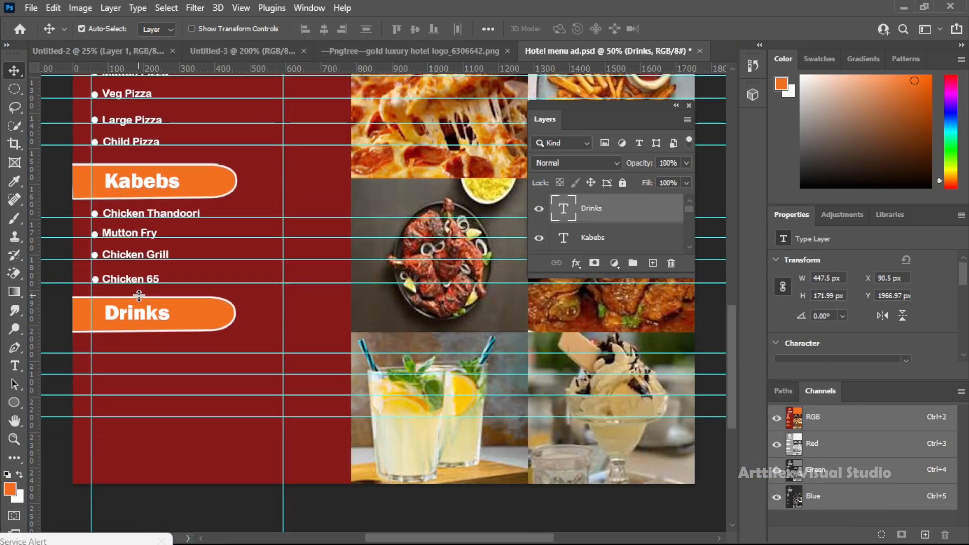
left_click_drag(96, 284, 95, 413)
left_click(178, 342)
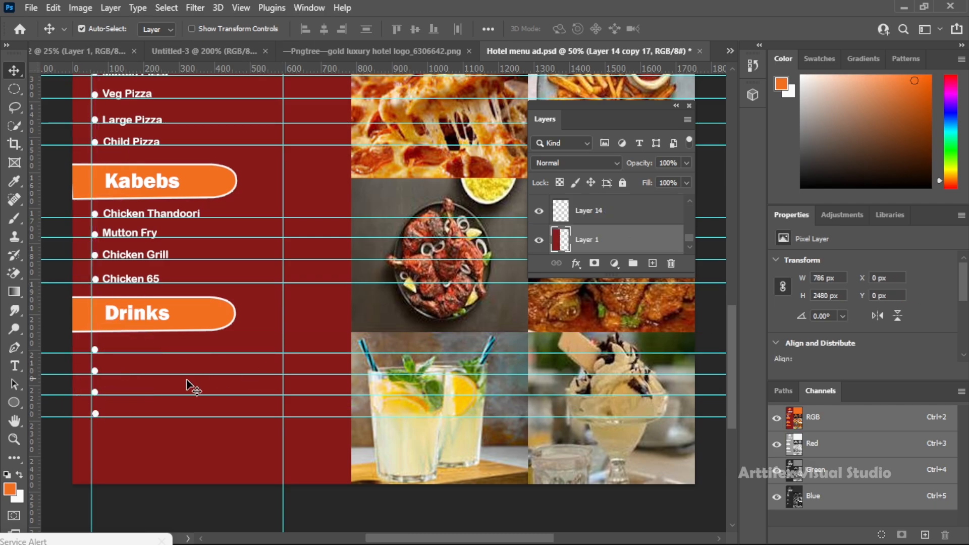
Duplicate "Chicken 65" beside the first bullet below "Drinks" and change the copy to "Any Juice"
left_click_drag(141, 283, 140, 349)
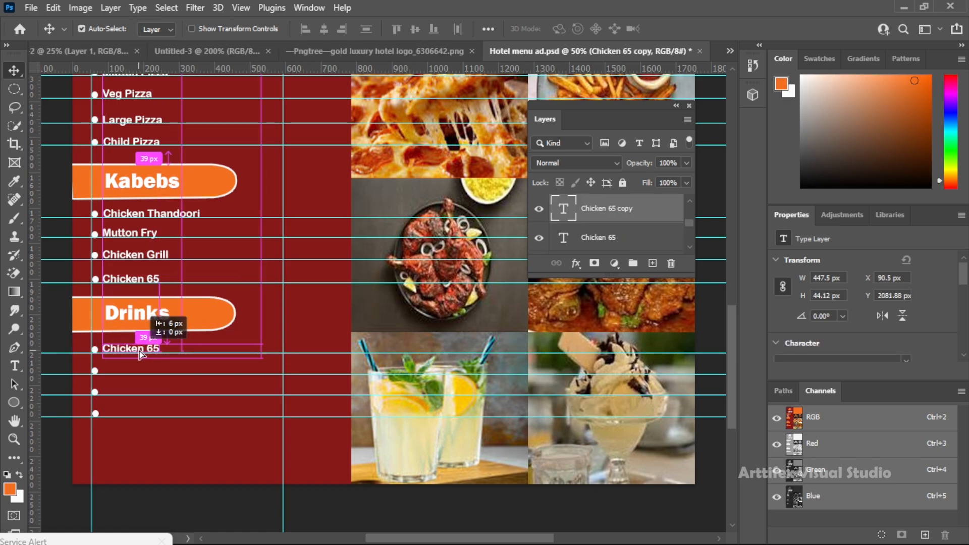
double_click(152, 348)
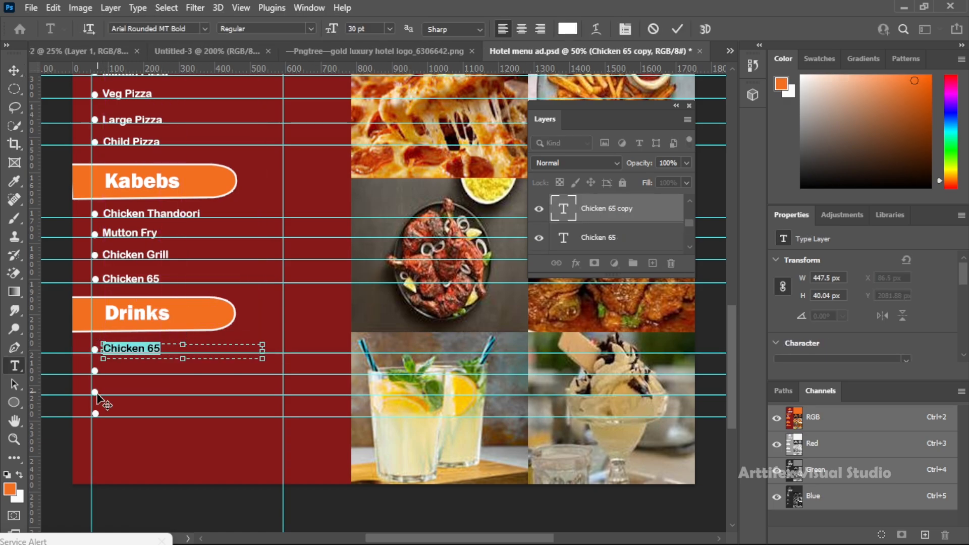
type("Any J")
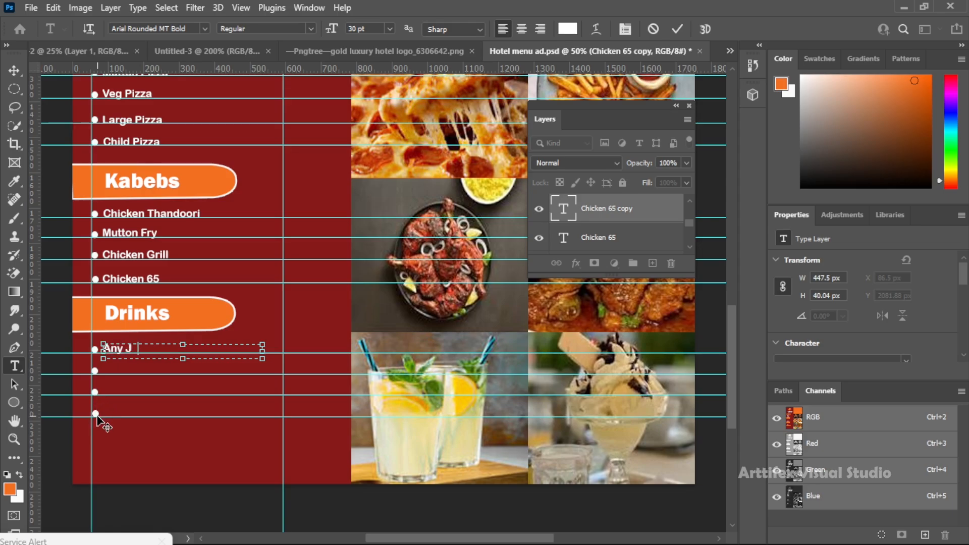
left_click(13, 70)
Duplicate "Any Juice" beside the second bullet and change the copy to "Tea"
left_click_drag(141, 348, 146, 374)
double_click(145, 374)
key("ctrl+a")
type("Tea")
left_click(14, 70)
Duplicate "Tea" beside the third bullet and change the copy to "Coffee"
left_click_drag(115, 375, 120, 392)
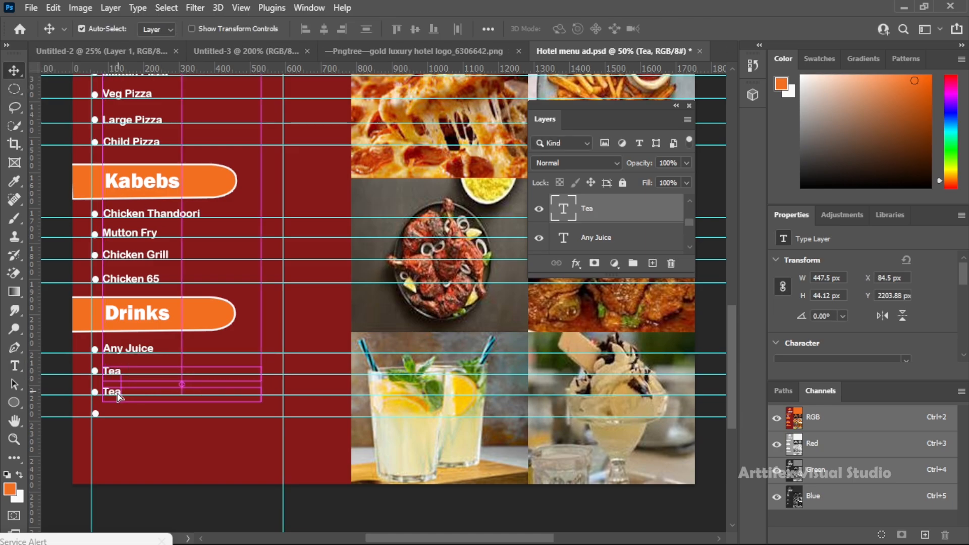
double_click(119, 392)
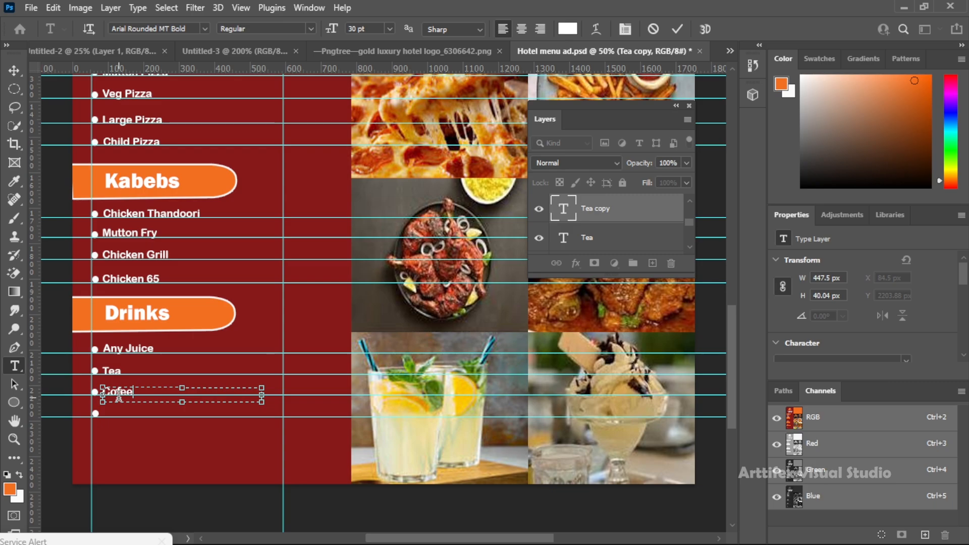
left_click(14, 70)
Duplicate "Coffee" beside the fourth bullet and change the copy to "Ice Cream and Chips"
left_click_drag(120, 392, 123, 417)
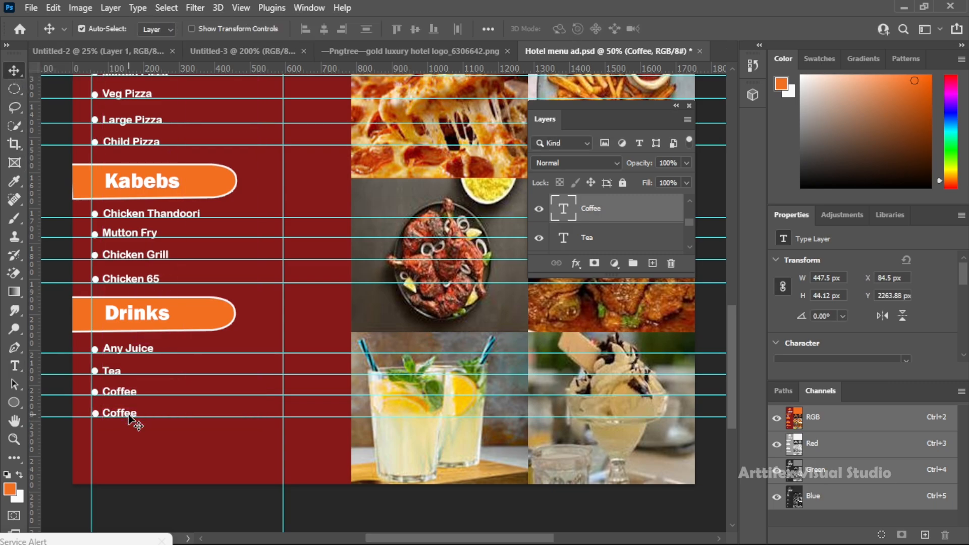
double_click(129, 419)
key("BackSpace")
type("Ice Cream")
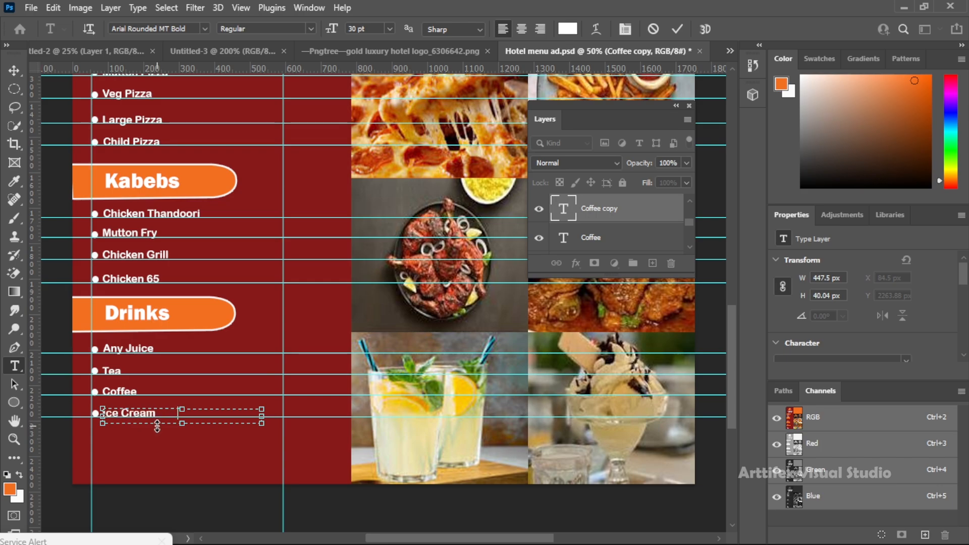
type(" and Chips")
key("BackSpace")
type("Chips")
left_click(13, 70)
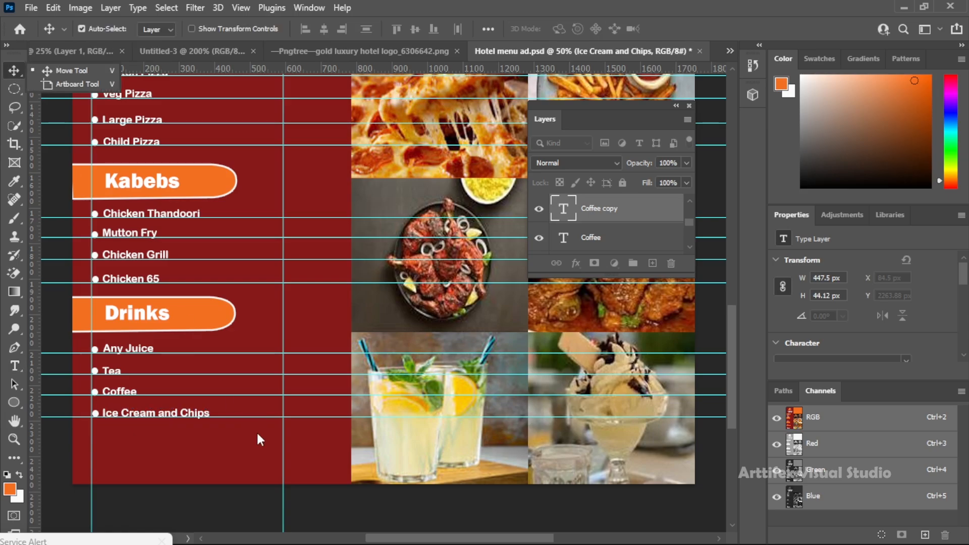
Draw a round-ended tab path about 379 by 94 px from the orange block's left edge and convert it to a selection
scroll(260, 439, "up", 10)
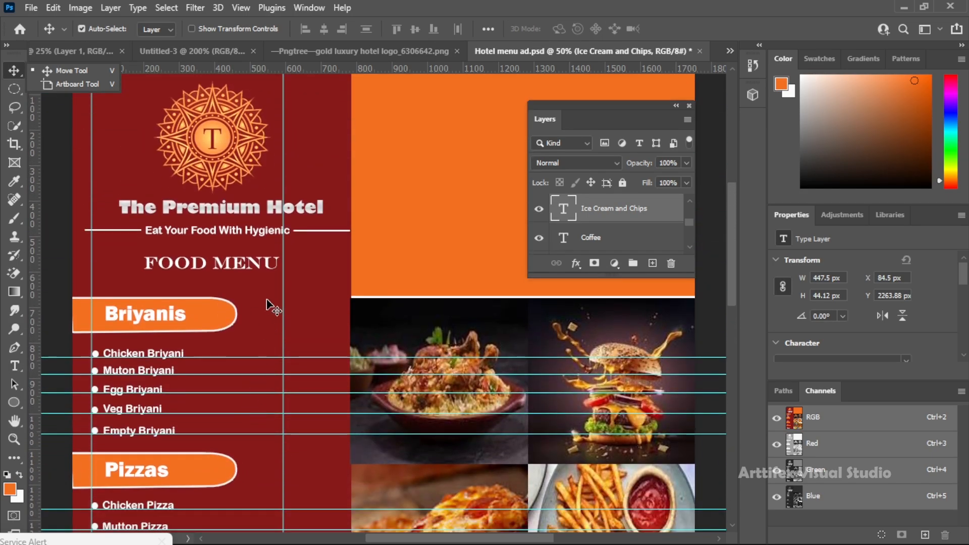
scroll(267, 305, "down", 3)
scroll(272, 290, "up", 3)
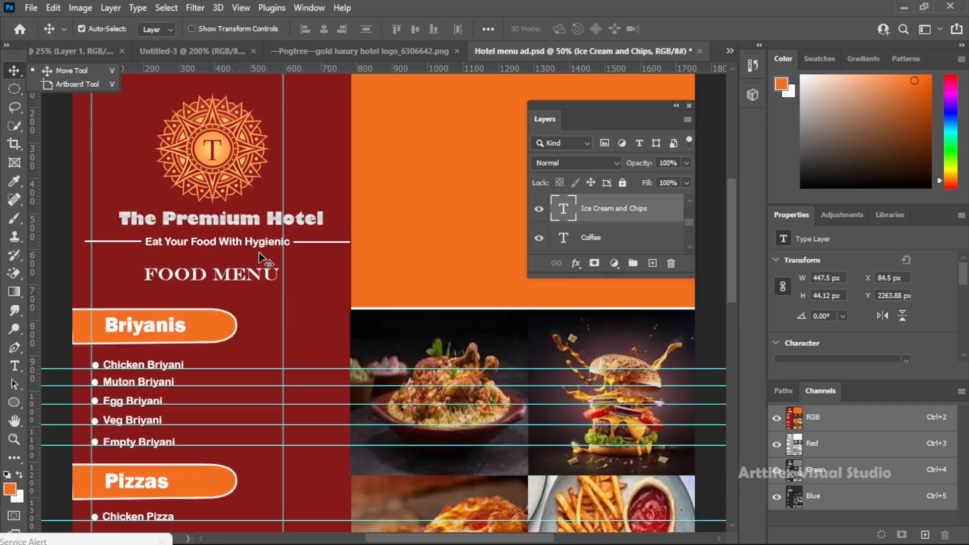
scroll(261, 259, "up", 2)
key("p")
left_click(351, 172)
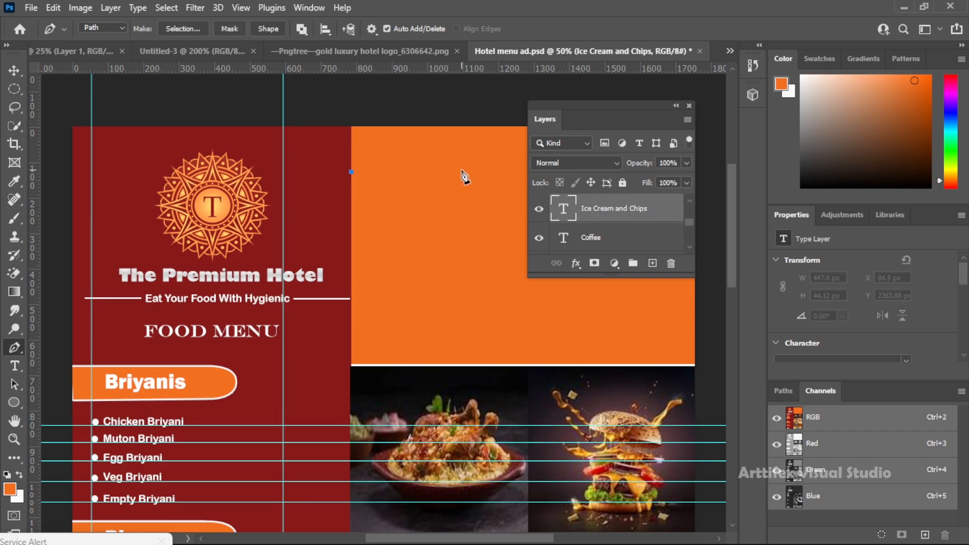
left_click(465, 170)
left_click(486, 180)
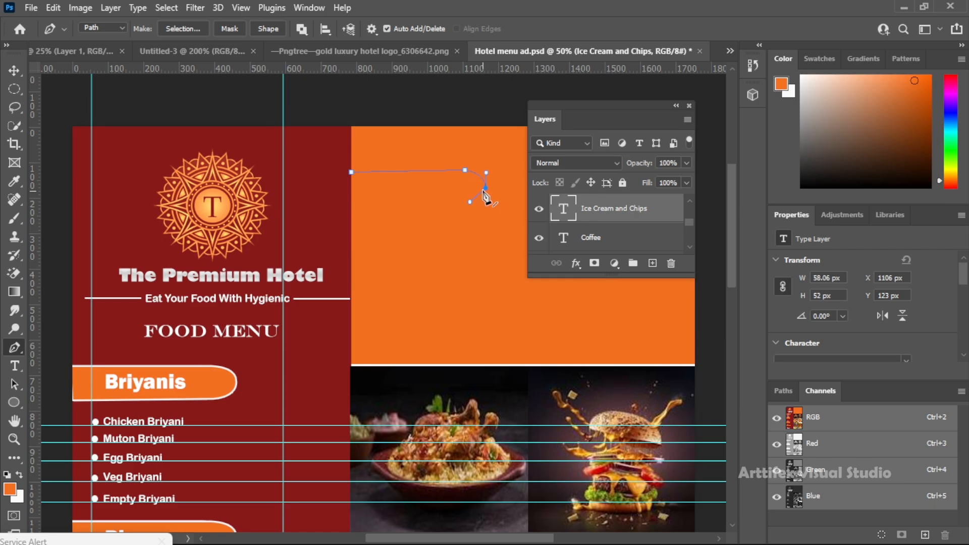
left_click_drag(447, 202, 448, 201)
left_click(351, 203)
left_click(352, 172)
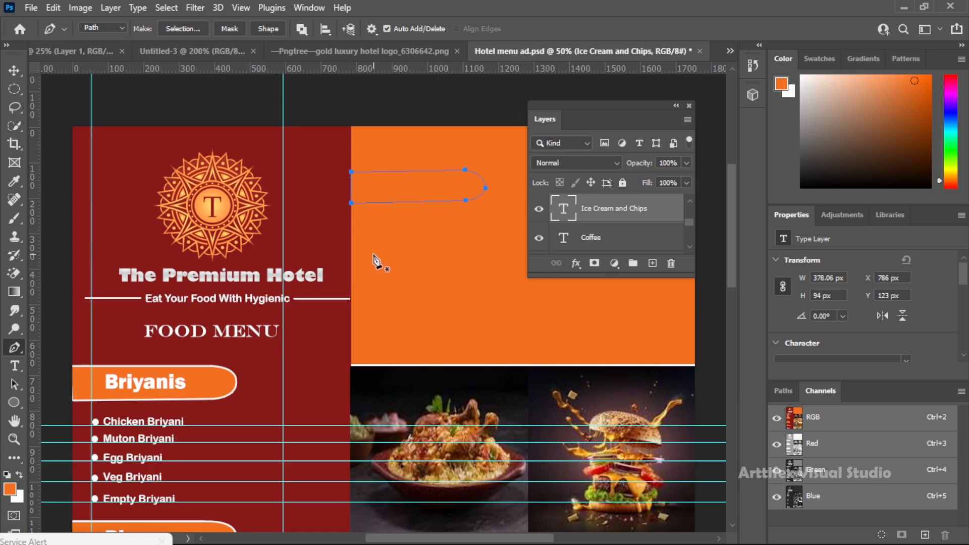
key("ctrl+Return")
Sample the menu panel's dark red as foreground colour, fill the tab selection with it on a new layer, and deselect
left_click(9, 488)
left_click(310, 134)
left_click(335, 184)
key("ctrl+shift+alt+n")
key("shift+F5")
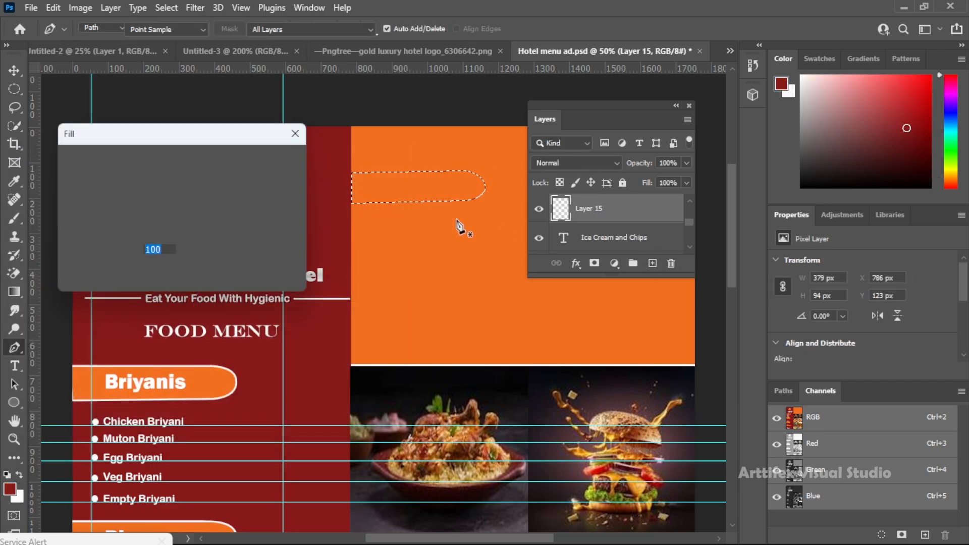
left_click(237, 161)
left_click(232, 173)
left_click(274, 161)
key("ctrl+d")
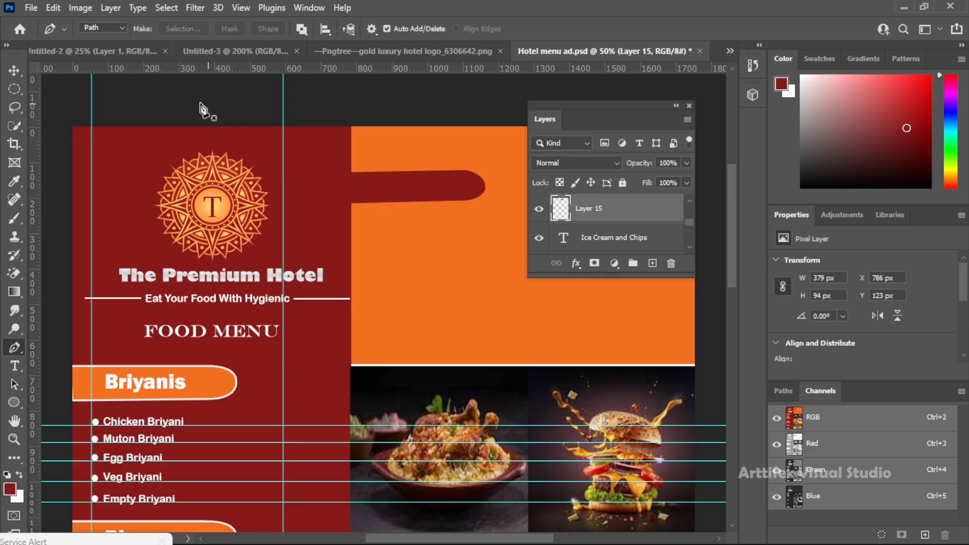
Add a 5 px white stroke to the dark red tab on the orange block
key("v")
left_click(576, 263)
left_click(589, 309)
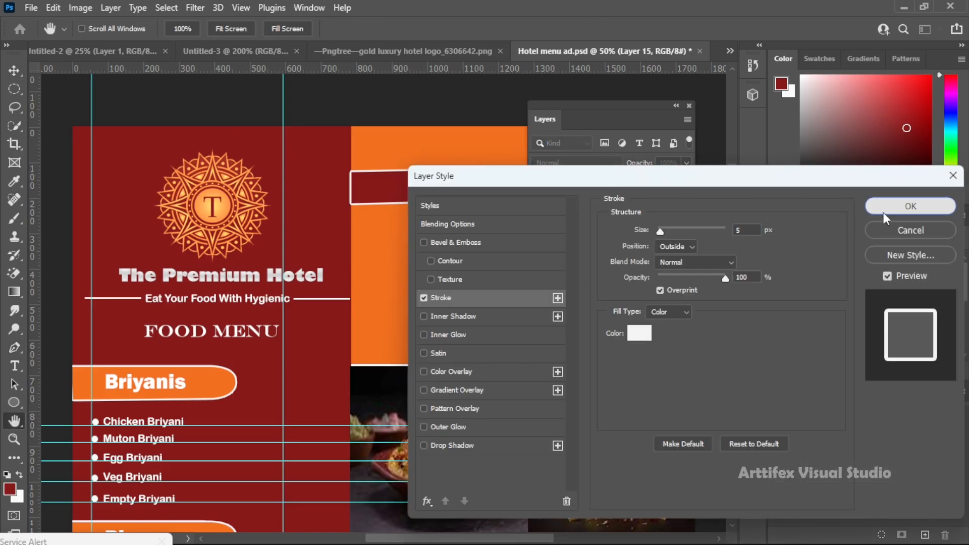
left_click(883, 211)
scroll(399, 196, "down", 1)
scroll(399, 196, "up", 1)
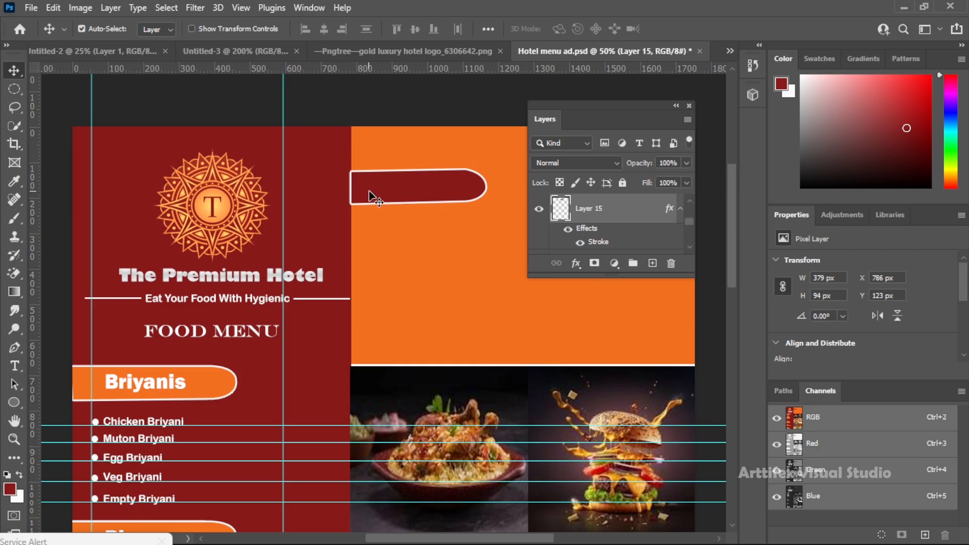
Set the dark red tab's stroke position to Inside
left_click(576, 263)
left_click(589, 309)
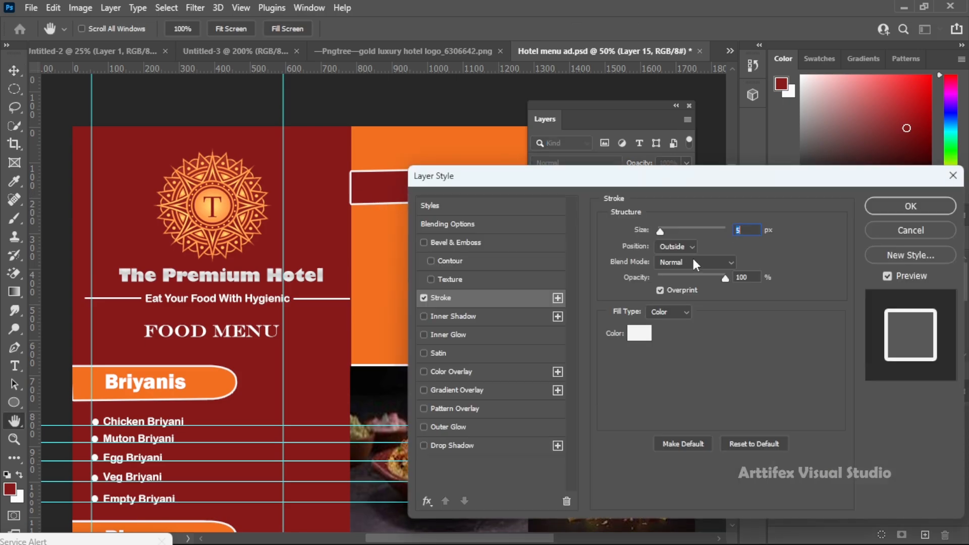
left_click(690, 247)
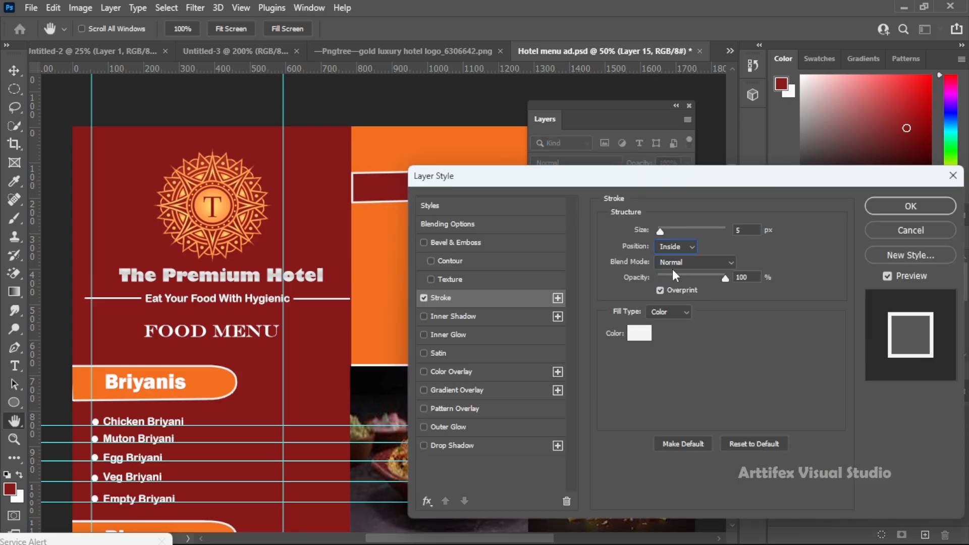
left_click(679, 247)
left_click(891, 206)
Duplicate the "Briyanis" heading onto the dark red tab and change the copy to "Special offers"
key("v")
left_click_drag(180, 386, 417, 198)
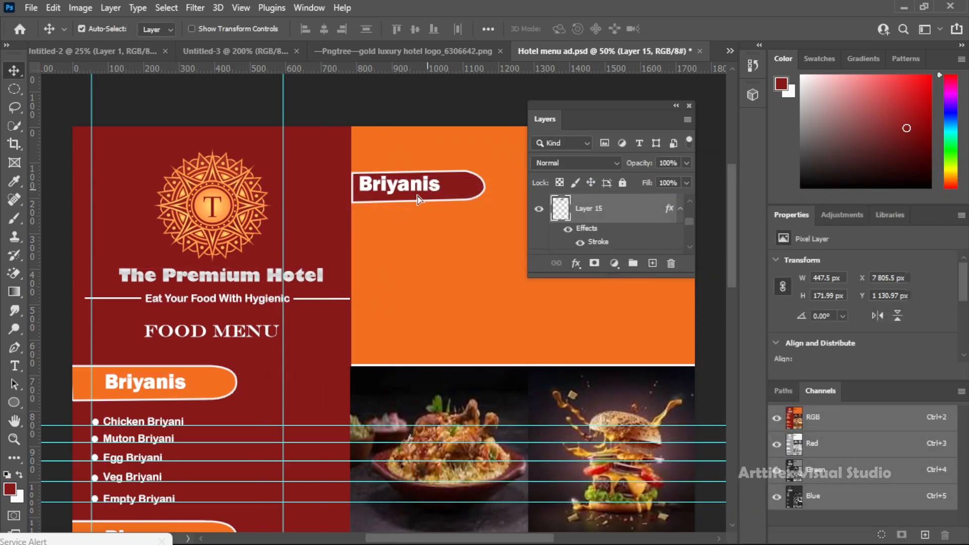
key("t")
double_click(415, 190)
type("Special")
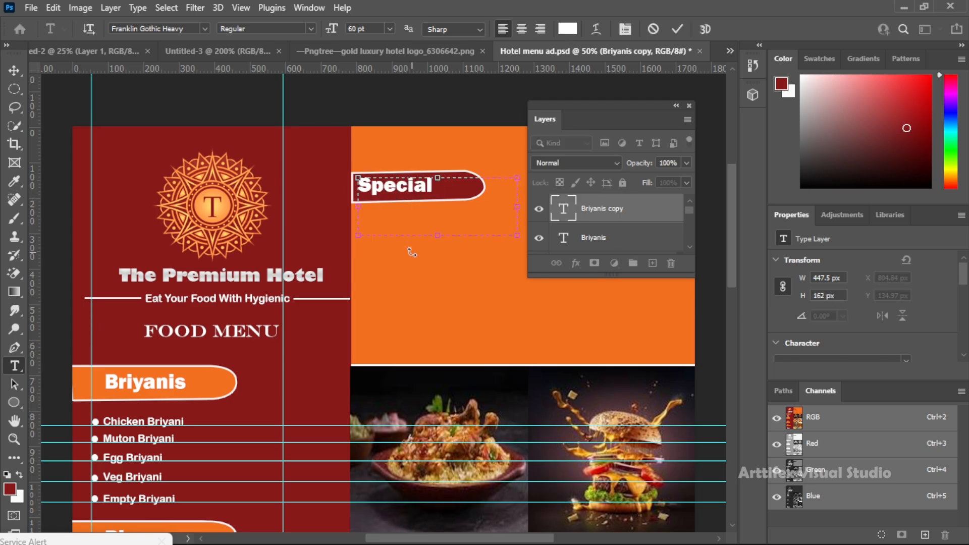
left_click(14, 72)
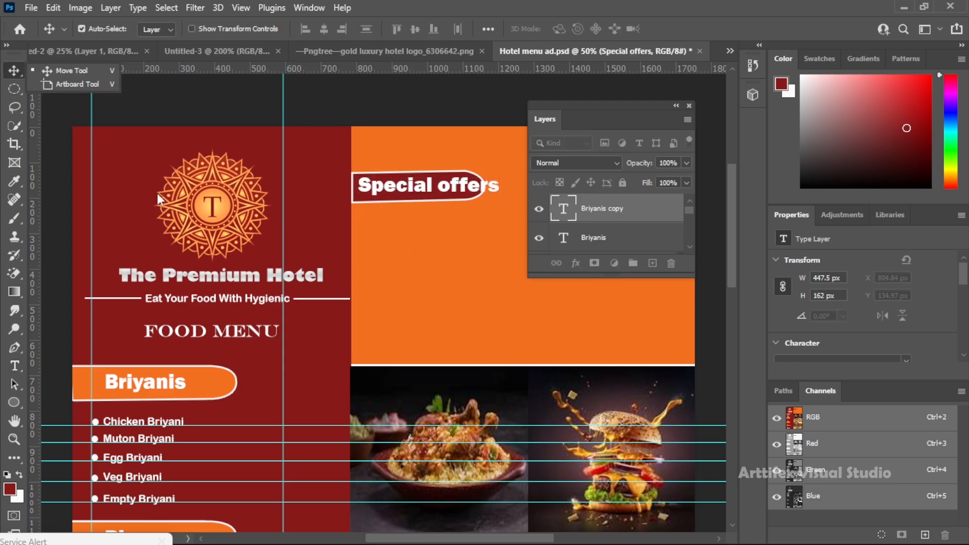
Stretch the dark red tab behind "Special offers" to about 494 by 120 px so it encloses the whole heading
left_click(442, 180)
left_click_drag(451, 271, 287, 270)
key("ctrl+t")
left_click_drag(323, 169, 363, 160)
key("Down")
key("Down")
key("Down")
key("Down")
key("Return")
scroll(430, 253, "down", 1)
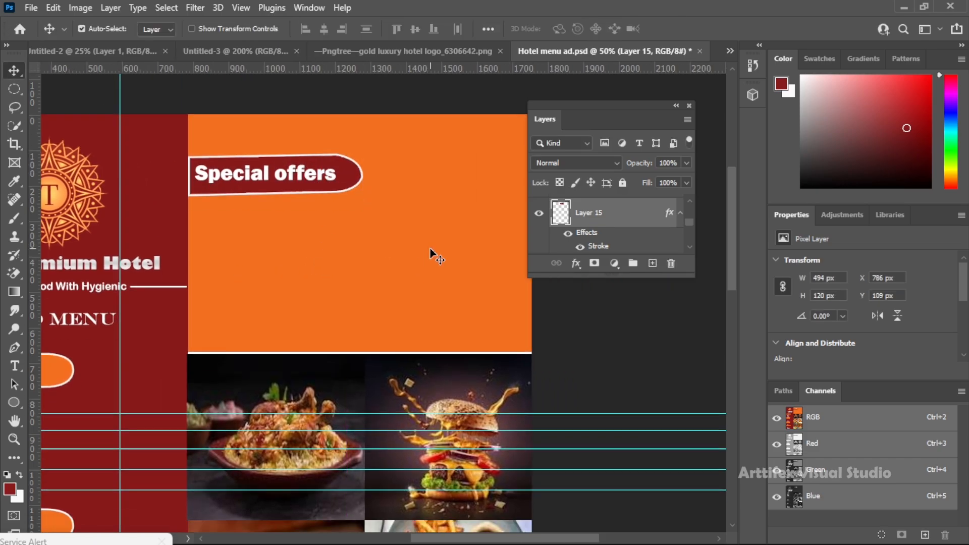
Add six evenly spaced horizontal guides across the orange block below "Special offers" and a vertical guide near the block's right side
left_click_drag(408, 70, 422, 247)
left_click_drag(425, 70, 428, 271)
left_click_drag(425, 245, 417, 260)
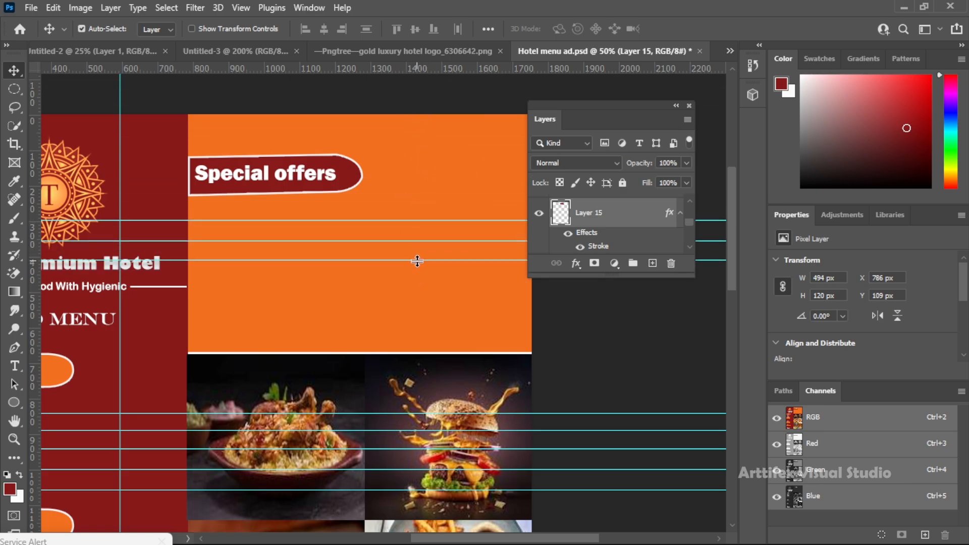
left_click_drag(365, 69, 357, 281)
left_click_drag(399, 70, 399, 304)
left_click_drag(397, 70, 392, 327)
left_click_drag(34, 205, 467, 231)
Duplicate the "Chicken Briyani" item and the bullet dots onto the orange block, lined up with the guides for six offers
left_click_drag(150, 379, 240, 324)
left_click_drag(106, 356, 369, 164)
left_click_drag(36, 194, 10, 126)
key("ctrl+z")
left_click_drag(281, 153, 338, 166)
left_click_drag(156, 319, 224, 294)
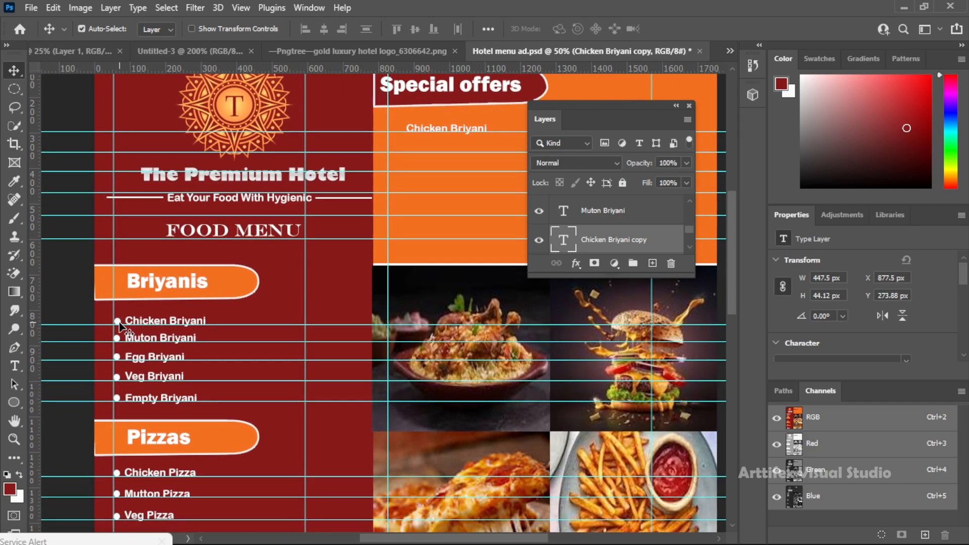
left_click_drag(210, 261, 214, 307)
Change the copied item beside the first special offers bullet to "Bucket Chicken Briyani"
left_click(416, 144)
key("t")
left_click_drag(268, 197, 226, 197)
left_click(269, 196)
left_click(230, 195)
type("But")
type("ket")
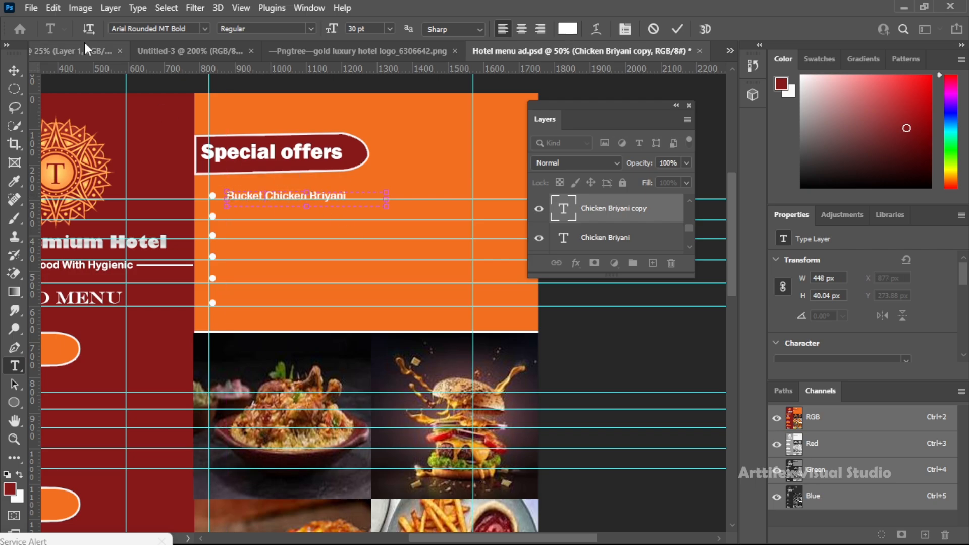
left_click(14, 70)
Duplicate the first offer to the second bullet and change the copy to "Family Chicken Briyani"
left_click_drag(275, 199, 275, 219)
key("t")
left_click(305, 217)
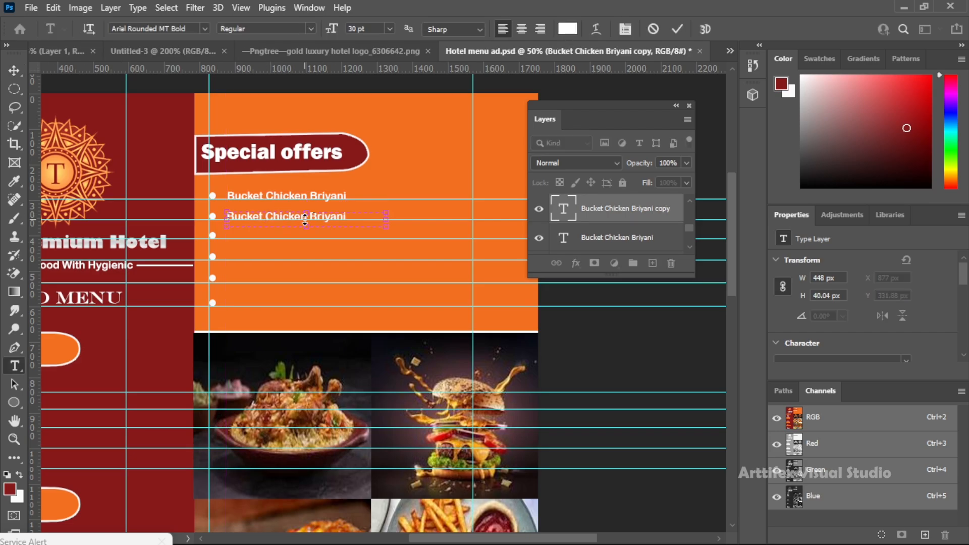
double_click(255, 216)
type("Family")
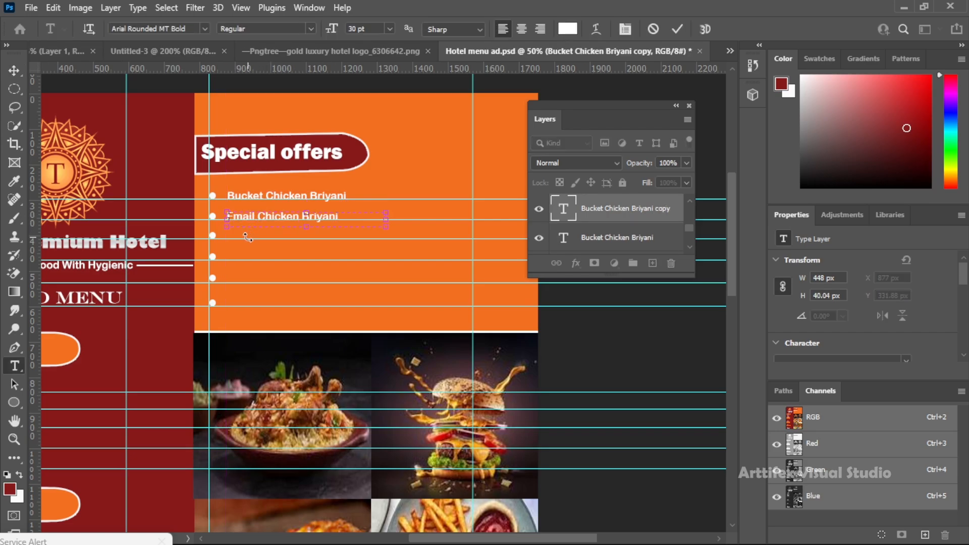
type("a")
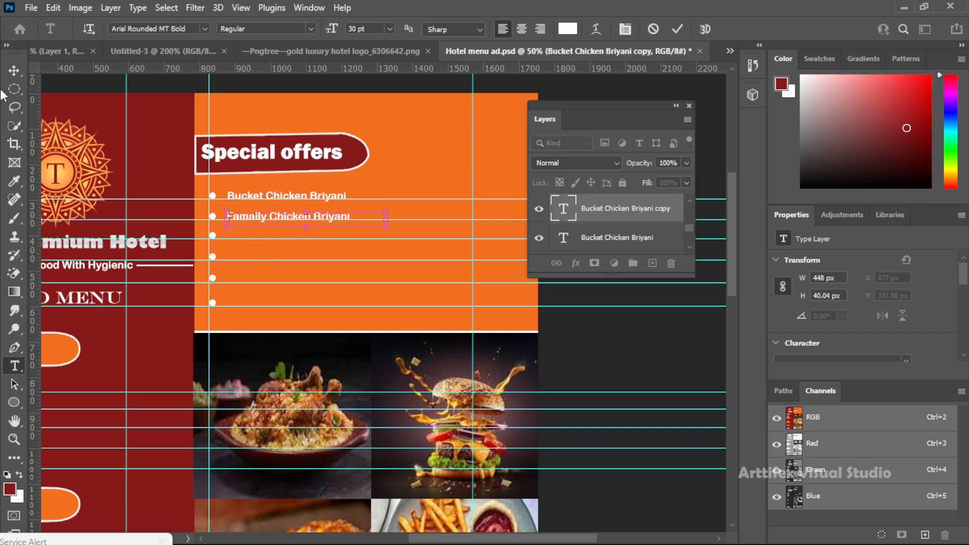
key("BackSpace")
left_click(14, 70)
Duplicate the second offer to the third bullet and replace its text with "YFC burger"
left_click_drag(259, 214, 256, 236)
key("t")
triple_click(284, 235)
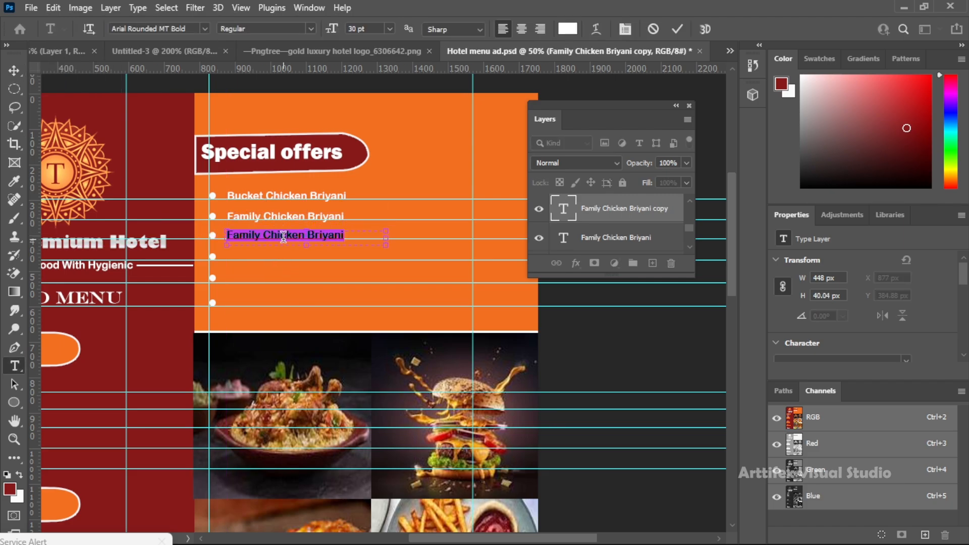
type("Kfc")
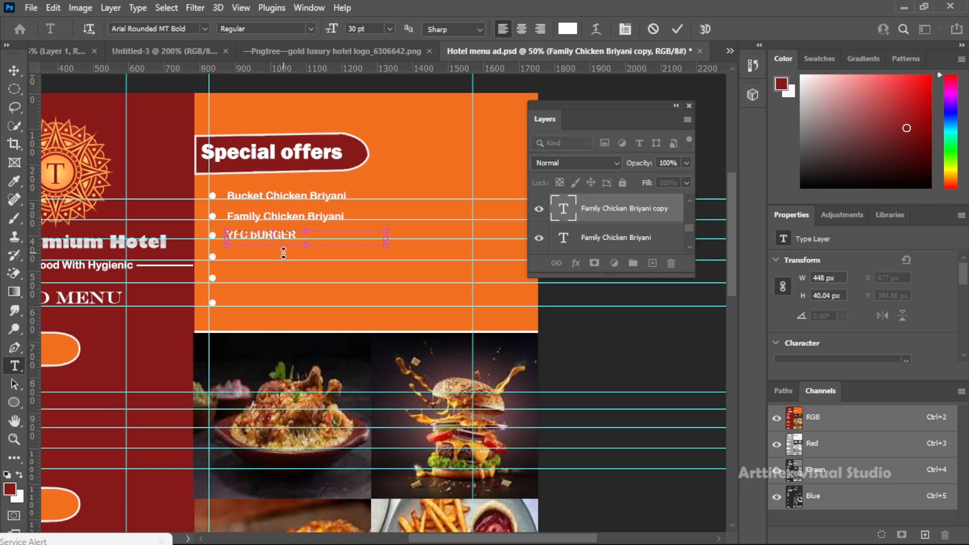
left_click(14, 70)
Duplicate "YFC burger" to the fourth bullet and replace its text with "Family Lunch Combo"
left_click_drag(274, 236, 279, 260)
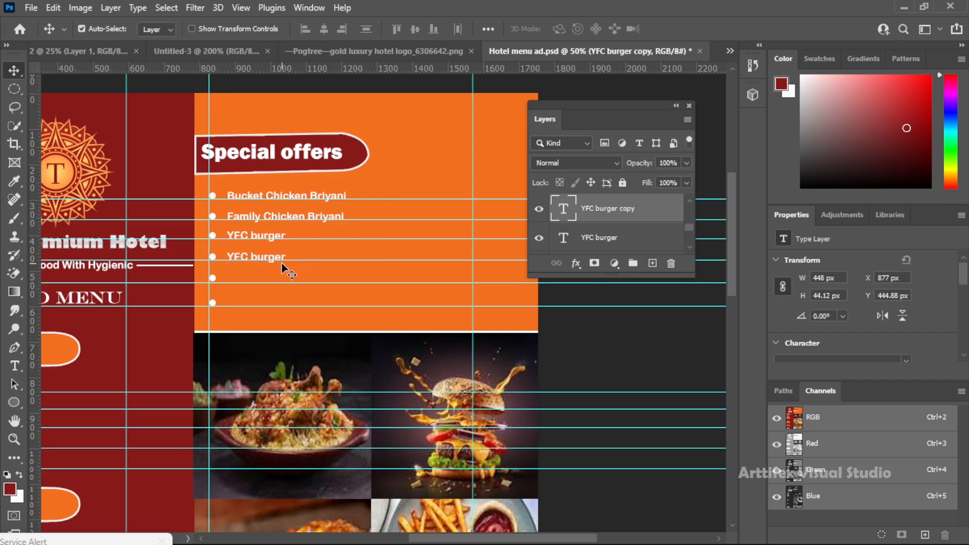
key("t")
triple_click(274, 256)
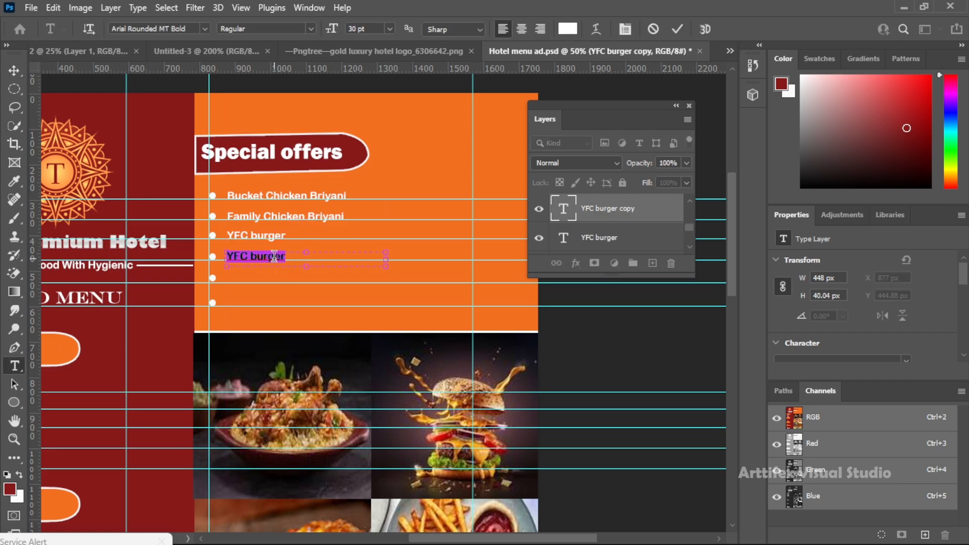
key("BackSpace")
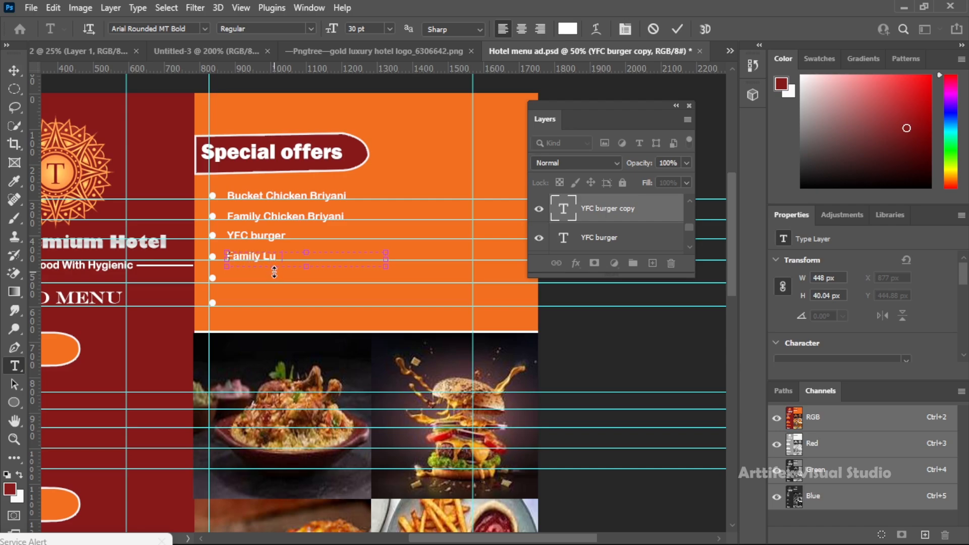
left_click(14, 70)
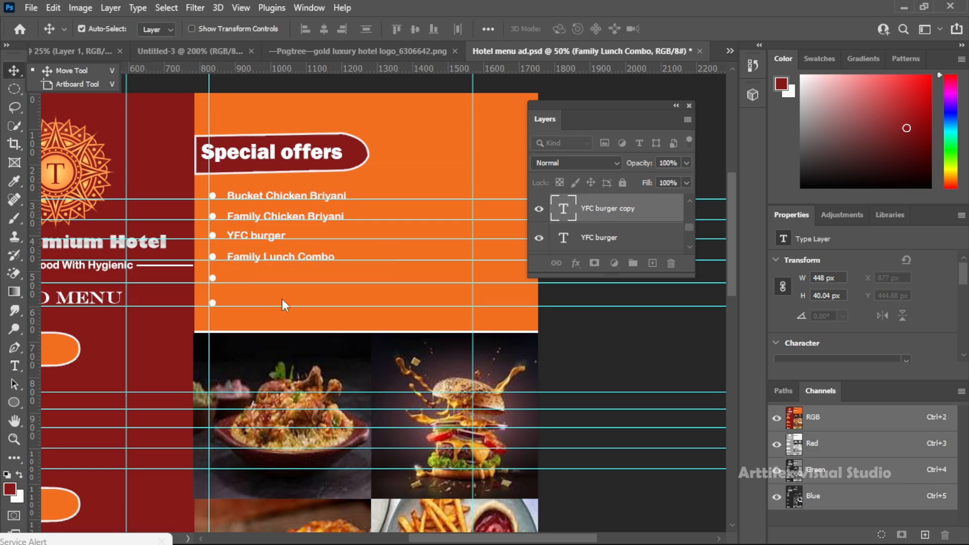
Duplicate the fourth offer to the fifth bullet, change it to "Family Dinner Combo", and save the document
left_click_drag(256, 259, 264, 278)
type("tDinner Combo")
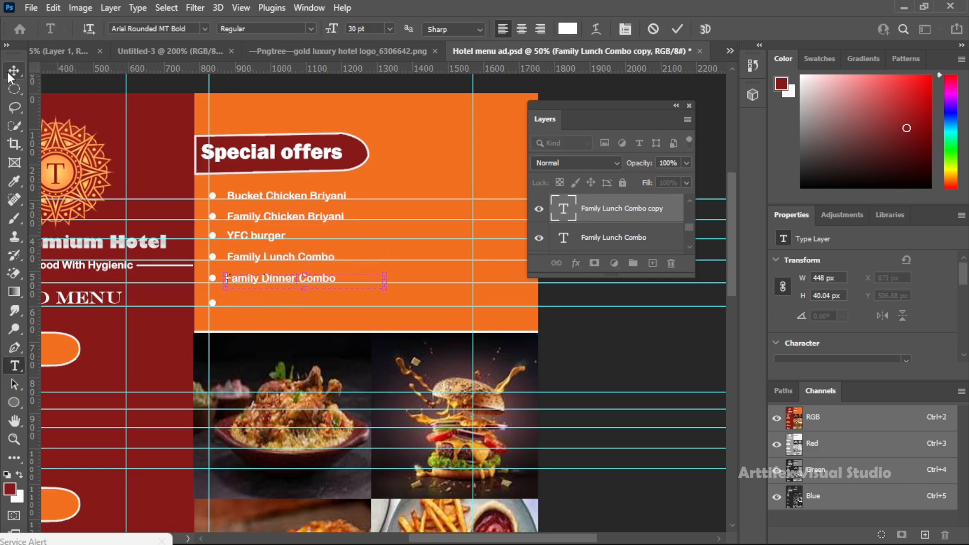
left_click(14, 71)
key("ctrl+s")
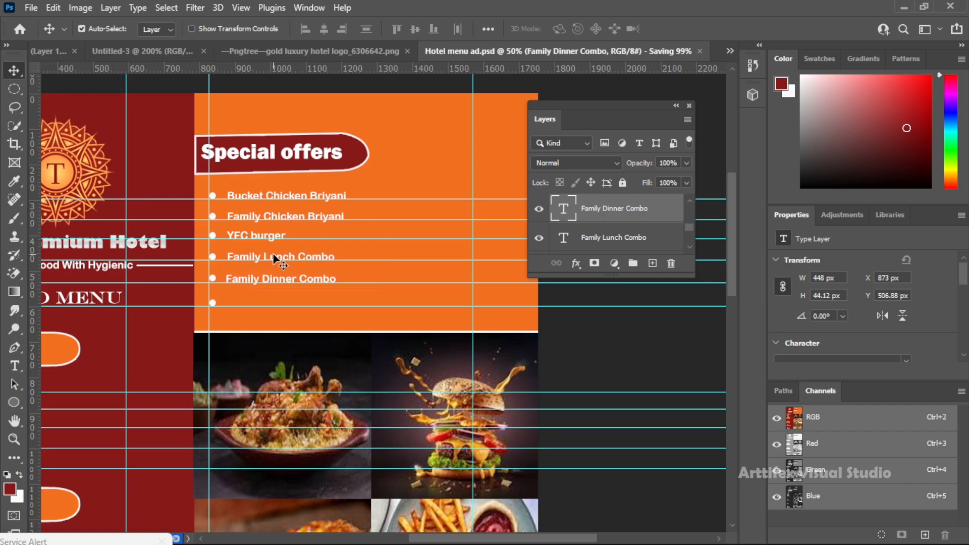
Duplicate the fifth offer to the last bullet, change it to "Mutton Briyani Combo", and save the document
left_click_drag(274, 278, 229, 303)
key("t")
left_click(229, 304)
type("Mutton Briyani Combo")
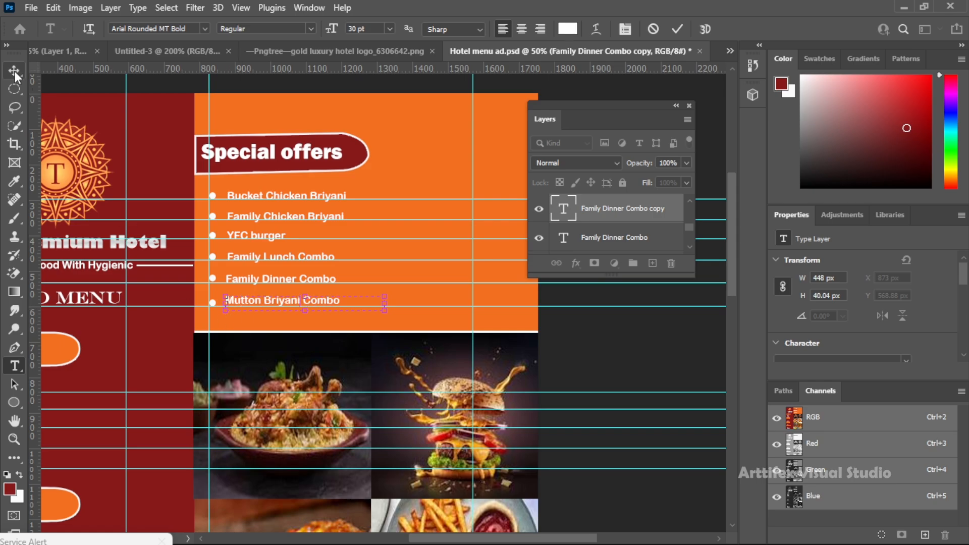
left_click(14, 71)
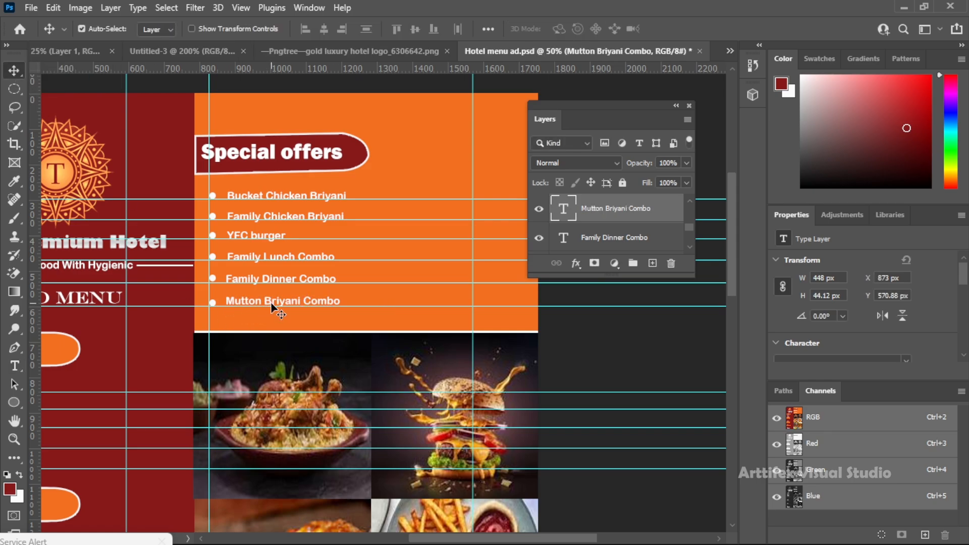
key("ctrl+s")
Examine the whole menu layout with the guides hidden, and show the guides again
key("z")
right_click(266, 277)
left_click(278, 286)
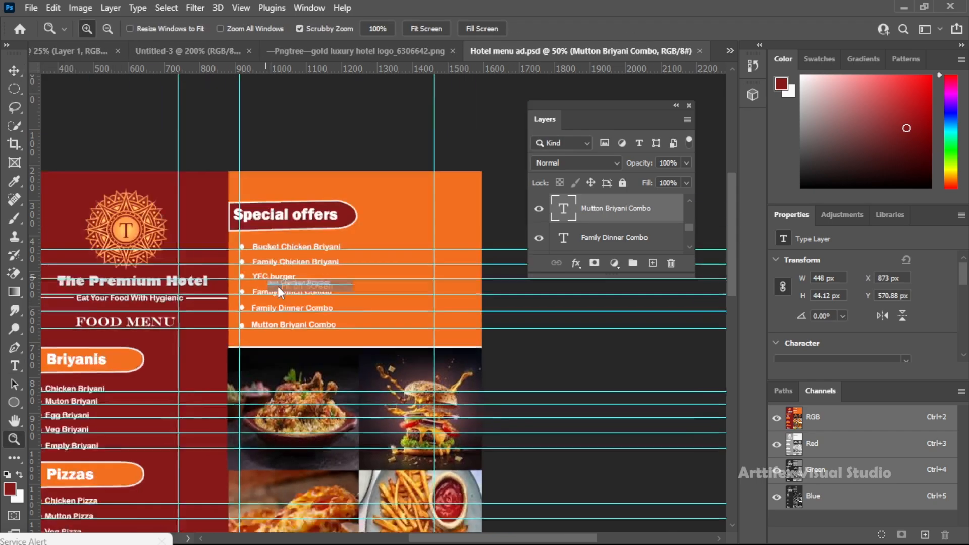
key("ctrl+semicolon")
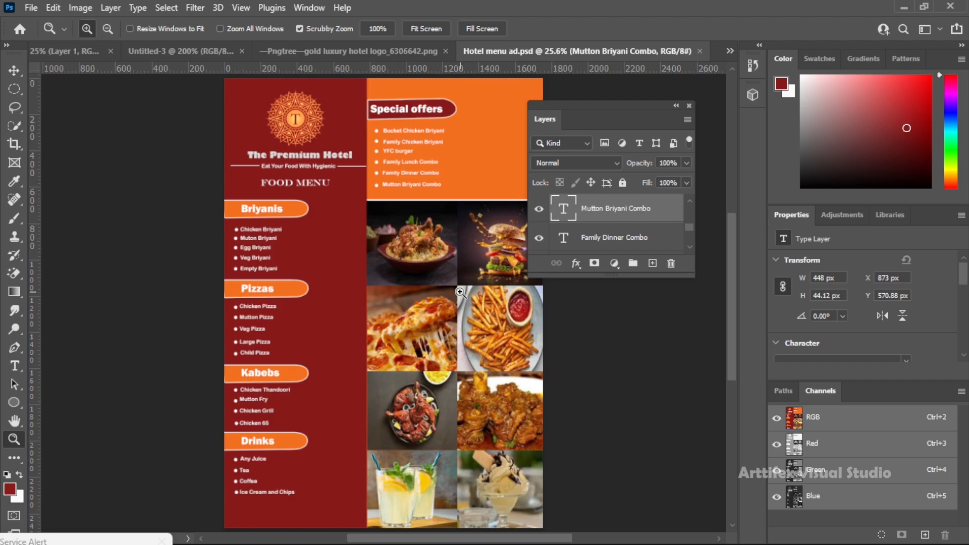
key("ctrl+semicolon")
left_click(345, 262)
left_click(346, 262)
Duplicate "Chicken Briyani" to the vertical guide at the right of its row and change the copy to "Rs. 200"
key("v")
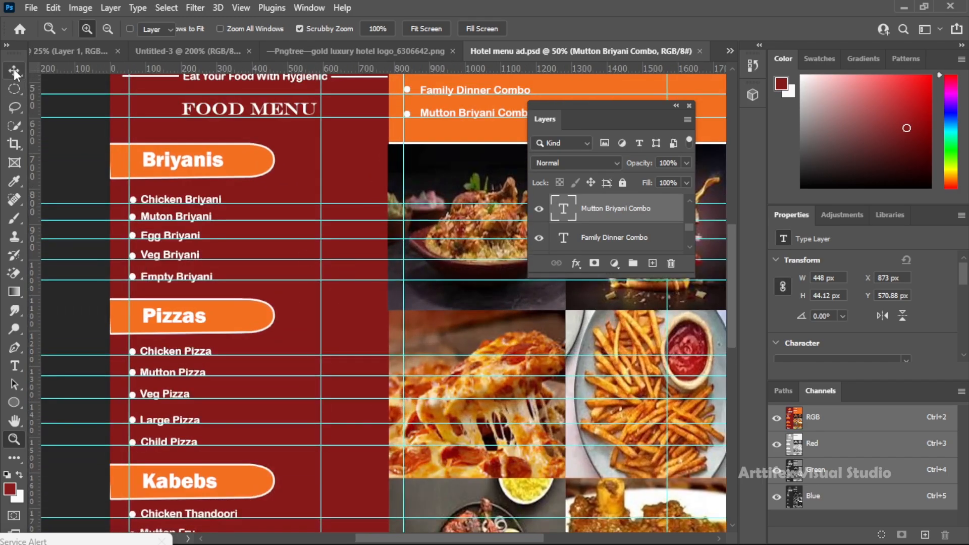
left_click_drag(194, 202, 358, 203)
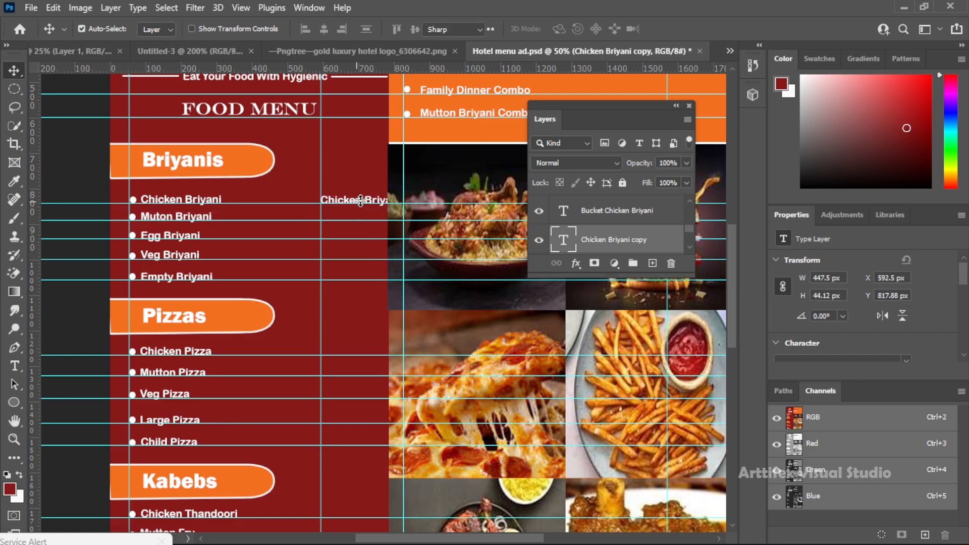
double_click(365, 201)
key("ctrl+a")
type("B")
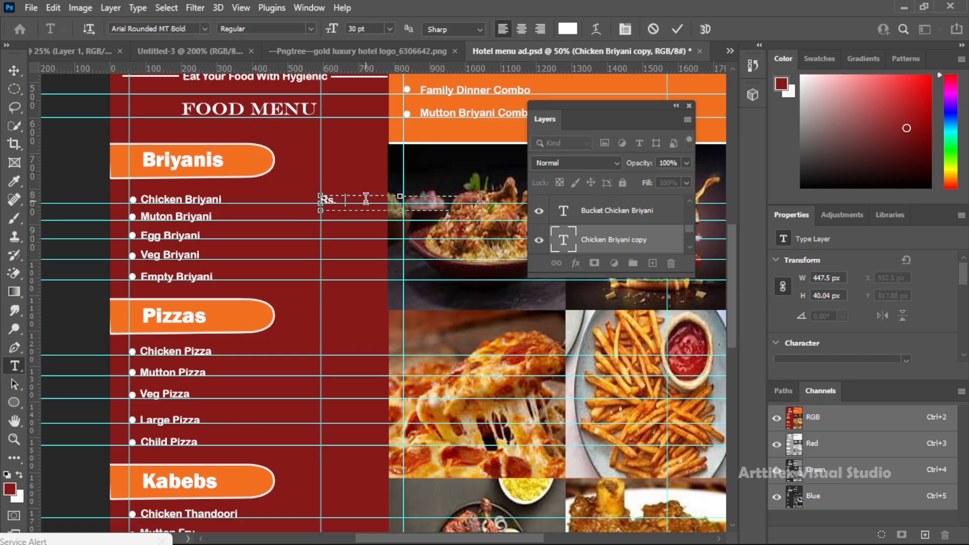
left_click(14, 70)
Duplicate the price down to the Muton Briyani and Egg Briyani rows, setting them to "Rs. 350" and "Rs. 150"
left_click_drag(346, 203, 346, 221)
double_click(348, 219)
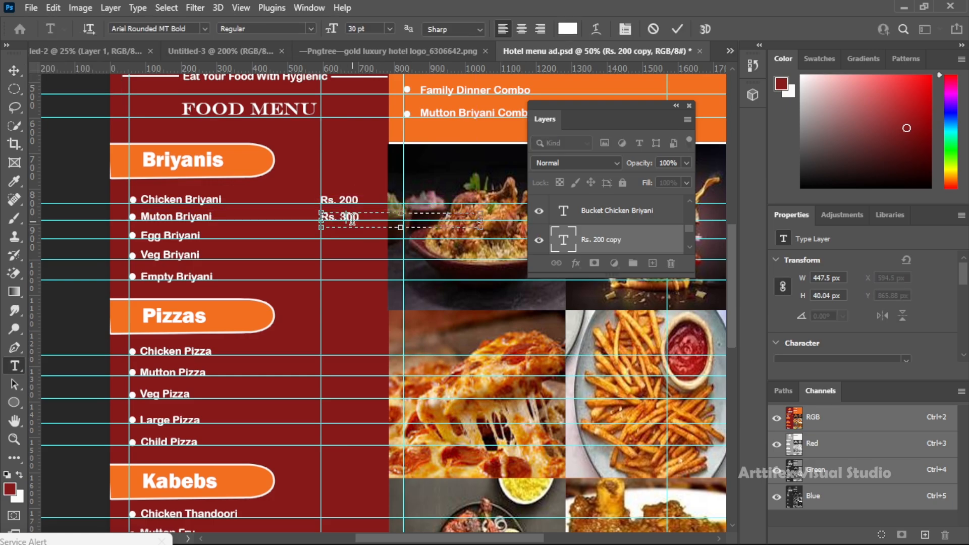
left_click(14, 70)
left_click_drag(343, 220, 344, 237)
double_click(348, 234)
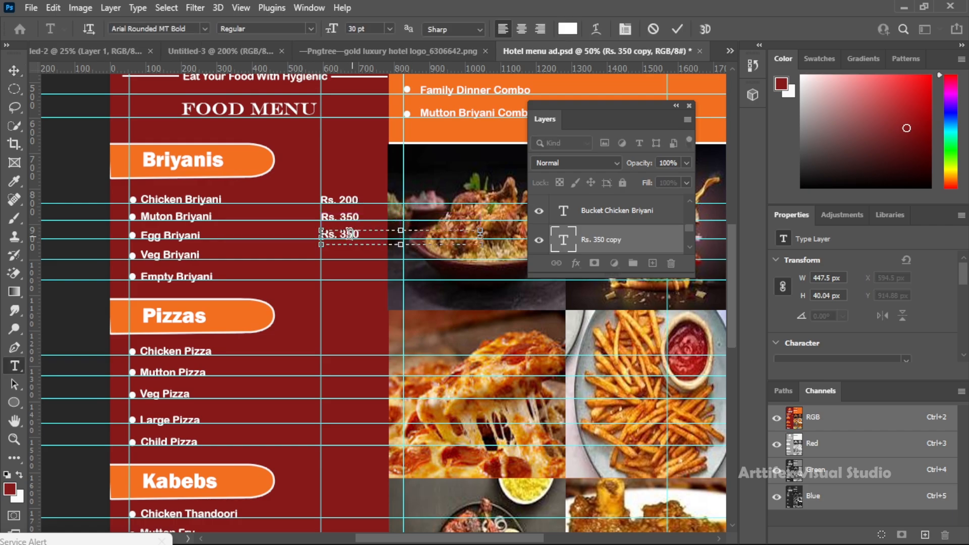
left_click(14, 70)
Duplicate the Egg Briyani price to the Veg Briyani row and set it to "Rs. 120"
left_click_drag(344, 237, 346, 257)
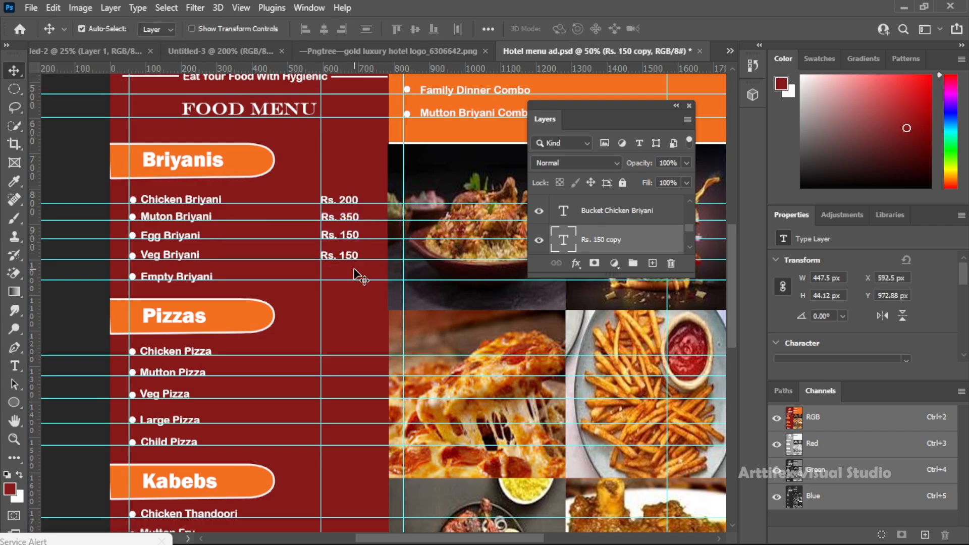
double_click(359, 254)
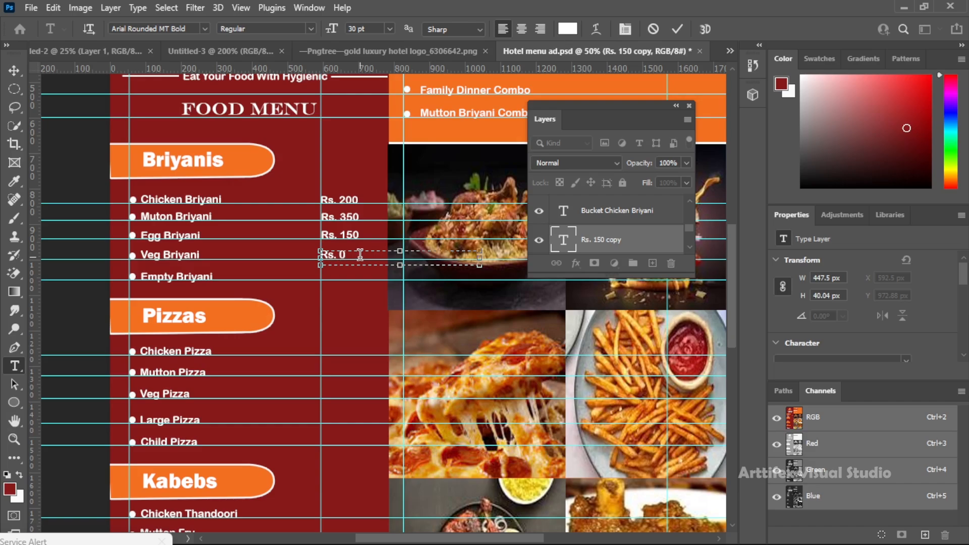
type("120")
left_click(14, 70)
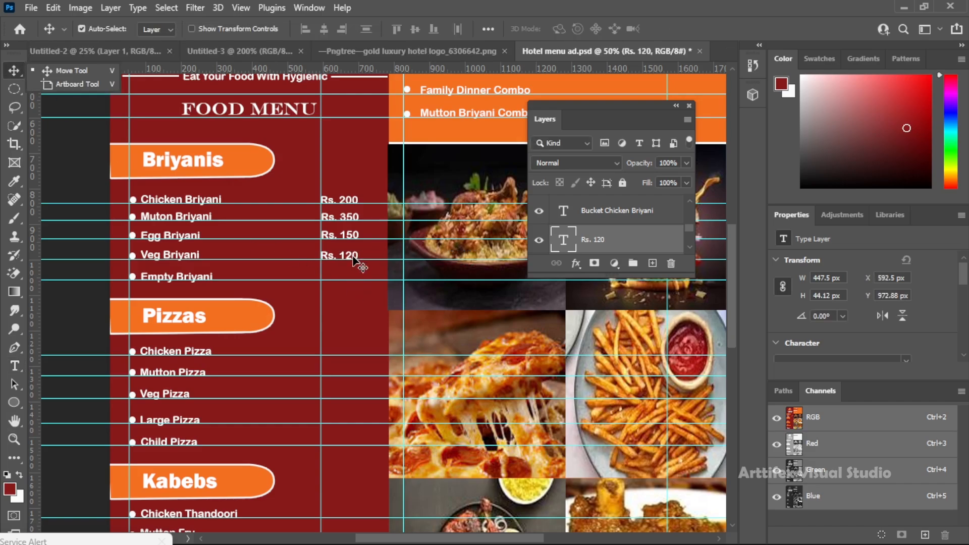
Duplicate the price to the Empty Briyani row, set it to "Rs. 100", and save the document
left_click_drag(349, 259, 352, 282)
double_click(350, 276)
type("100")
left_click(14, 70)
key("ctrl+s")
Duplicate the Empty Briyani price to the Chicken Pizza row and set it to "Rs. 300"
scroll(367, 318, "down", 5)
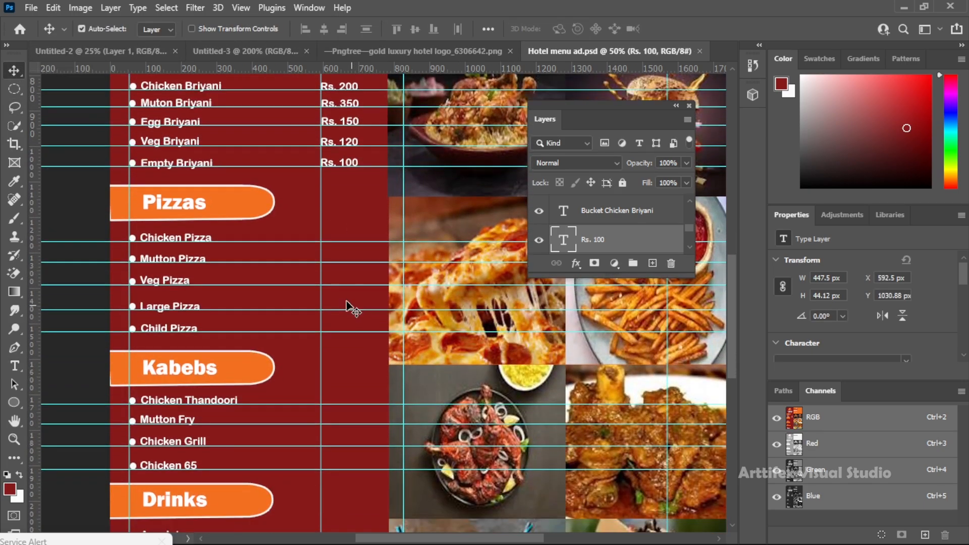
left_click_drag(328, 162, 328, 234)
key("super")
left_click(232, 173)
left_click_drag(333, 166, 343, 234)
key("t")
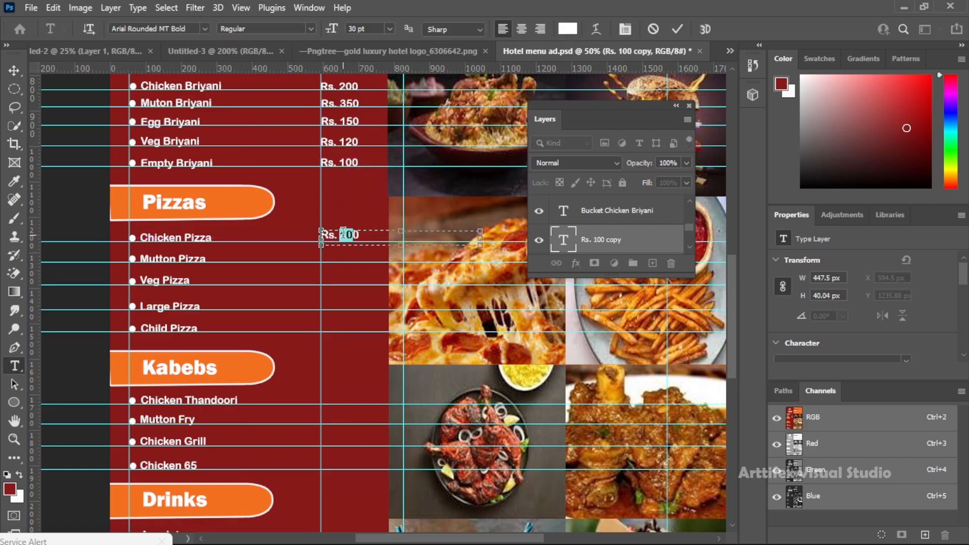
left_click(12, 73)
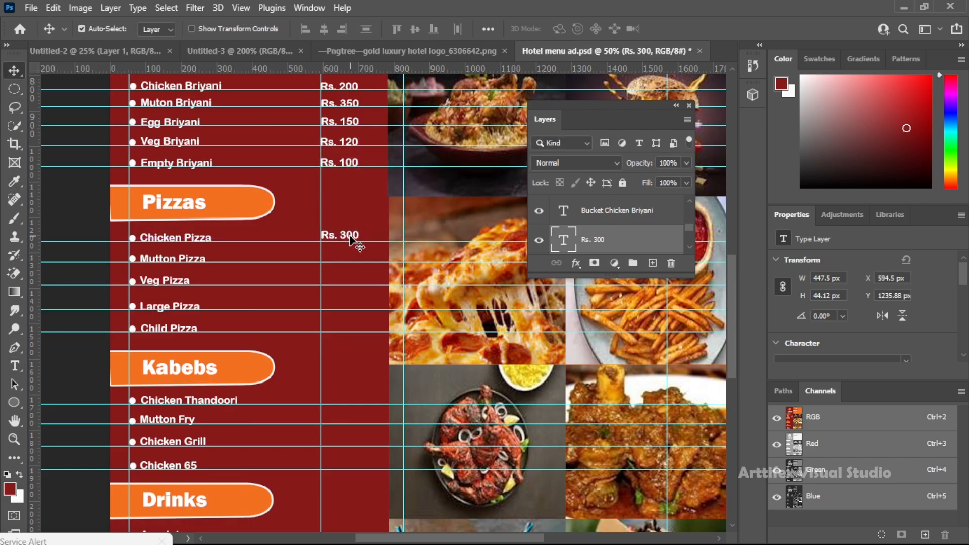
Duplicate the Chicken Pizza price to the Mutton Pizza row and set it to "Rs. 400"
left_click_drag(352, 241, 347, 259)
key("t")
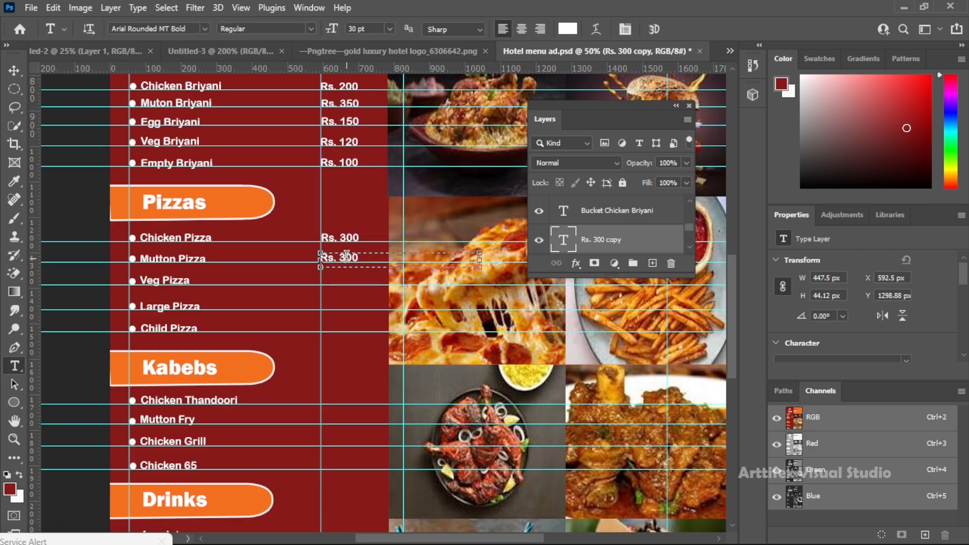
left_click(346, 257)
key("BackSpace")
type("4")
left_click(16, 74)
Duplicate the Mutton Pizza price to the Veg Pizza row and set it to "Rs. 199"
left_click_drag(348, 260, 341, 285)
key("t")
left_click(345, 280)
type("199")
left_click(15, 71)
Duplicate the Veg Pizza price to the Large Pizza row and set it to "Rs. 799"
left_click_drag(348, 282, 355, 310)
key("t")
double_click(343, 306)
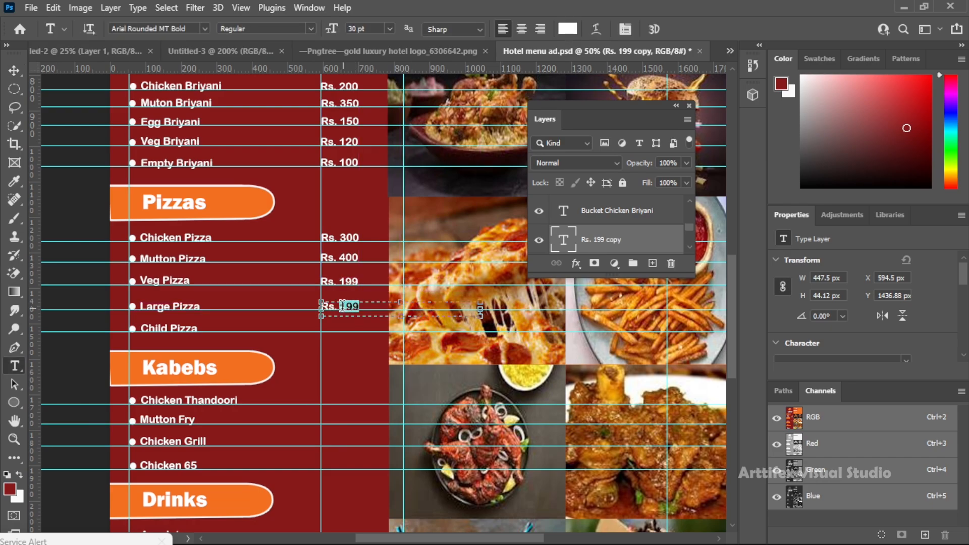
left_click(14, 71)
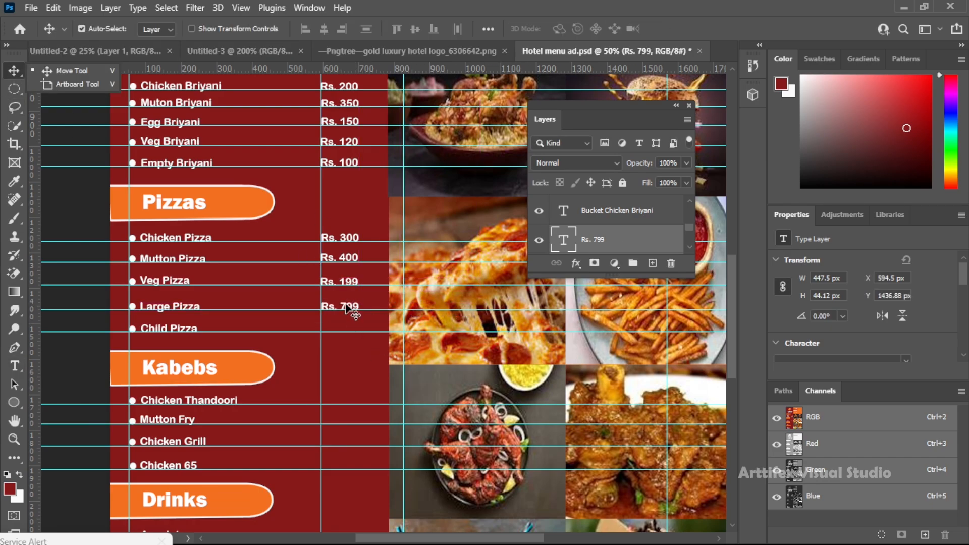
Duplicate the Large Pizza price to the Child Pizza row and set it to "Rs. 99"
left_click_drag(348, 309, 358, 335)
key("t")
left_click(340, 329)
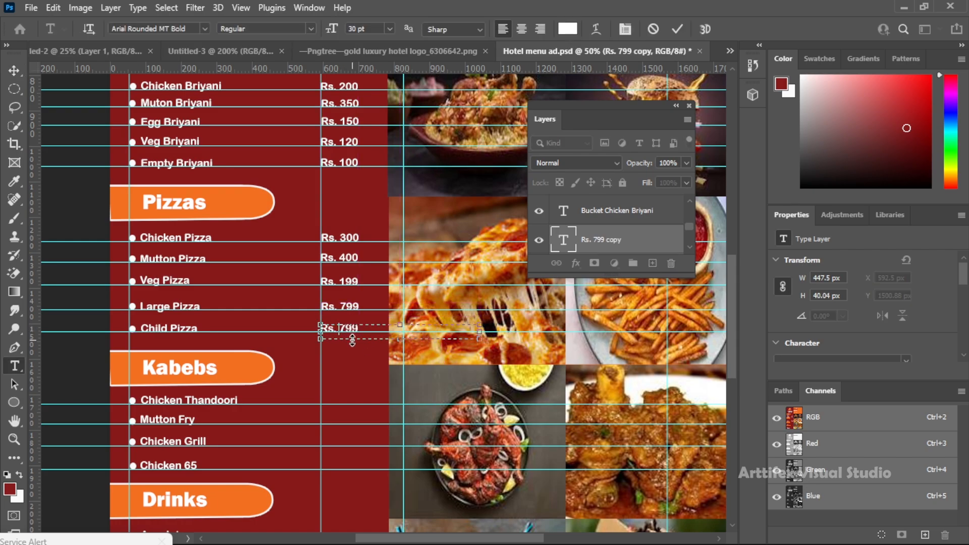
left_click(15, 71)
scroll(371, 345, "up", 3)
scroll(358, 333, "down", 4)
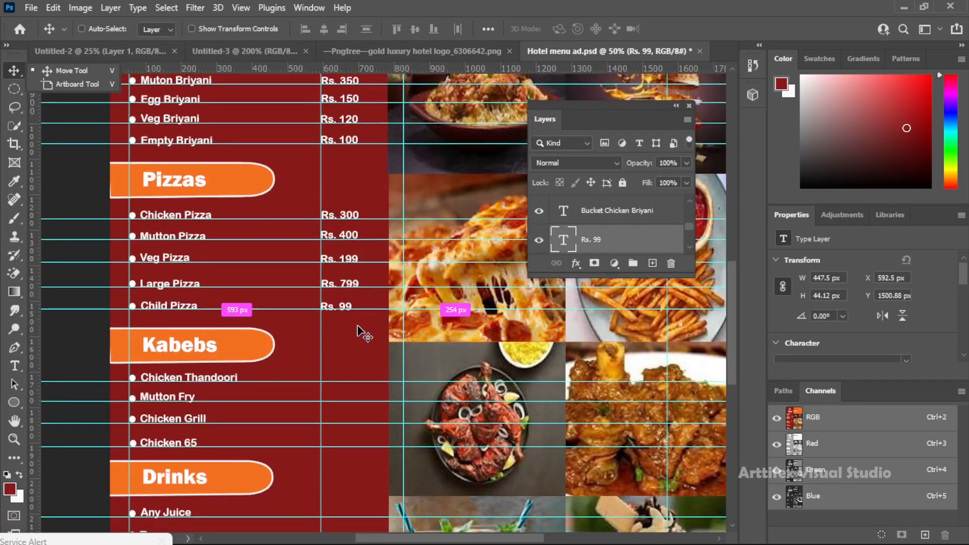
Duplicate the Child Pizza price to the Chicken Thandoori row, set it to "Rs. 699" and save the document
key("ctrl+s")
scroll(360, 333, "down", 4)
left_click_drag(347, 227, 350, 298)
key("t")
left_click(336, 298)
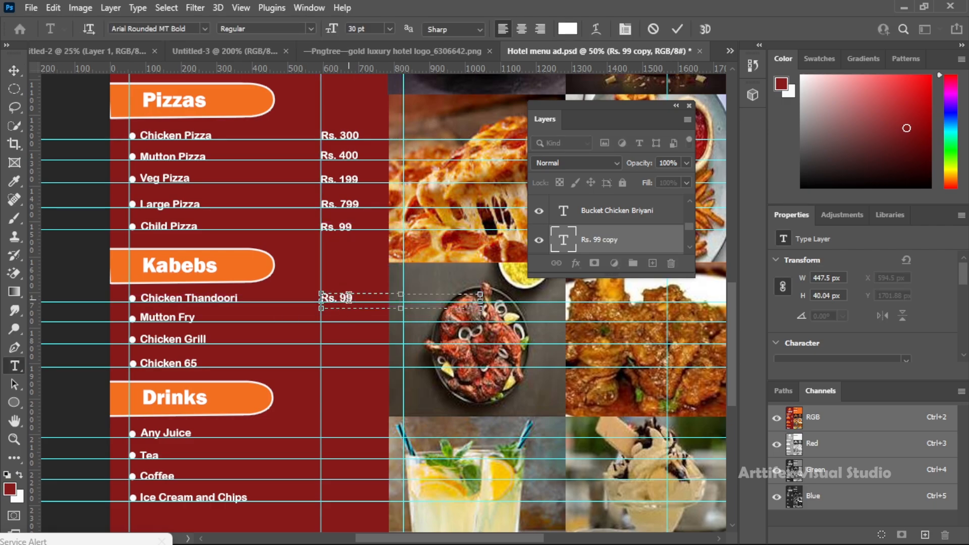
type("699")
left_click(14, 71)
key("ctrl+s")
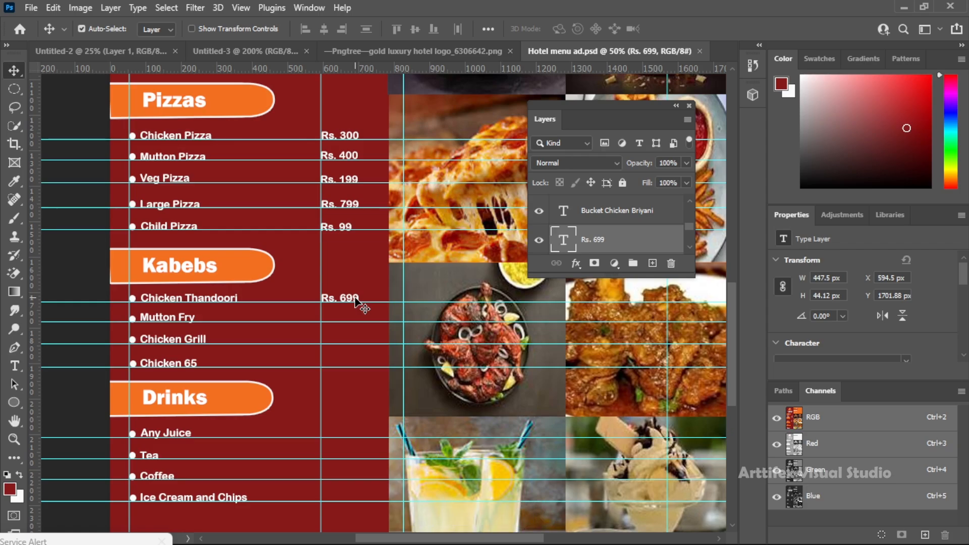
Duplicate the Chicken Thandoori price to the Mutton Fry row and set it to "Rs. 799"
left_click_drag(359, 301, 357, 320)
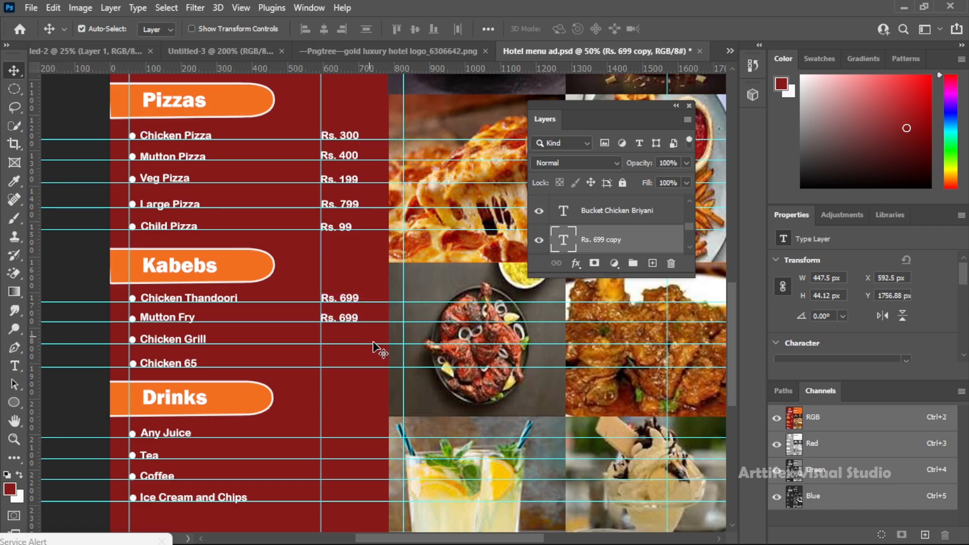
key("t")
key("BackSpace")
key("F5")
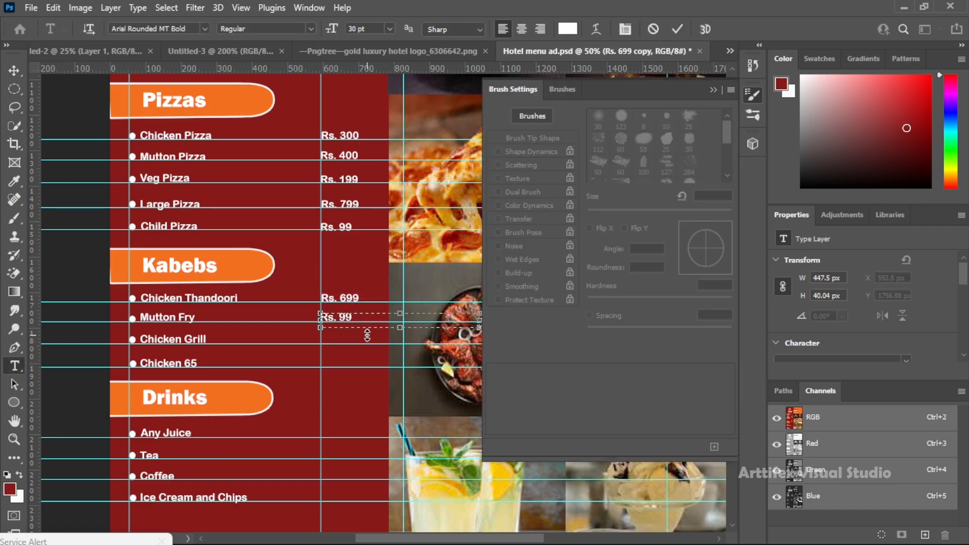
left_click(677, 29)
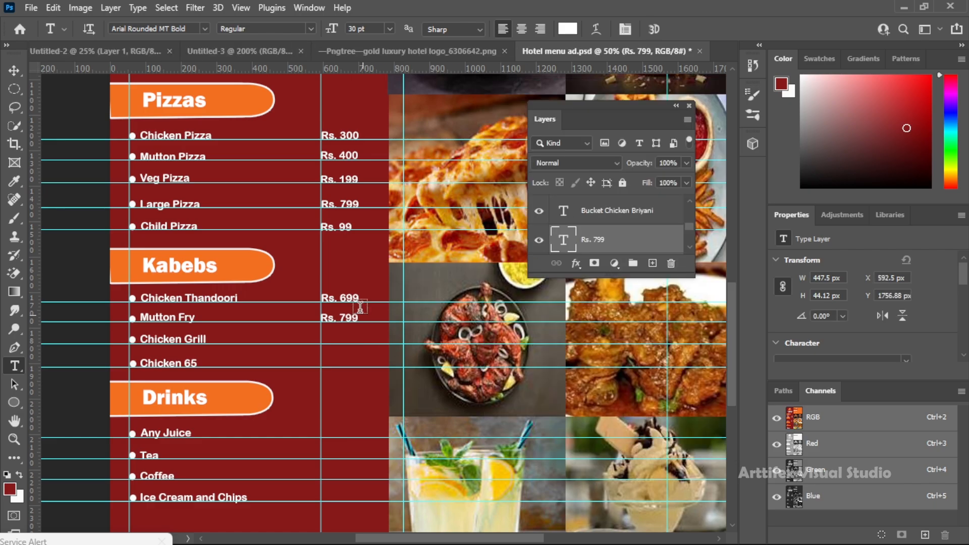
Duplicate the Mutton Fry price to the Chicken Grill row and set it to "Rs. 599"
key("v")
left_click_drag(357, 319, 351, 342)
key("t")
left_click(346, 339)
key("BackSpace")
type("599")
left_click(13, 72)
Duplicate the Chicken Grill price to the Chicken 65 row and set it to "Rs. 149"
left_click_drag(348, 341, 367, 362)
key("t")
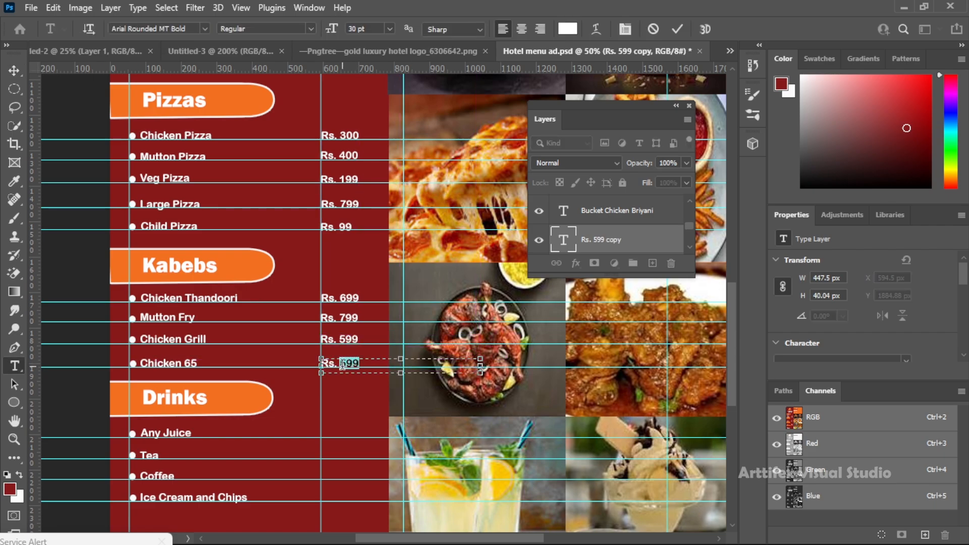
left_click(14, 70)
Duplicate the Chicken 65 price to the Any Juice row under Drinks and set it to "Rs. 99"
scroll(353, 282, "down", 3)
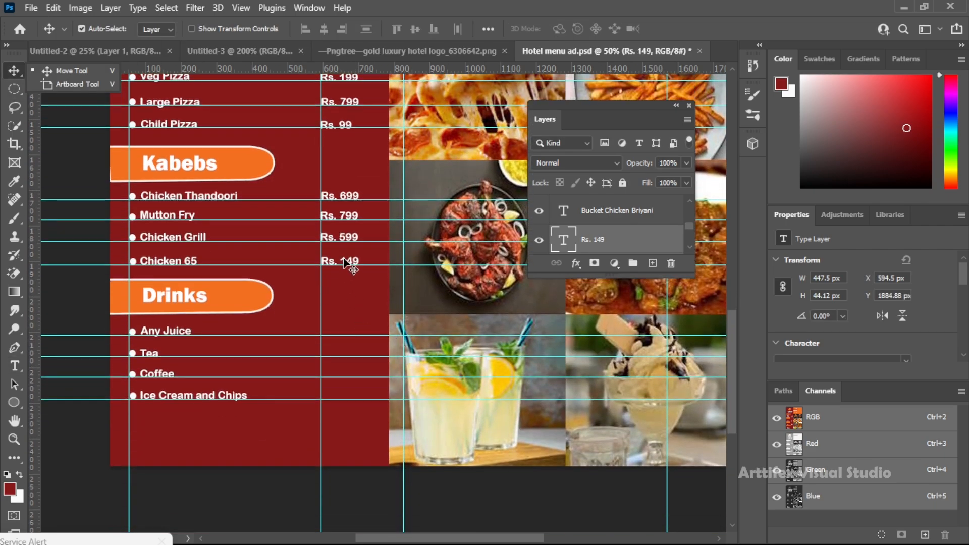
left_click_drag(355, 263, 355, 333, "alt")
key("t")
left_click(355, 334)
key("BackSpace")
key("BackSpace")
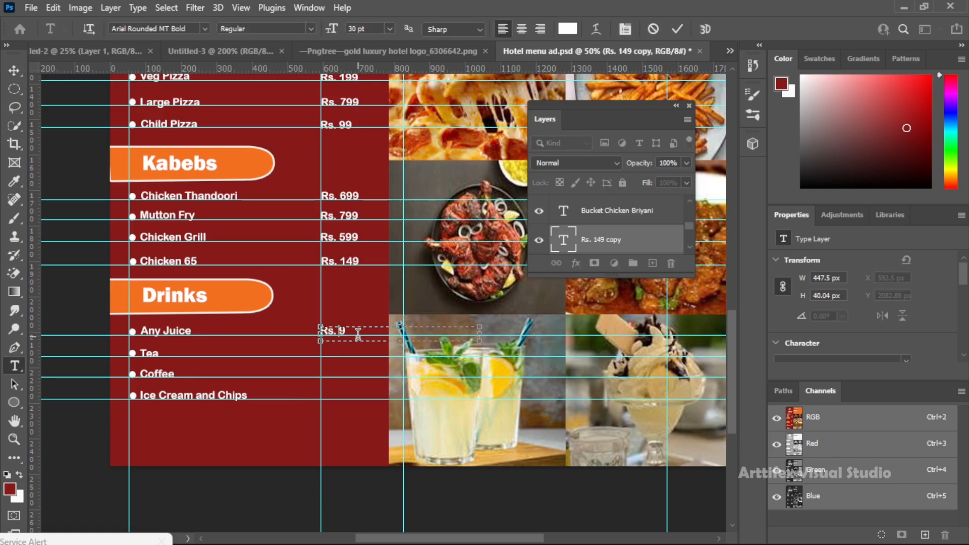
left_click(7, 76)
Duplicate the Any Juice price to the Tea row and set it to "Rs. 50"
left_click_drag(353, 333, 348, 349, "alt")
key("t")
left_click(346, 349)
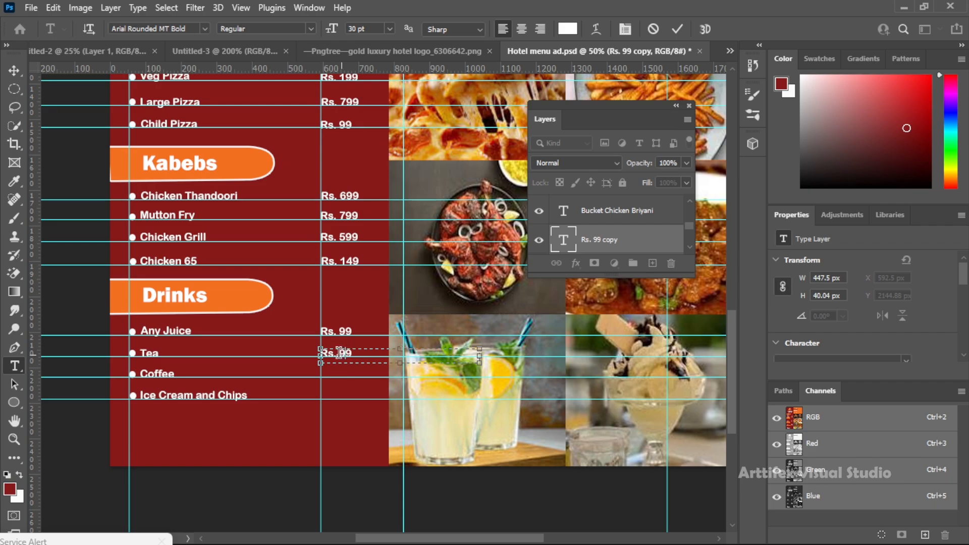
key("Delete")
key("Delete")
type("50")
left_click(14, 71)
Duplicate the Tea price to the Coffee row as "Rs. 60" and copy that price to the Ice Cream and Chips row
left_click_drag(328, 356, 326, 376, "alt")
key("t")
left_click(348, 374)
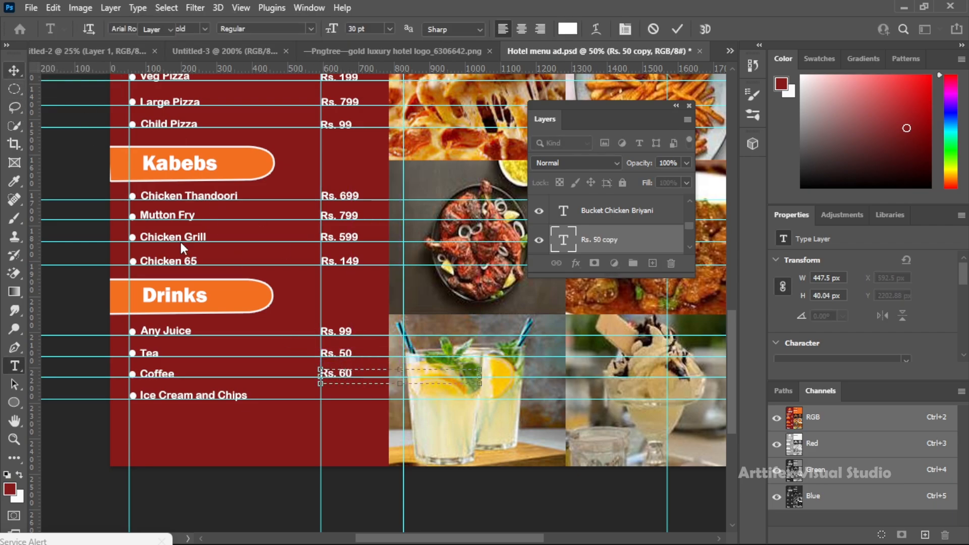
left_click(13, 71)
left_click_drag(334, 378, 329, 398, "alt")
left_click(480, 482)
Duplicate the Chicken Briyani price to the Bucket Chicken Briyani row under Special offers and set it to "Rs. 1999"
scroll(444, 370, "up", 20)
left_click_drag(506, 329, 294, 268)
left_click_drag(142, 371, 486, 174, "alt")
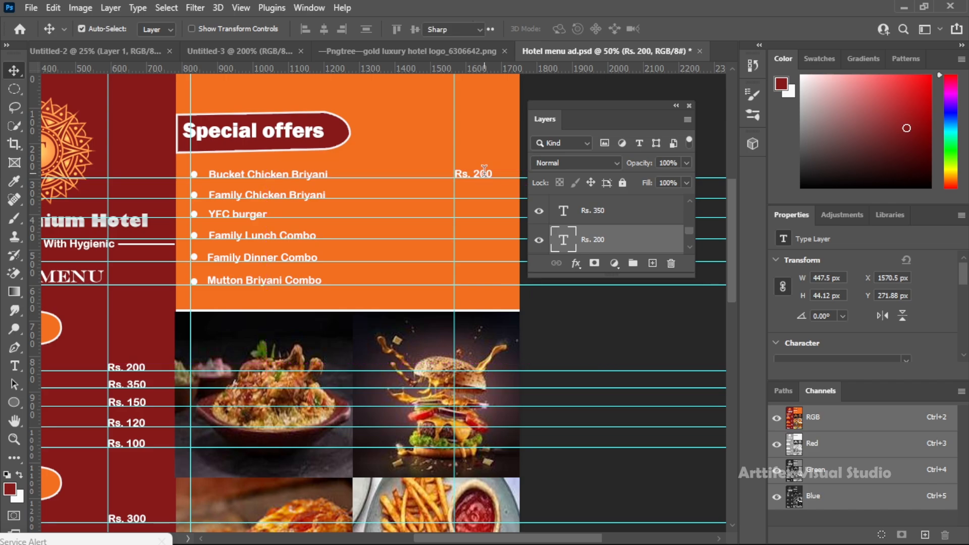
double_click(484, 172)
double_click(476, 173)
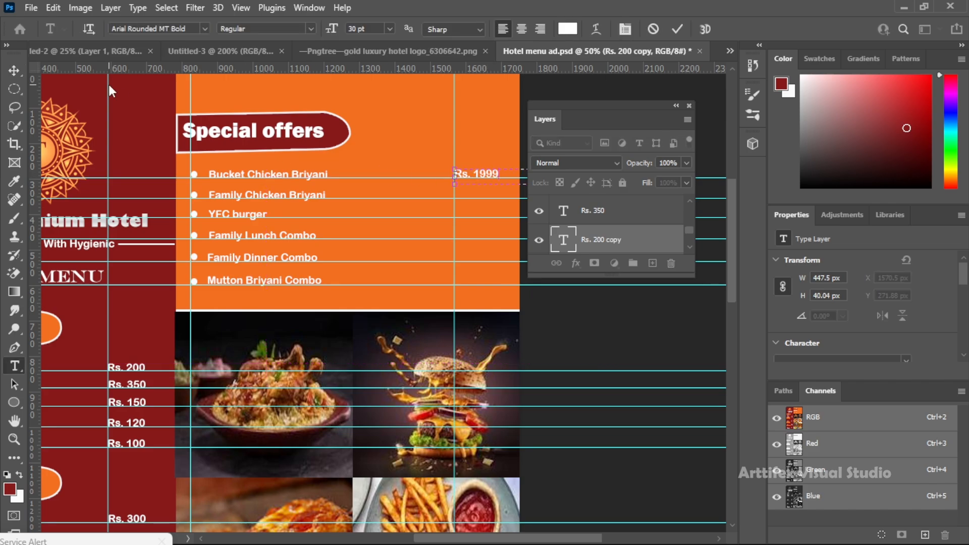
left_click(14, 70)
Duplicate the special offer price down the list, setting Family Chicken Briyani to "Rs. 1499" and YFC burger to "Rs. 999"
left_click_drag(495, 174, 495, 195, "alt")
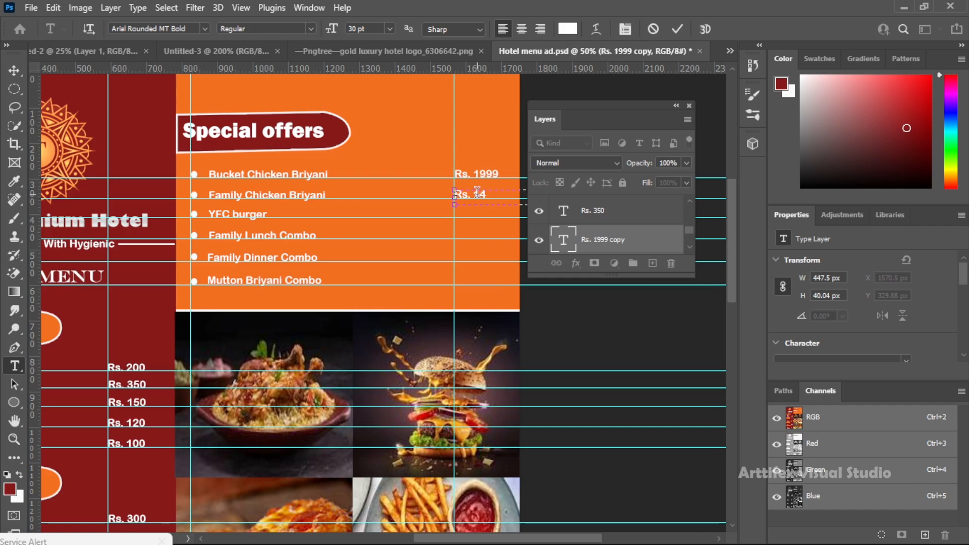
left_click(14, 70)
left_click_drag(484, 193, 480, 214, "alt")
key("t")
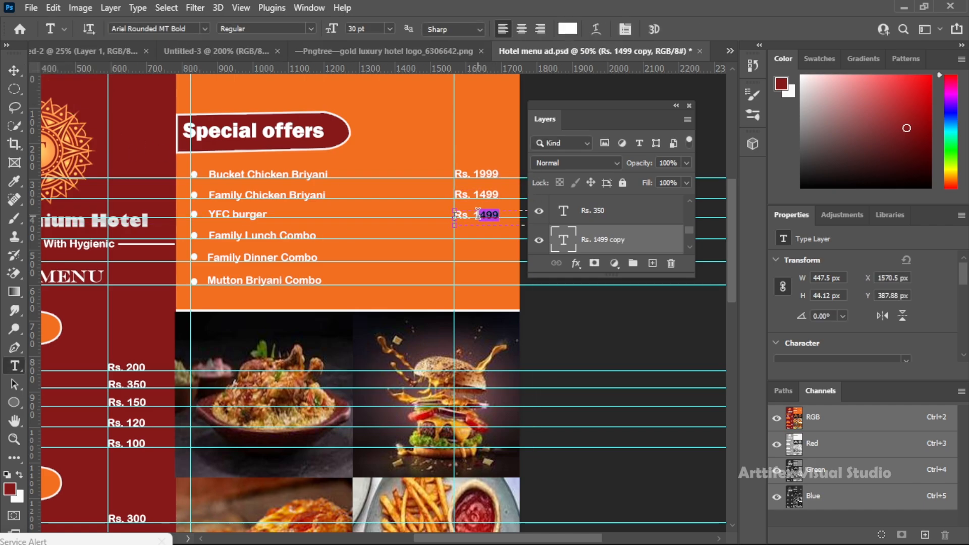
type("999")
key("ctrl+Return")
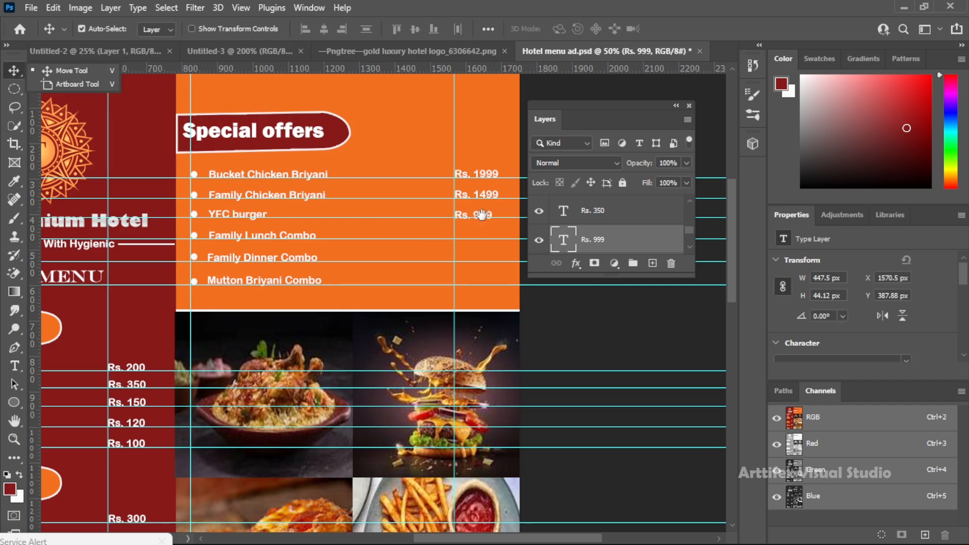
Duplicate the YFC burger price to the Family Lunch Combo row and set it to "Rs. 1700"
left_click_drag(483, 233, 476, 250, "alt")
key("t")
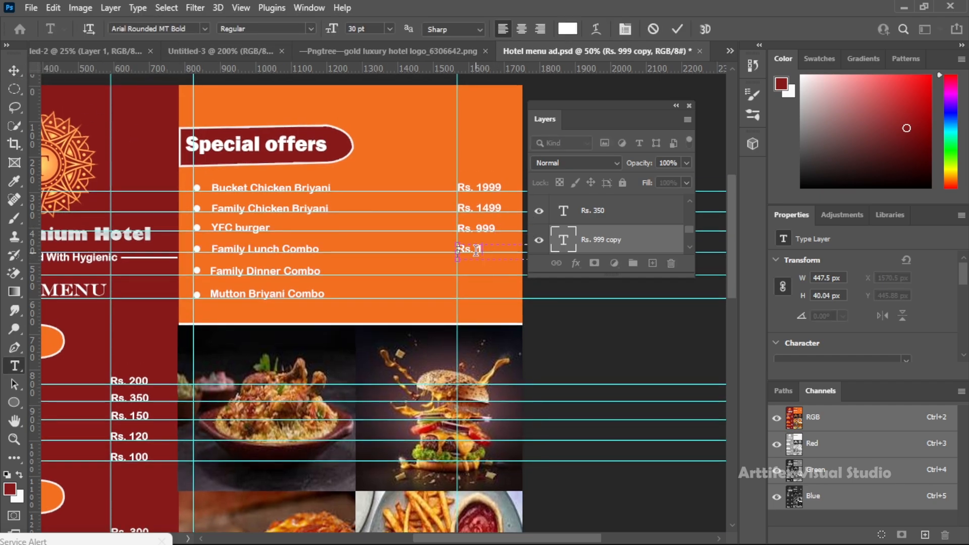
type("1700")
key("ctrl+Return")
Copy the Family Lunch Combo price to the Family Dinner Combo row
left_click_drag(483, 249, 485, 271, "alt")
key("t")
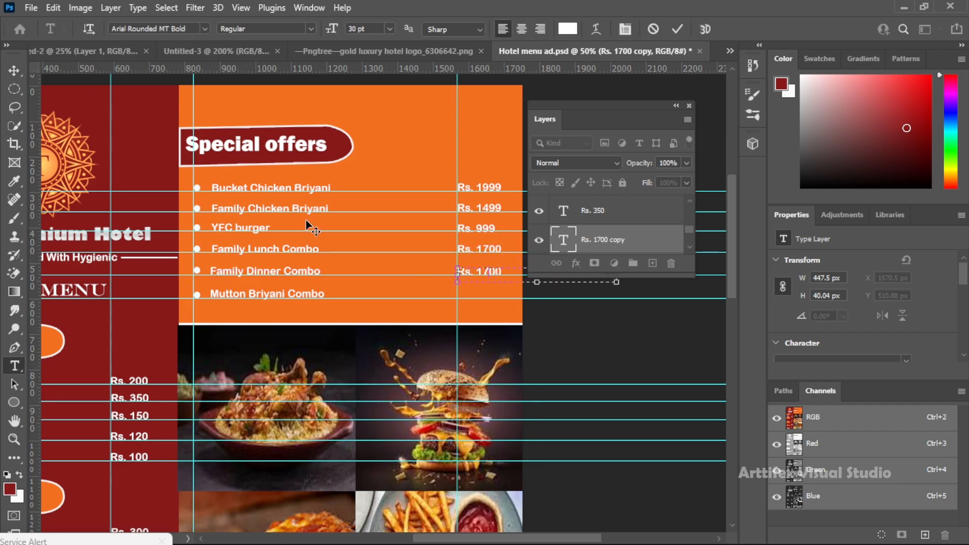
key("v")
Duplicate the Family Dinner Combo price to the Mutton Briyani Combo row, set it to "Rs. 2499" and align it with the row
left_click_drag(477, 276, 481, 297, "alt")
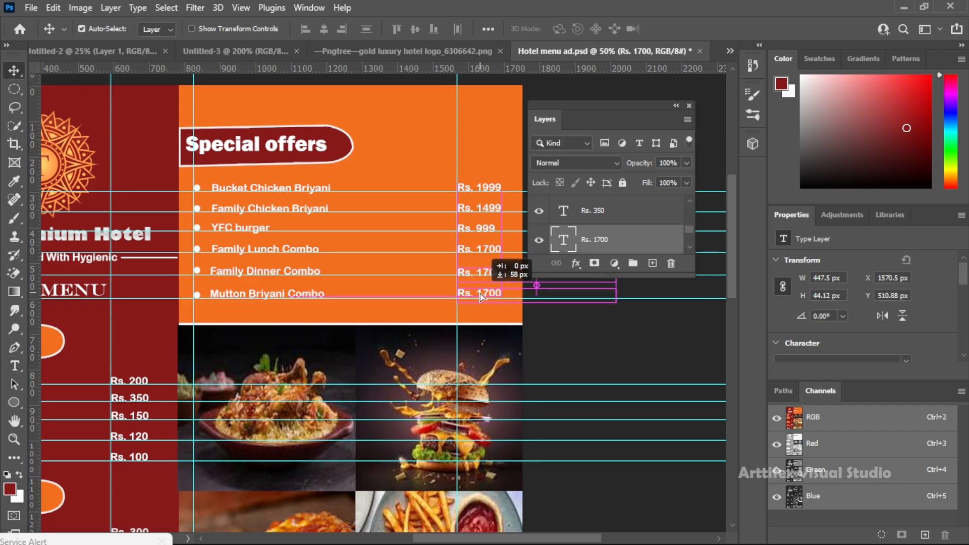
key("t")
left_click(485, 294)
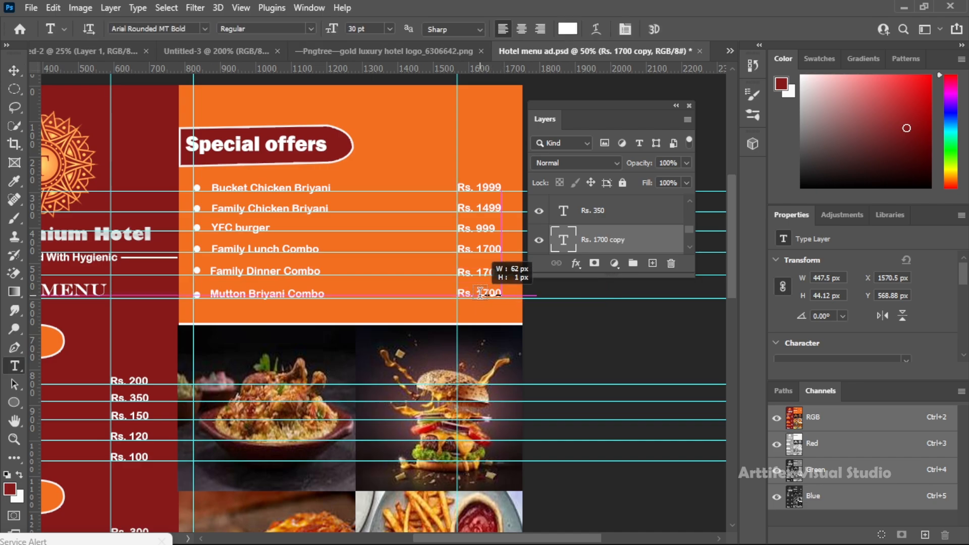
key("Escape")
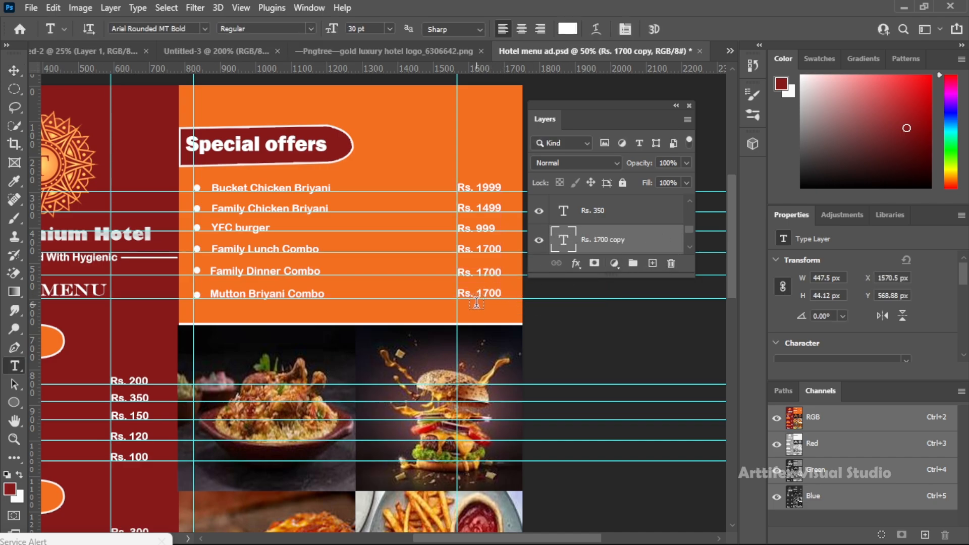
left_click(497, 293)
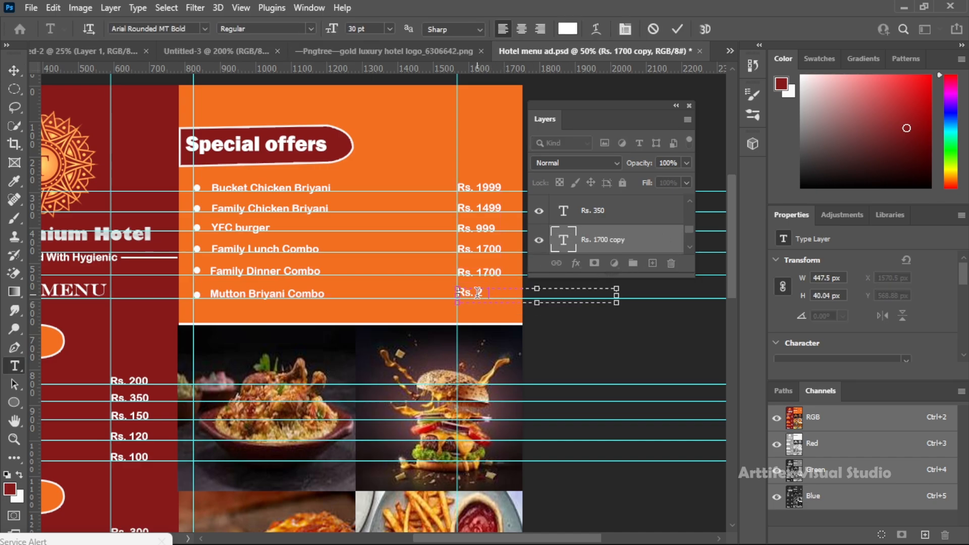
type("2499")
left_click(14, 71)
left_click_drag(492, 298, 493, 301)
Fit the whole design in view, save the document and hide the guides
key("z")
right_click(328, 304)
left_click(336, 311)
key("ctrl+s")
key("ctrl+semicolon")
On a new layer, make a rectangular selection about 553 by 76 px below the Ice Cream and Chips row
scroll(410, 271, "down", 2)
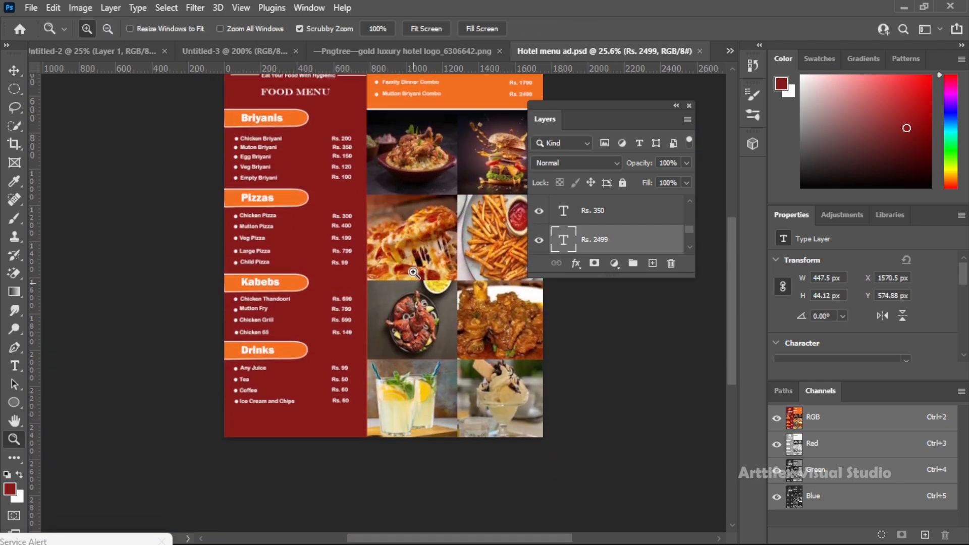
scroll(413, 273, "down", 3)
triple_click(315, 414)
scroll(303, 339, "down", 2)
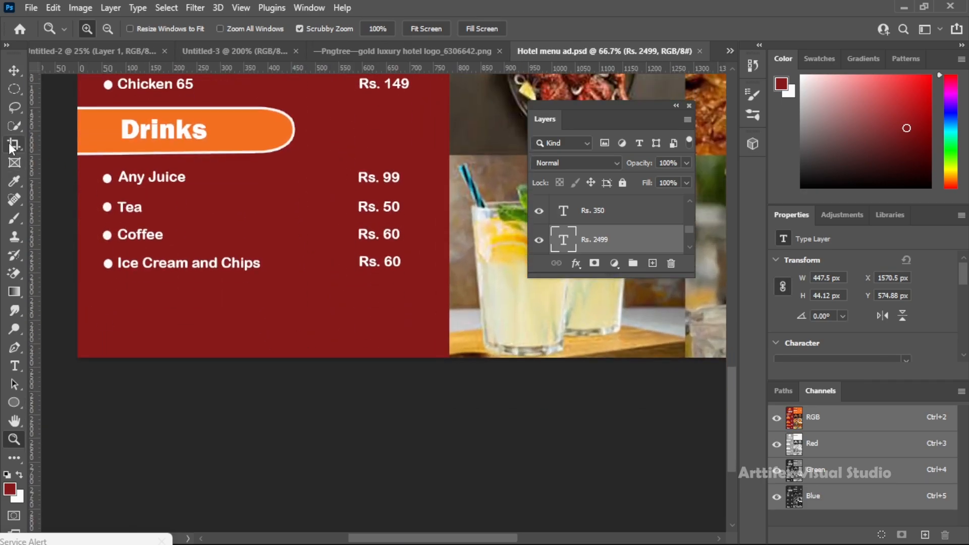
left_click(652, 263)
right_click(14, 89)
left_click(66, 80)
left_click_drag(125, 290, 387, 325)
Fill the rectangular selection with white and shift the white box slightly down in the space below the drinks list
key("shift+F5")
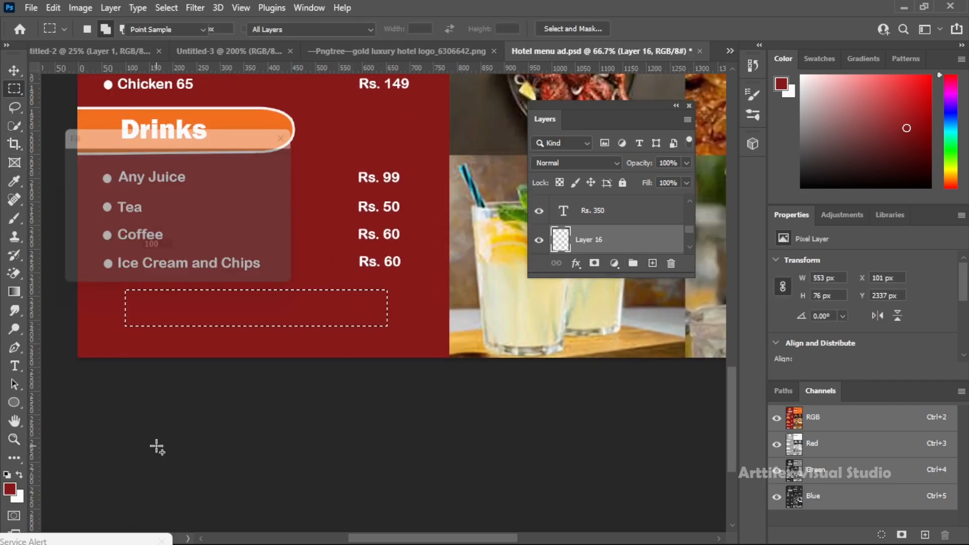
left_click(238, 164)
left_click(199, 174)
left_click(276, 161)
key("v")
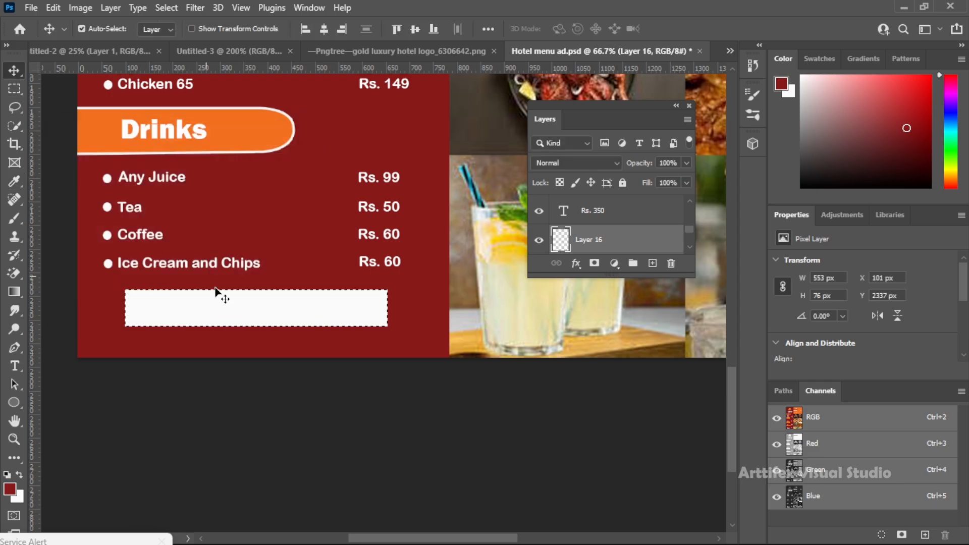
left_click_drag(248, 315, 252, 323)
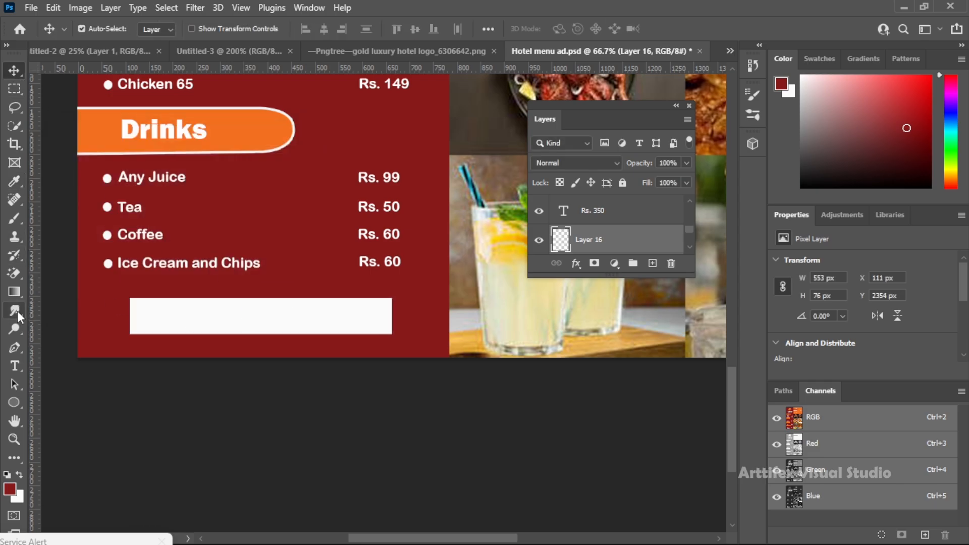
Add a text box inside the white box reading "Coustemer Service Complatint" and set its colour to black (000000)
key("t")
left_click_drag(139, 309, 384, 333)
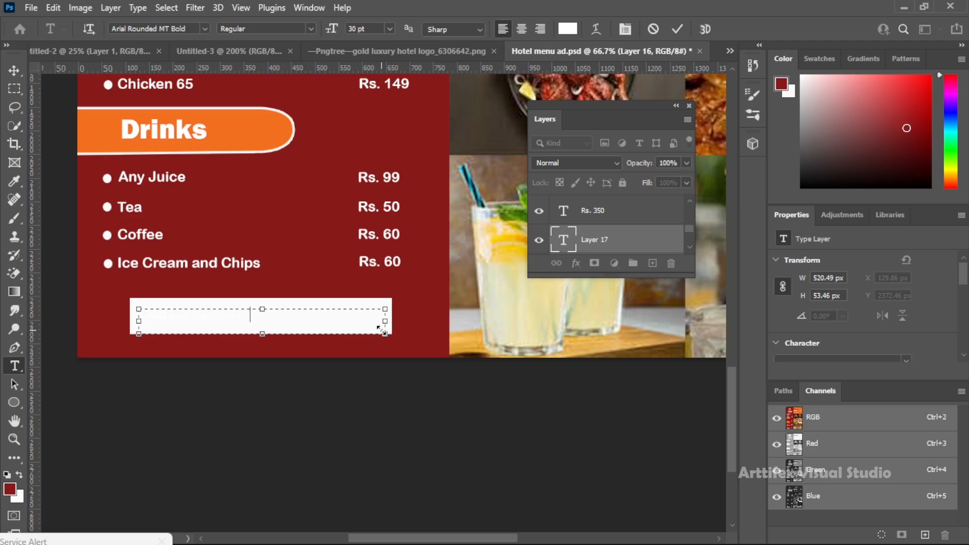
key("ctrl+a")
left_click(568, 29)
type("000000")
key("Return")
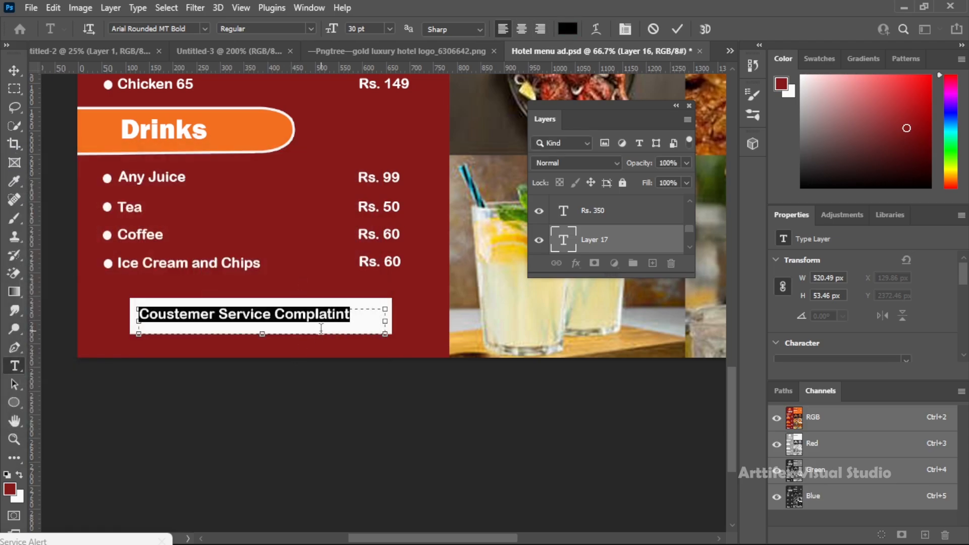
Try several fonts on the customer service text and set it to Arial
left_click(205, 29)
left_click(278, 127)
left_click(204, 29)
left_click(236, 139)
left_click_drag(319, 314, 135, 315)
left_click(205, 29)
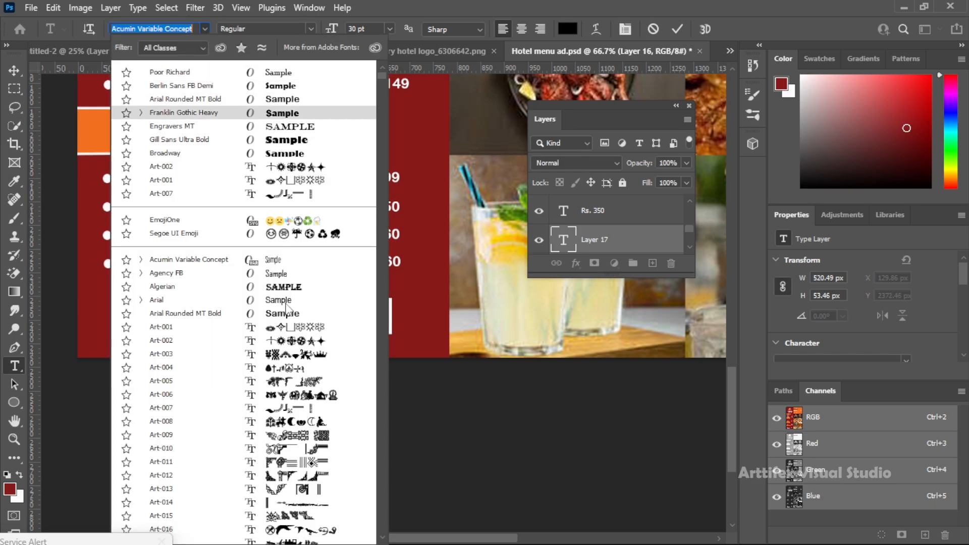
left_click(286, 303)
left_click(308, 313)
left_click(14, 69)
Duplicate the customer service text as a second line in the white box and replace it with the contact phone number
mouse_move(310, 317)
left_mouse_down()
mouse_move(321, 310)
mouse_move(306, 327)
left_mouse_up()
double_click(304, 325)
key("ctrl+Return")
Centre the phone number under the customer service line and fit the whole design in view
key("v")
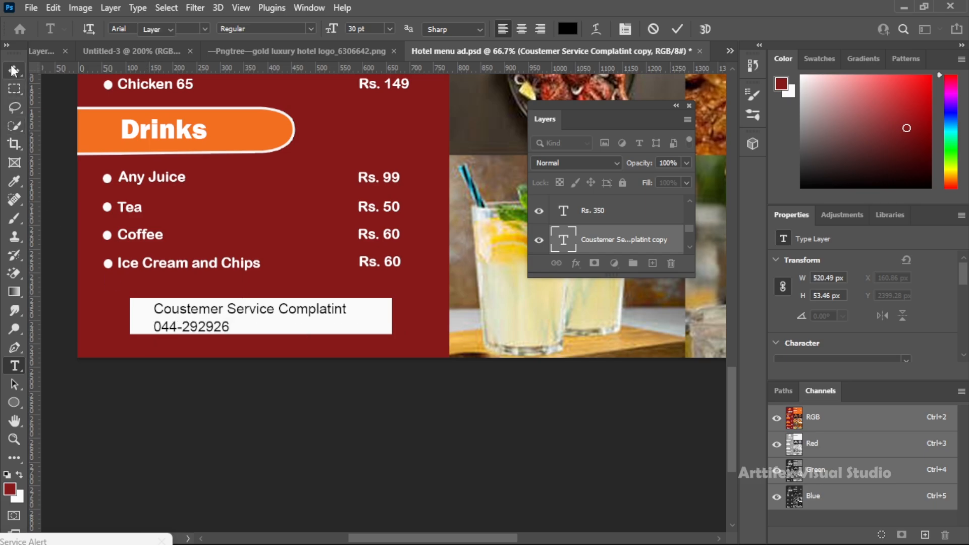
left_click_drag(193, 327, 287, 327)
key("z")
key("ctrl+0")
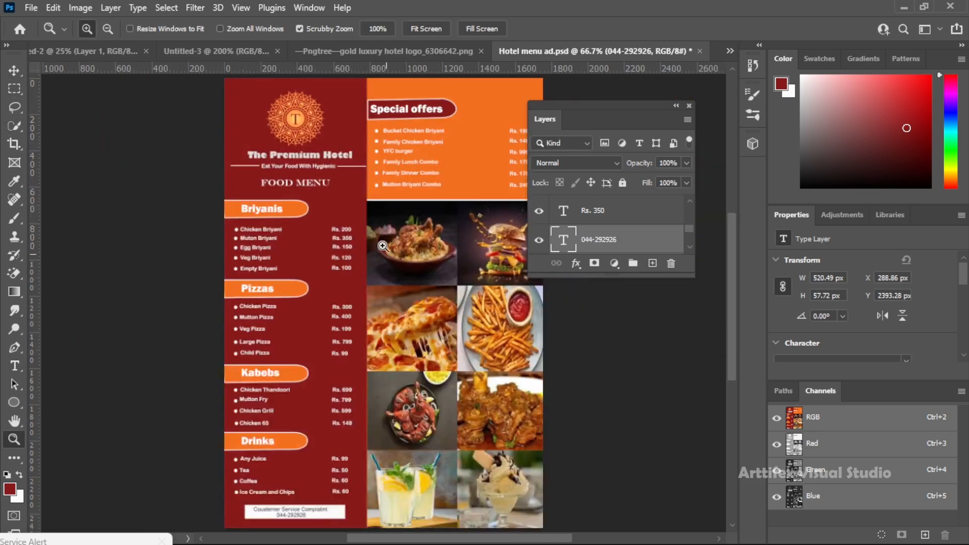